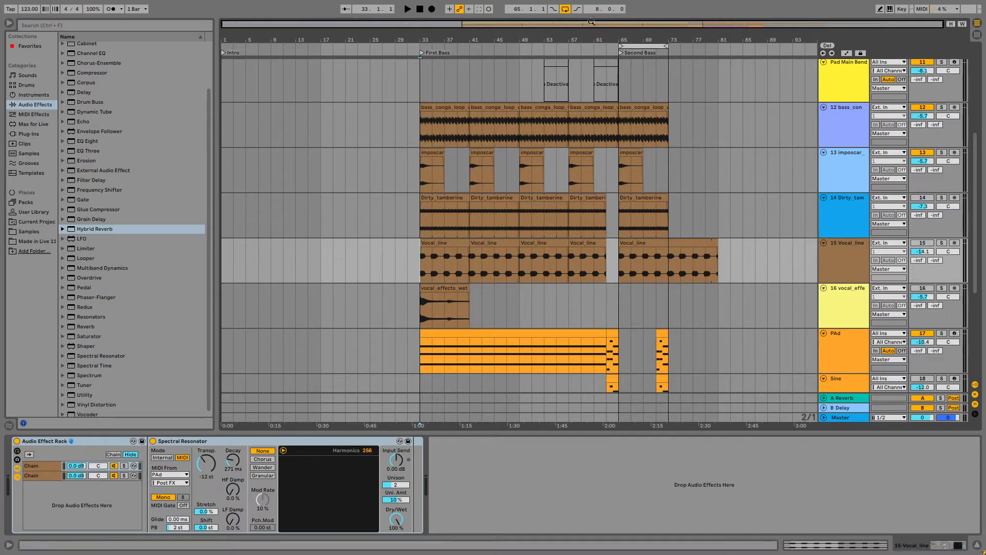
# - Play the arrangement from bar 33, at the start of the First Bass section, and review the tracks
pyautogui.moveTo(472, 25); pyautogui.dragTo(401, 58)
pyautogui.moveTo(509, 57)
pyautogui.mouseDown()
pyautogui.moveTo(455, 49)
pyautogui.moveTo(520, 56)
pyautogui.mouseUp()
pyautogui.click(321, 140)
pyautogui.click(316, 135)
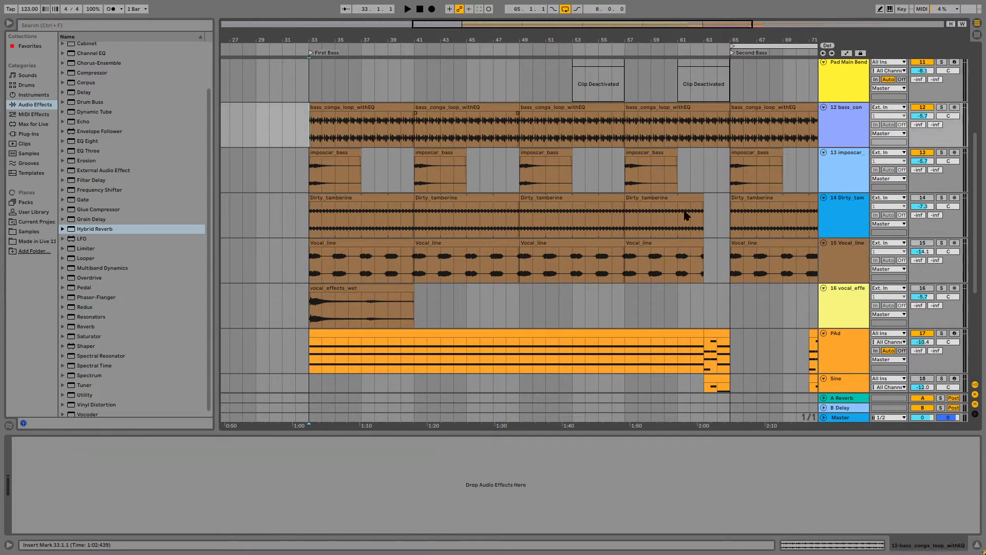
pyautogui.press('space')
pyautogui.scroll(-6, 726, 159)
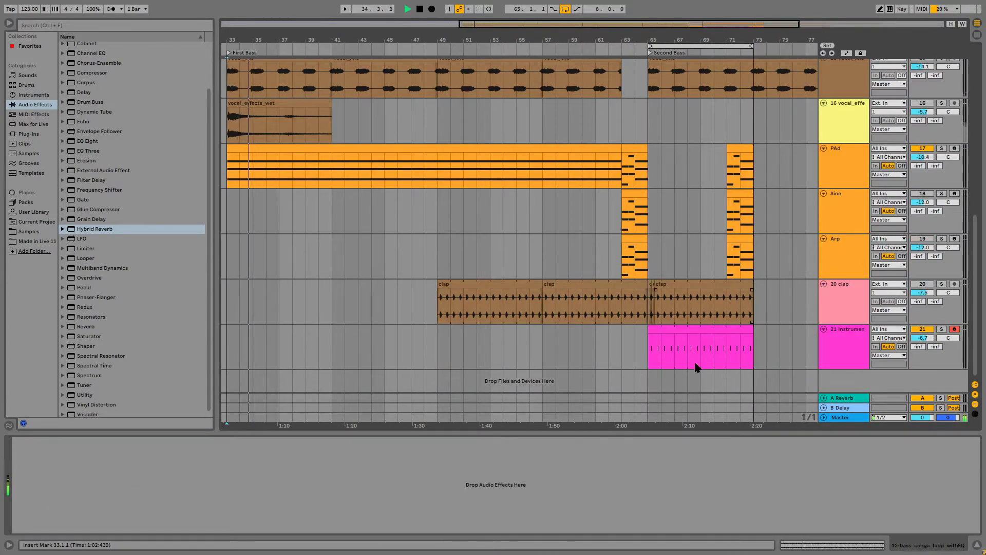
# - Play the Second Bass section from bar 65 and lower the volume of the track 21 instrument to -12.5 dB
pyautogui.click(652, 360)
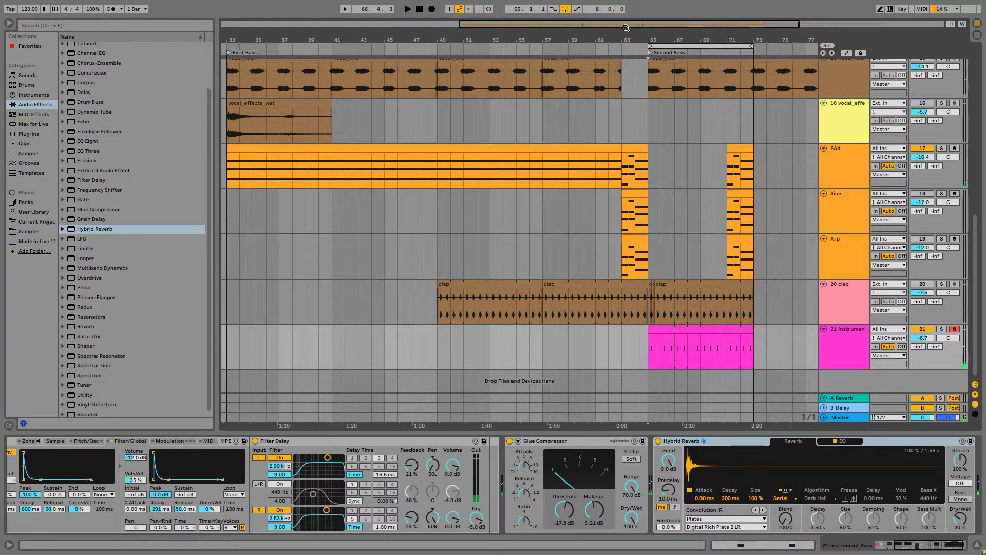
pyautogui.moveTo(626, 28); pyautogui.dragTo(704, 29)
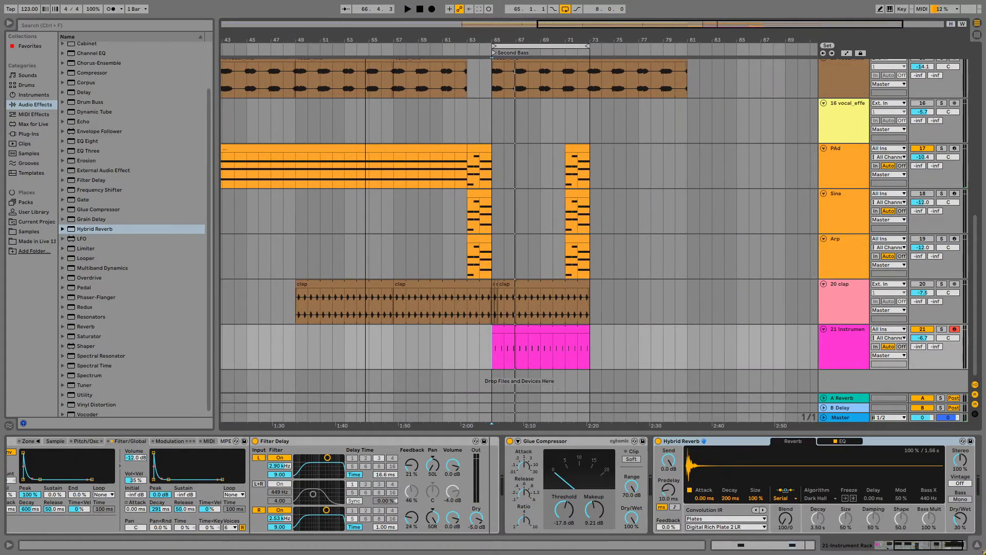
pyautogui.click(495, 132)
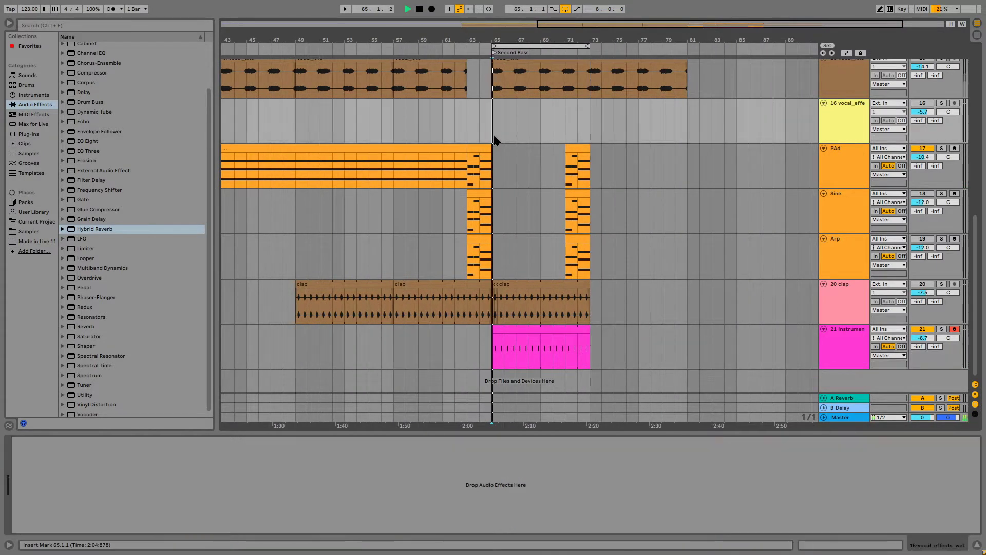
pyautogui.press('space')
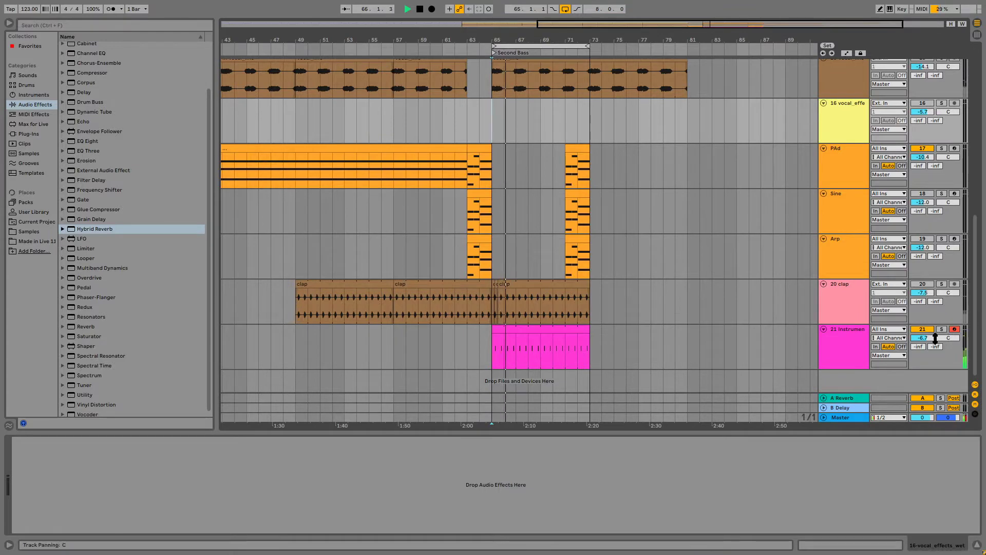
pyautogui.moveTo(927, 337)
pyautogui.mouseDown()
pyautogui.moveTo(928, 352)
pyautogui.moveTo(923, 341)
pyautogui.mouseUp()
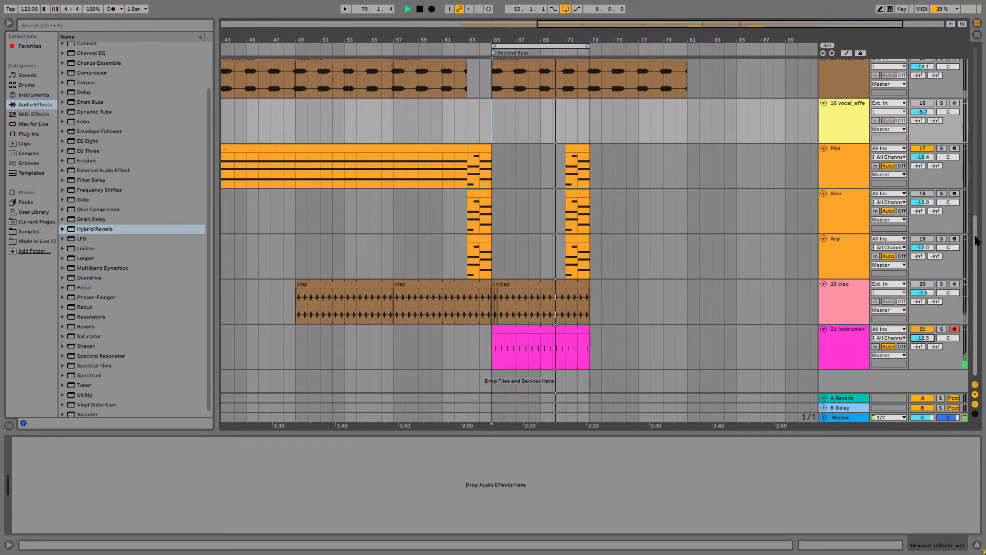
# - Duplicate bars 65 to 73 across all tracks three times, extending the Second Bass section to bar 97
pyautogui.moveTo(972, 238); pyautogui.dragTo(950, 74)
pyautogui.click(502, 158)
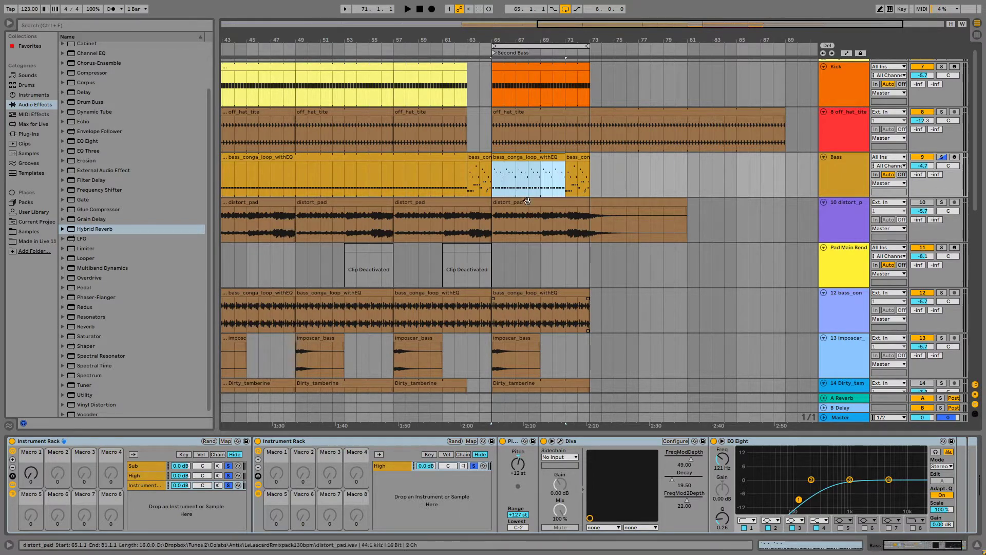
pyautogui.moveTo(720, 24); pyautogui.dragTo(751, 22)
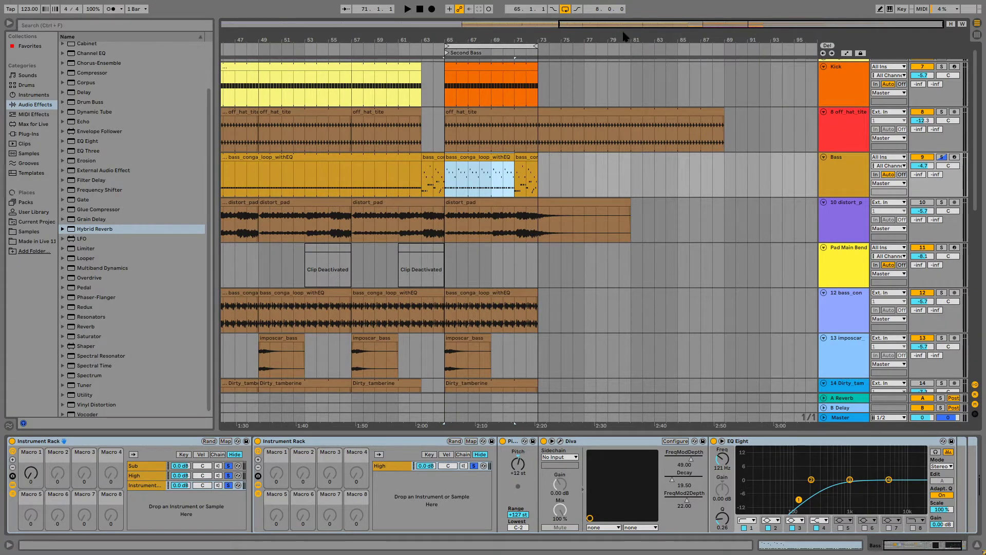
pyautogui.moveTo(618, 27); pyautogui.dragTo(580, 27)
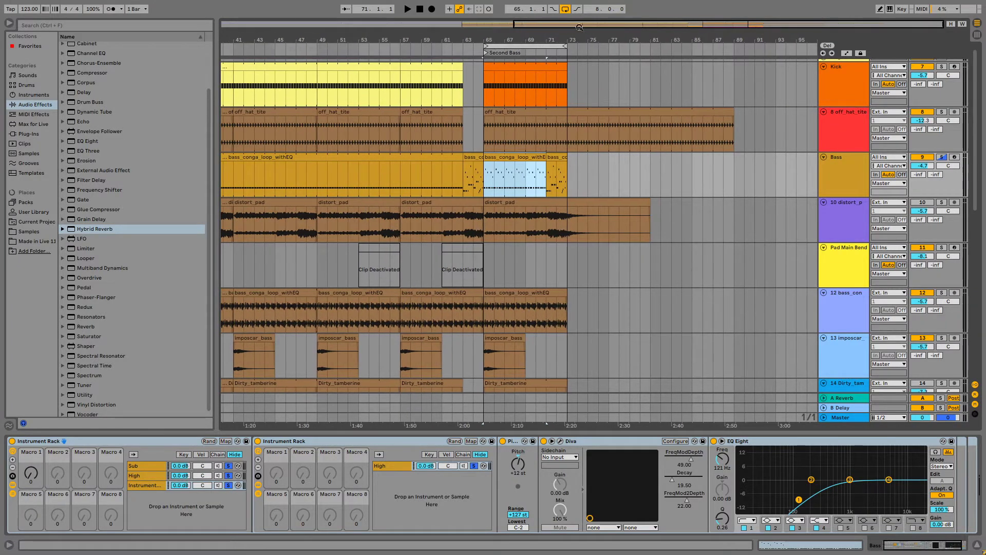
pyautogui.click(486, 91)
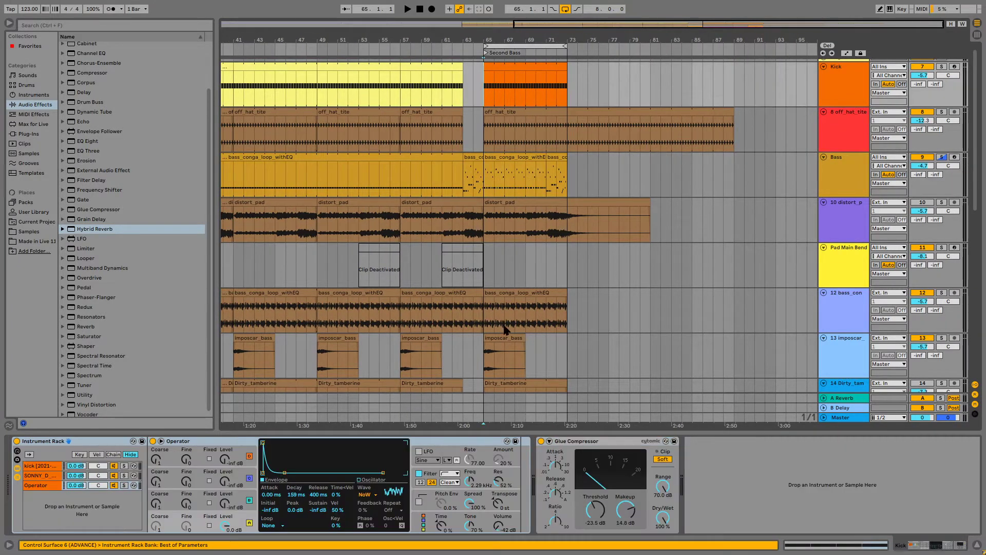
pyautogui.click(484, 419)
pyautogui.scroll(1, 616, 88)
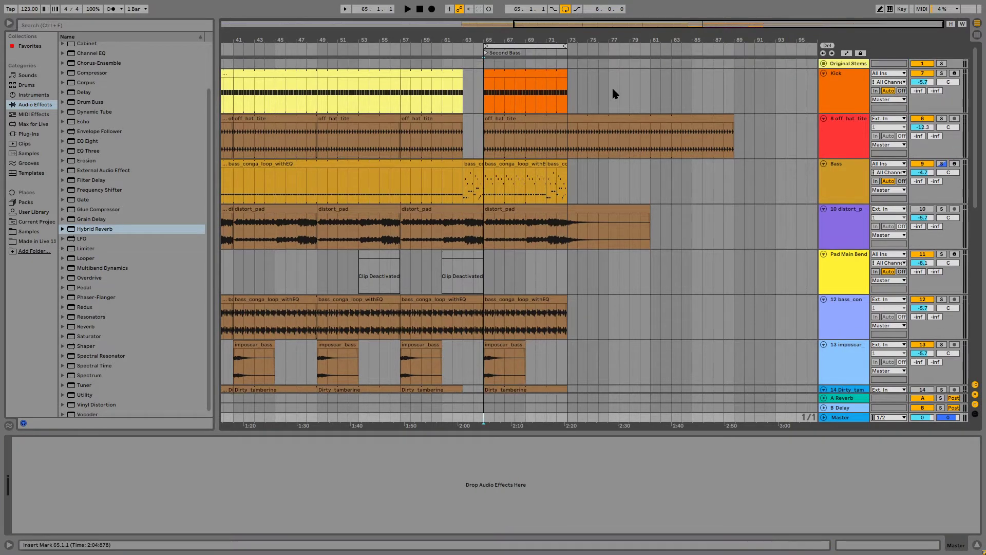
pyautogui.keyDown('shift'); pyautogui.click(565, 87); pyautogui.keyUp('shift')
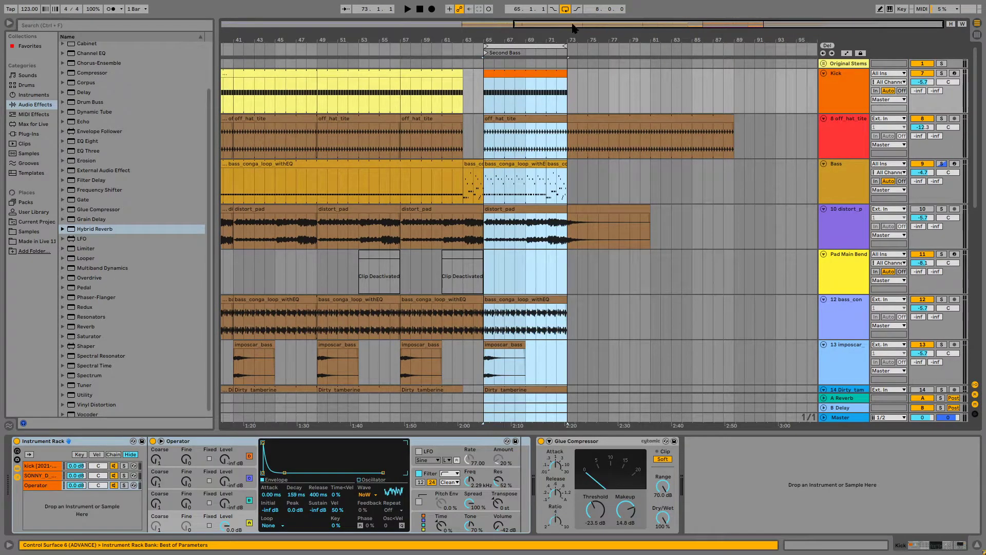
pyautogui.hotkey('ctrl', 'd')
pyautogui.hotkey('ctrl', 'd')
pyautogui.hotkey('ctrl', 'd')
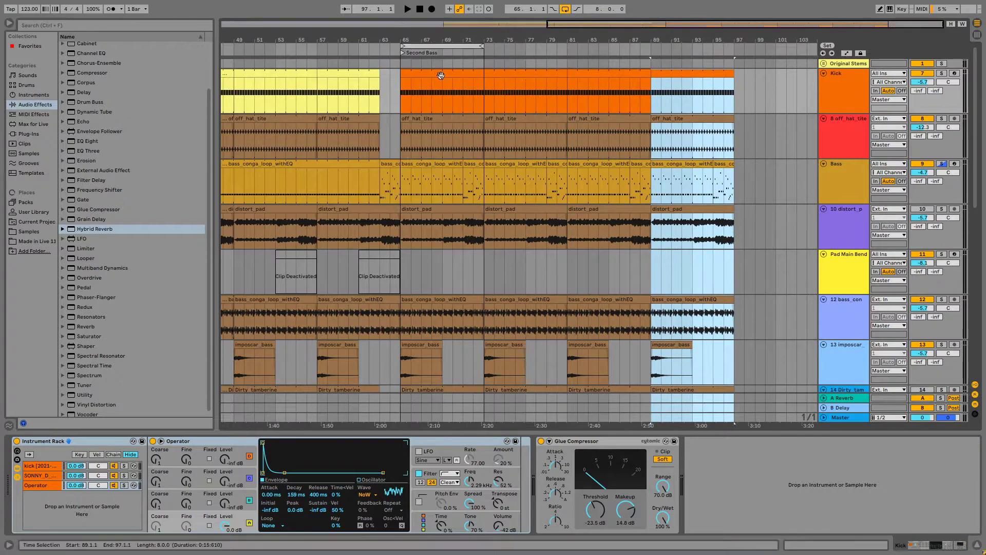
# - Duplicate the whole 32-bar block from bar 65 to bar 97 once, extending the arrangement to bar 129
pyautogui.keyDown('shift'); pyautogui.click(429, 72); pyautogui.keyUp('shift')
pyautogui.hotkey('ctrl', 'd')
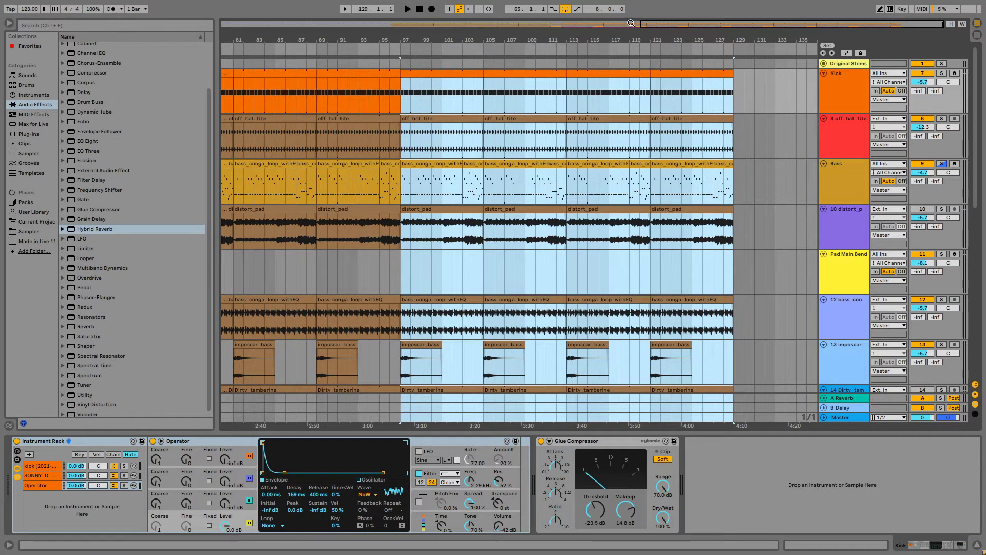
pyautogui.moveTo(288, 40); pyautogui.dragTo(582, 26)
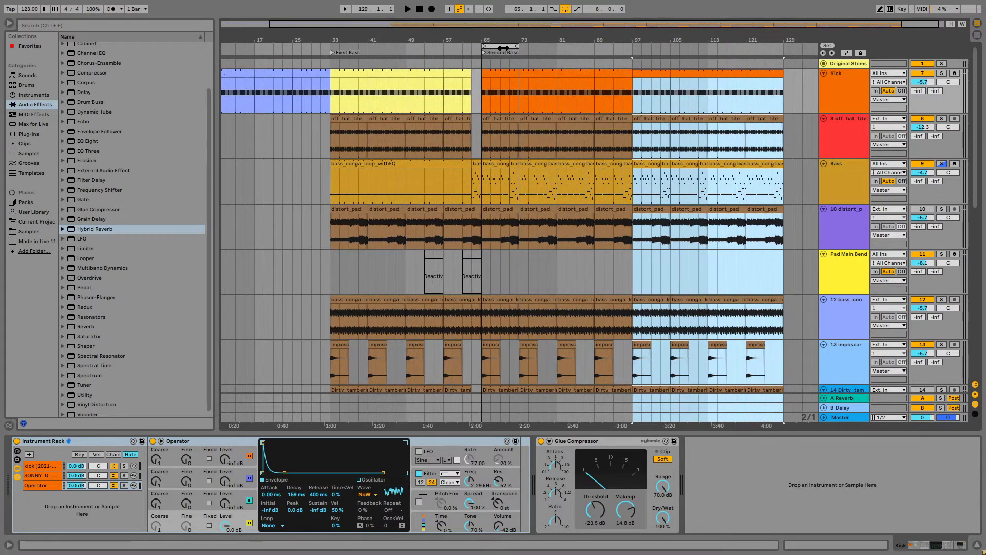
# - Move the eight-bar loop to start at bar 97 and play it with the Dirty_tamberine track activated
pyautogui.moveTo(503, 48); pyautogui.dragTo(653, 48)
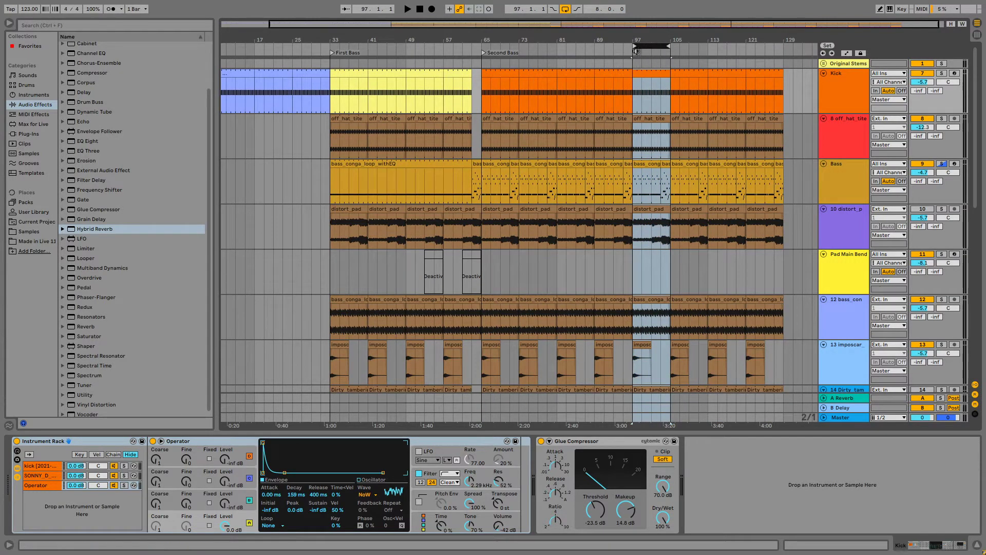
pyautogui.press('space')
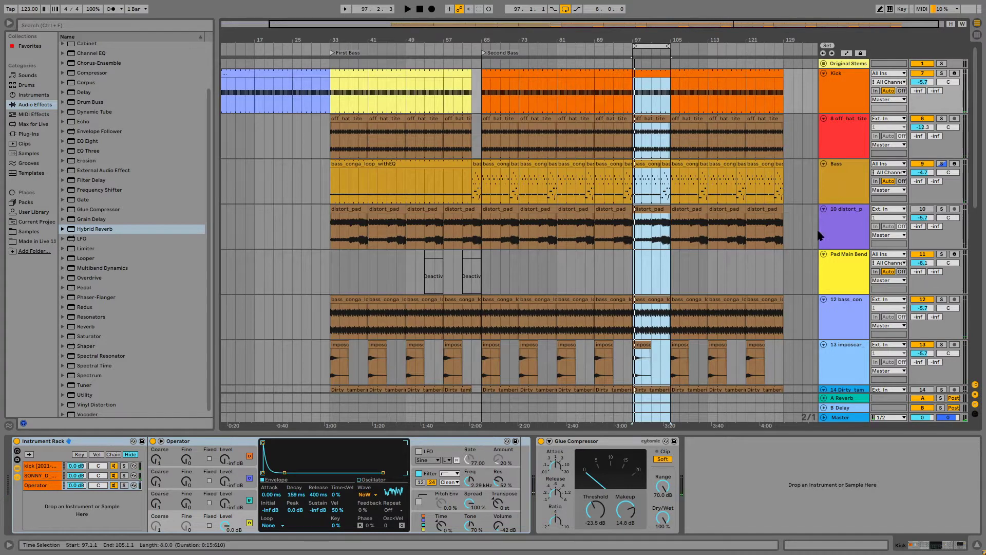
pyautogui.scroll(-5, 818, 231)
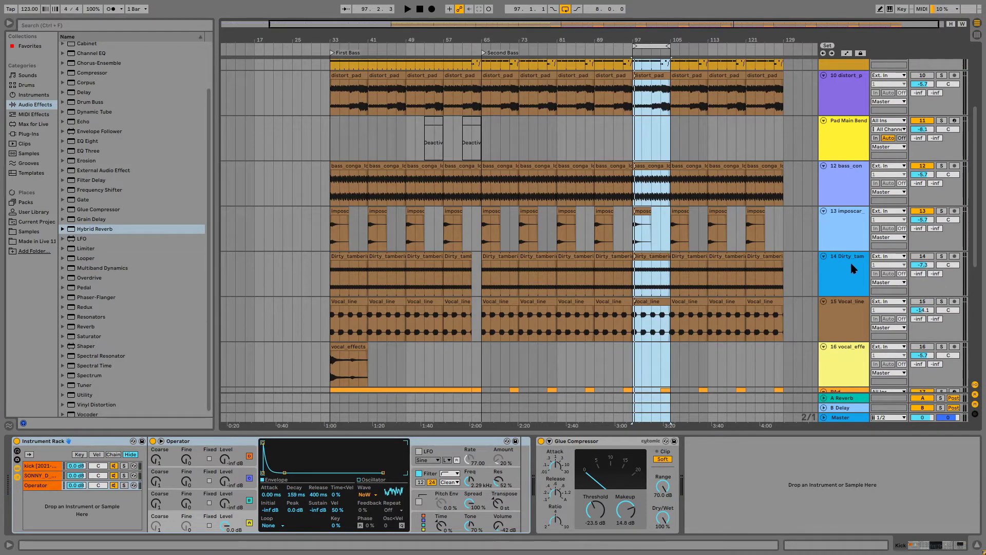
pyautogui.click(924, 257)
pyautogui.press('space')
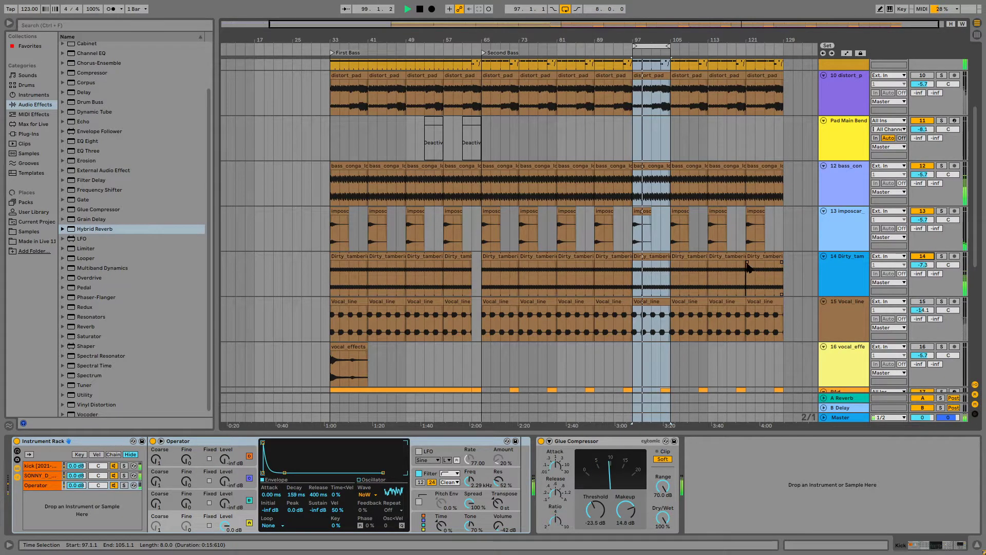
pyautogui.press('space')
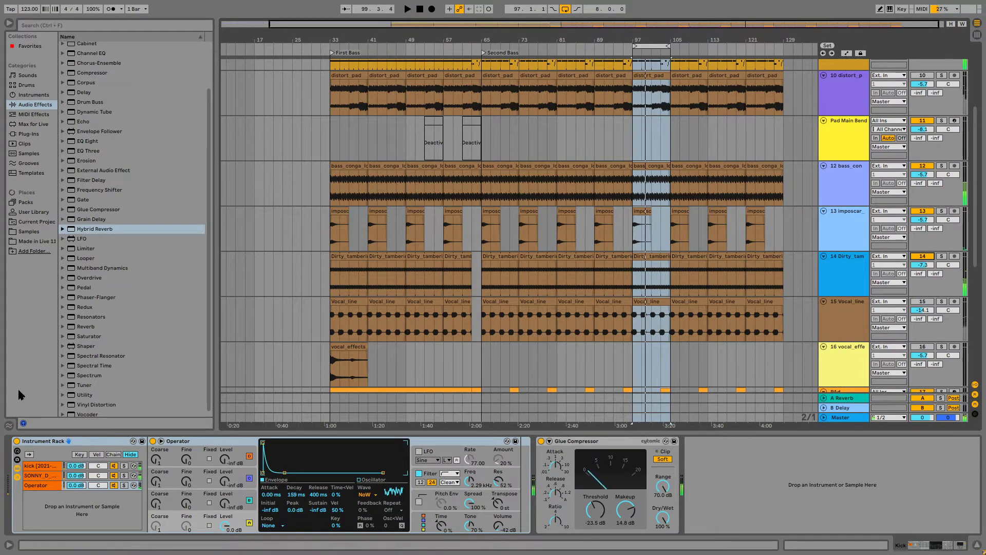
# - Open the groove pool and try its grooves on the Dirty_tamberine clip at bar 97 while playing the loop
pyautogui.click(9, 425)
pyautogui.moveTo(25, 268); pyautogui.dragTo(559, 306)
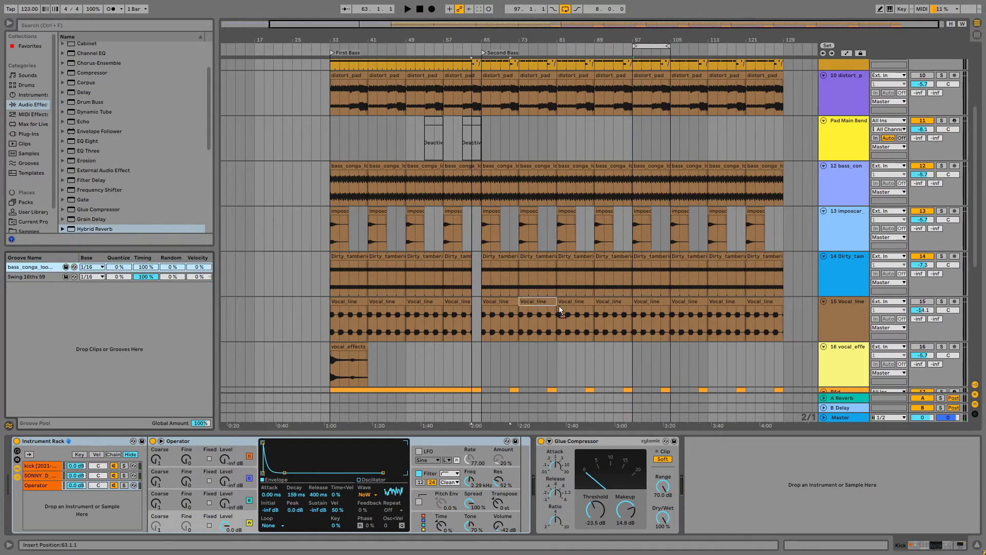
pyautogui.moveTo(650, 263); pyautogui.dragTo(650, 263)
pyautogui.press('space')
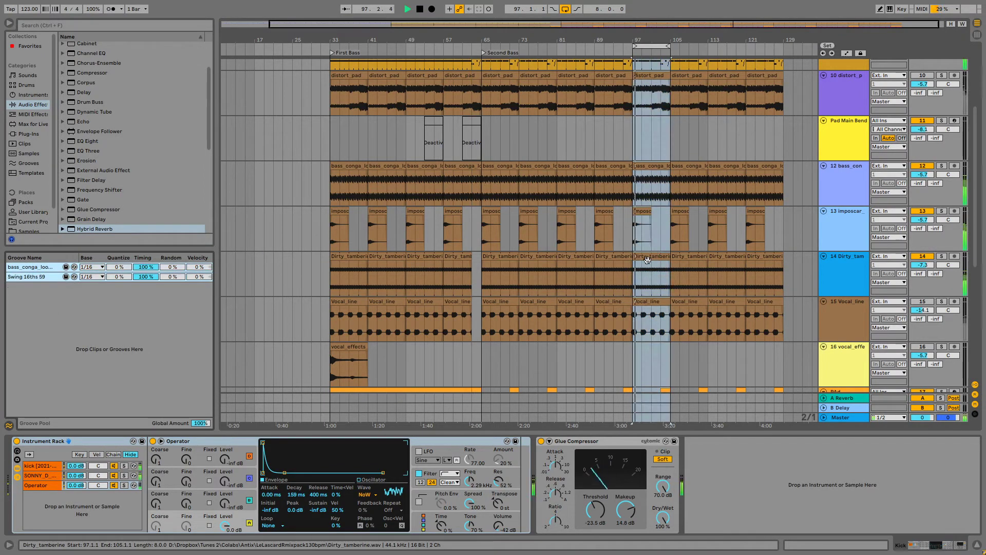
pyautogui.press('space')
pyautogui.press('space')
pyautogui.press('space')
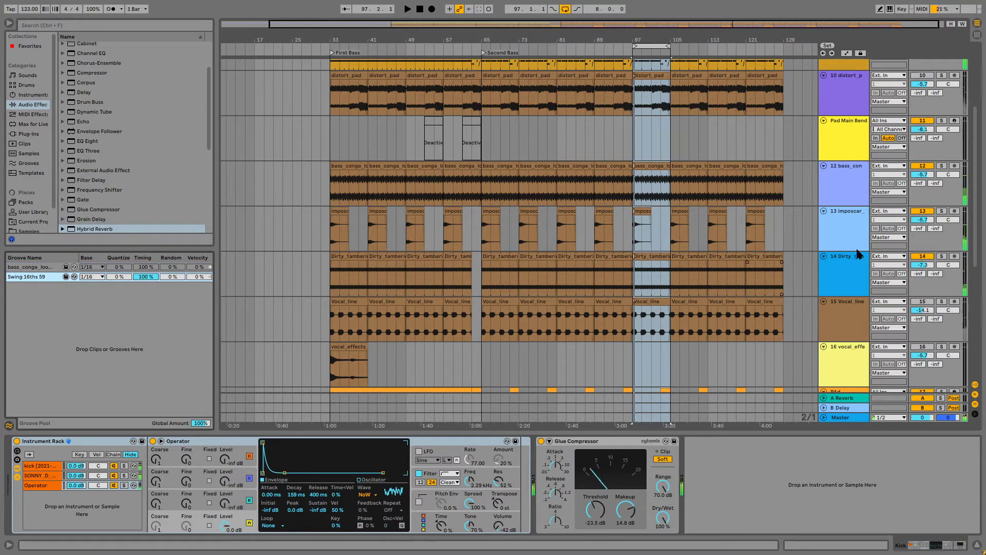
# - Turn off transient looping for the Dirty_tamberine clip at bar 97 and set its transient envelope to 21 during playback
pyautogui.doubleClick(654, 256)
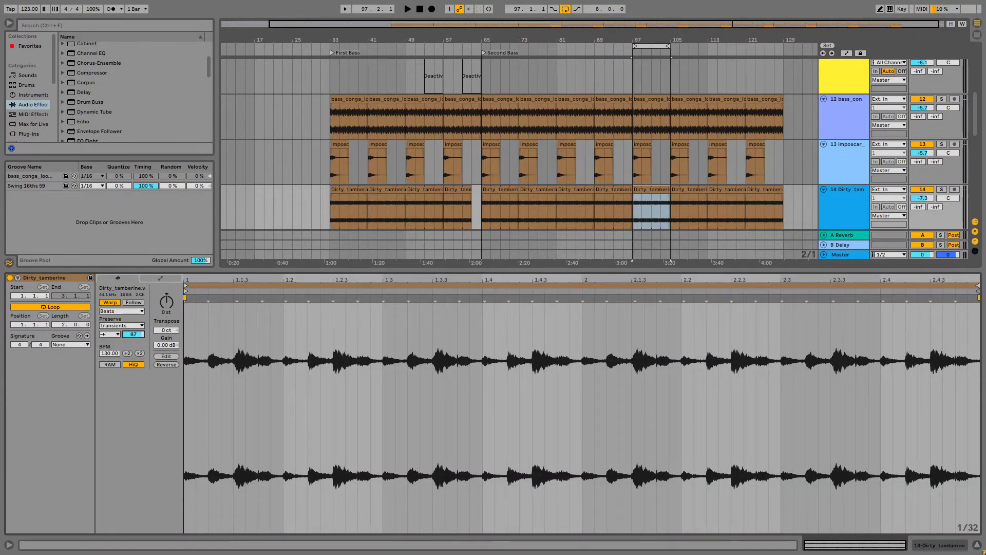
pyautogui.press('space')
pyautogui.moveTo(133, 335); pyautogui.dragTo(133, 354)
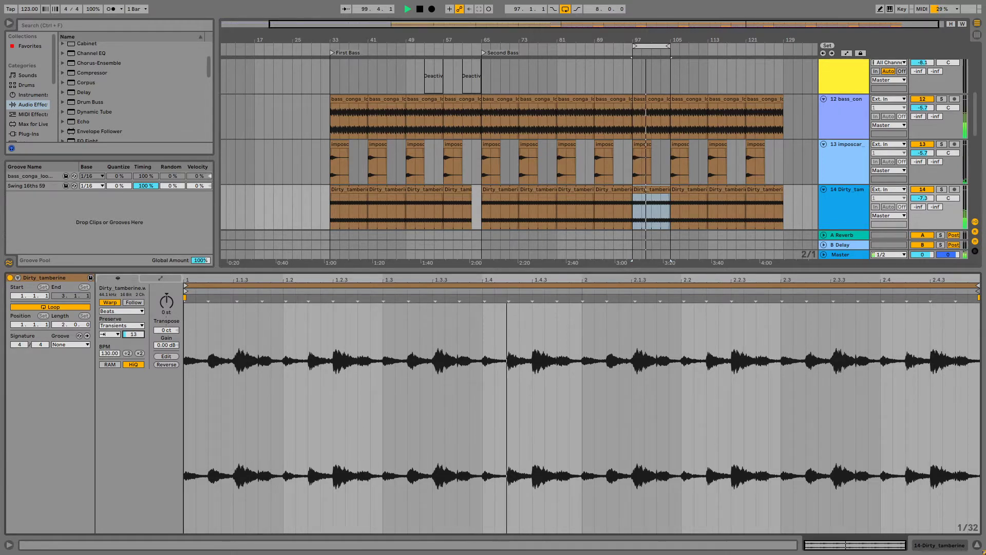
pyautogui.moveTo(133, 334); pyautogui.dragTo(133, 331)
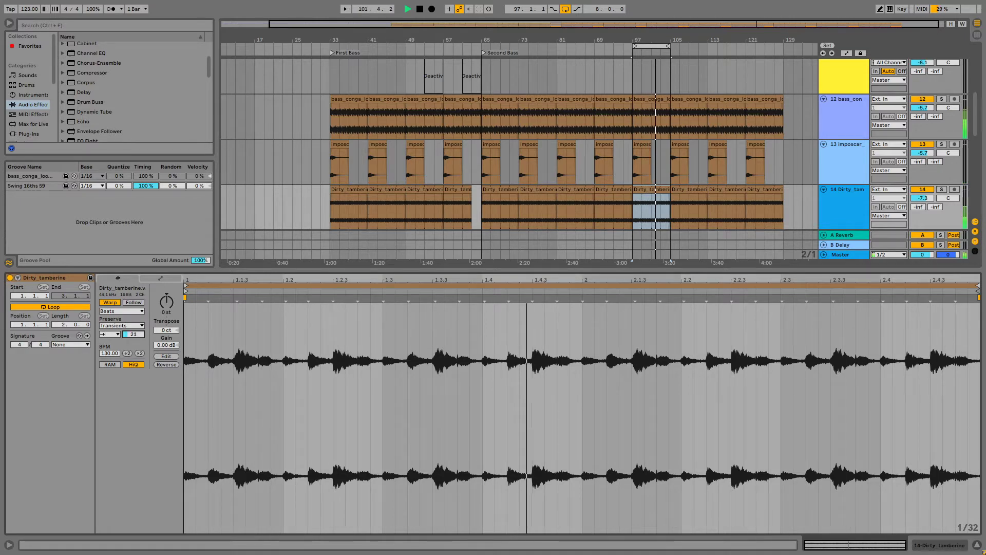
# - Stop playback and delete all Dirty_tamberine clips between bars 33 and 97
pyautogui.click(616, 189)
pyautogui.press('space')
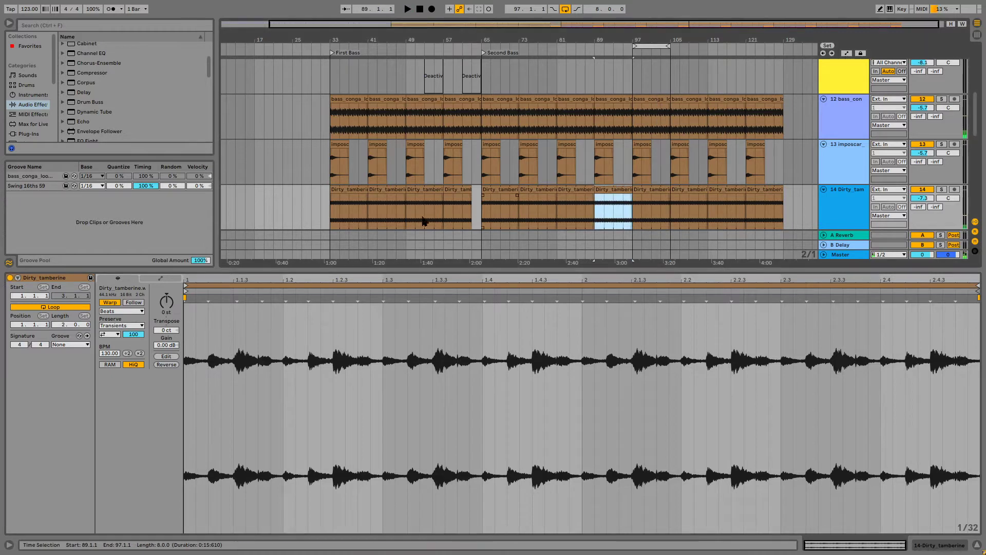
pyautogui.keyDown('shift'); pyautogui.click(350, 189); pyautogui.keyUp('shift')
pyautogui.press('Delete')
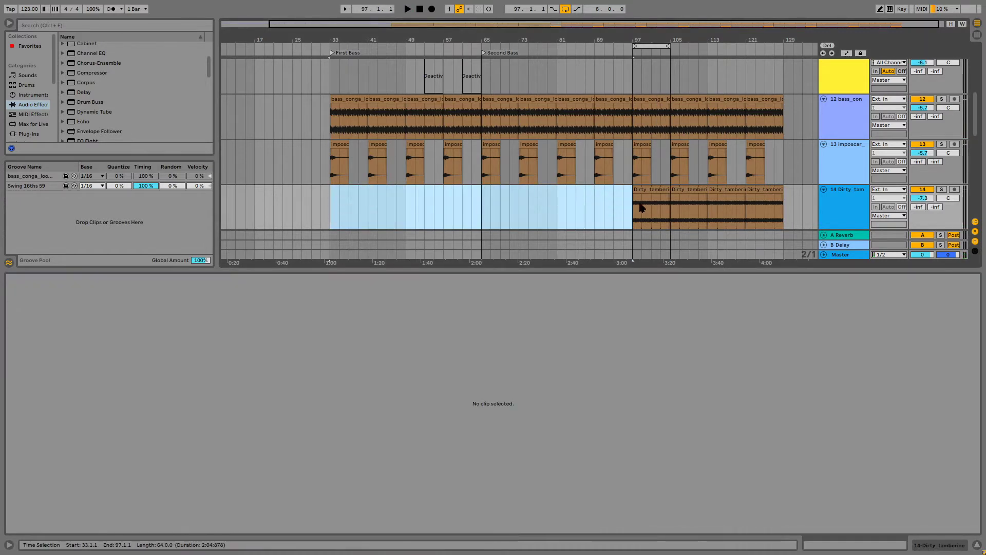
# - Insert a new audio track directly below Dirty_tamberine and play the arrangement from bar 97
pyautogui.scroll(-2, 642, 206)
pyautogui.scroll(-2, 837, 154)
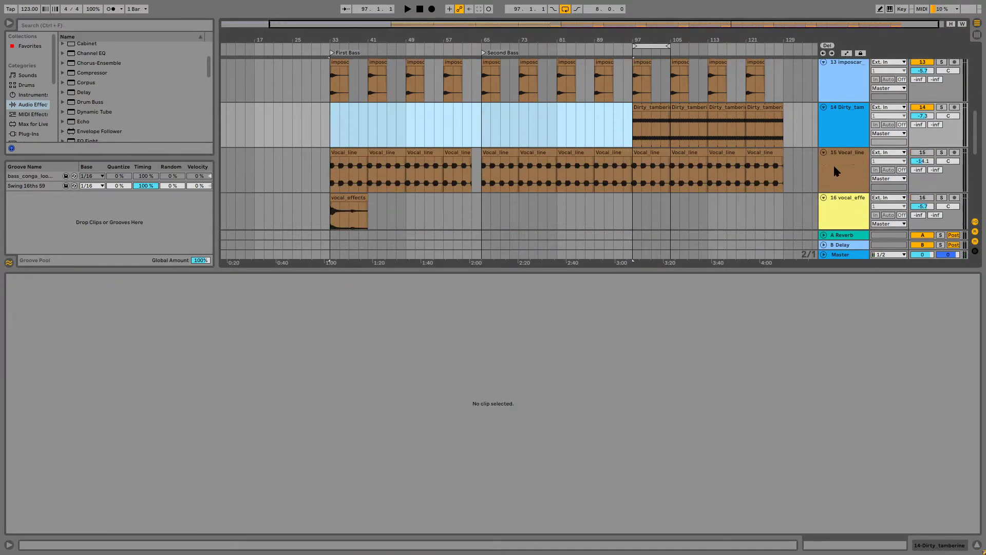
pyautogui.scroll(1, 836, 170)
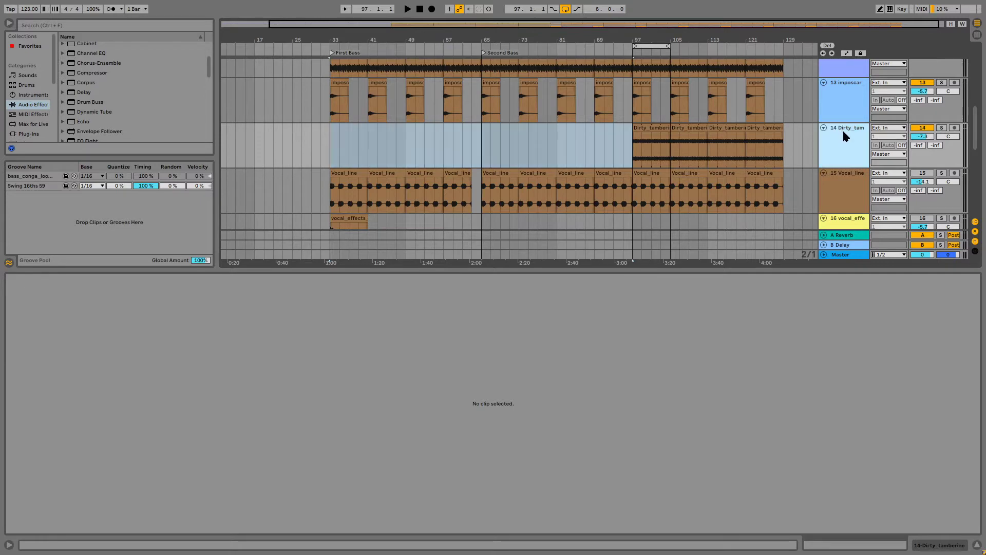
pyautogui.hotkey('ctrl', 't')
pyautogui.press('Tab')
pyautogui.press('Tab')
pyautogui.click(630, 201)
pyautogui.press('space')
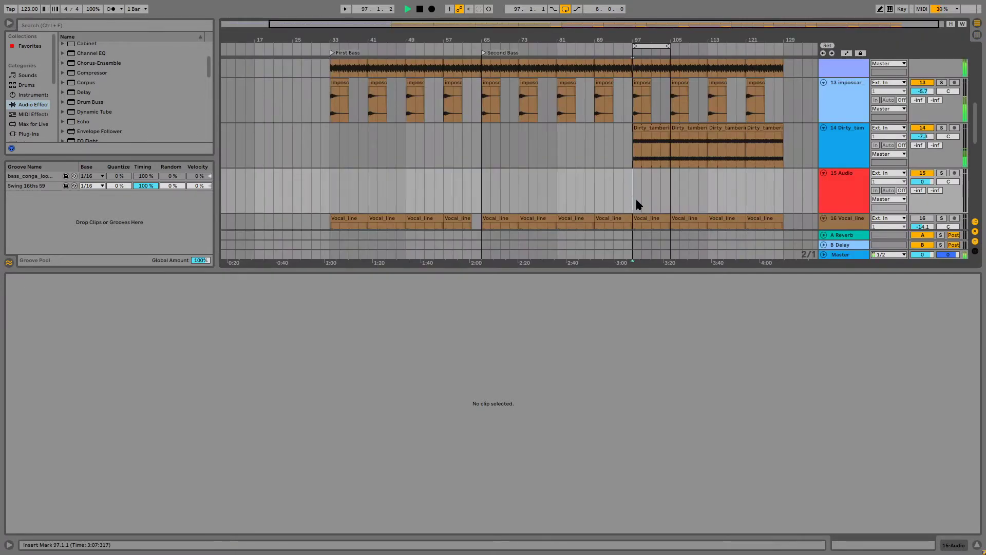
# - Unfold the Original Stems group in Session view and audition the on_hat clip with the Percussion track soloed
pyautogui.press('Tab')
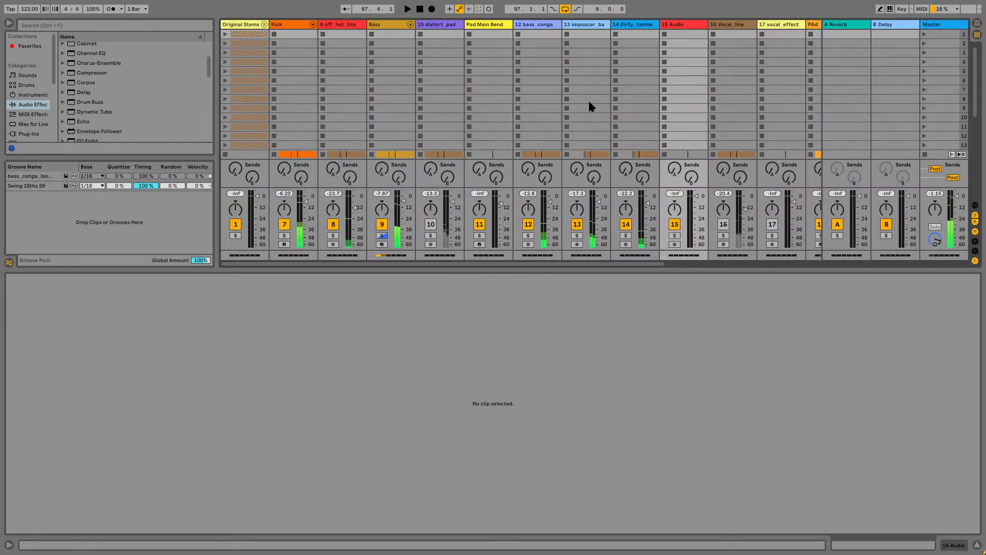
pyautogui.click(264, 25)
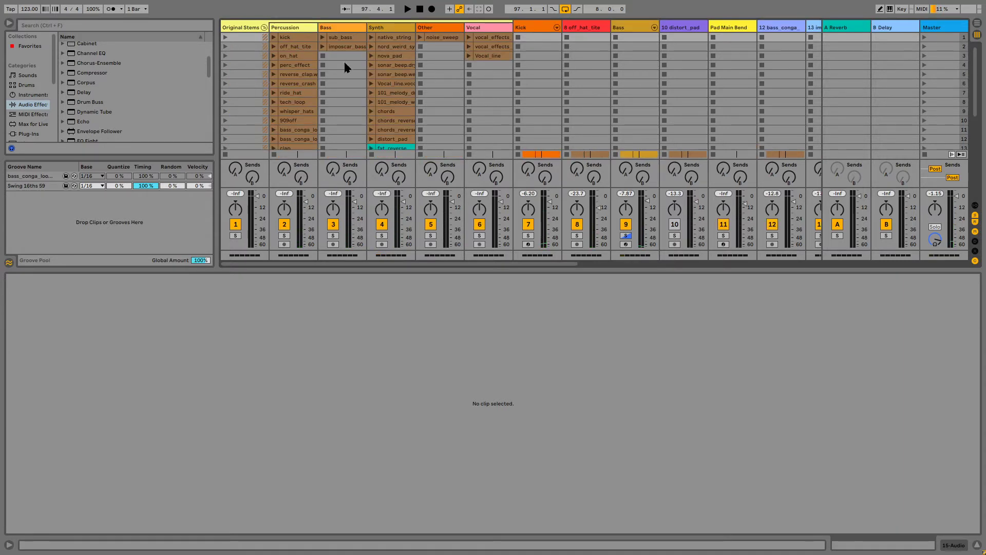
pyautogui.click(284, 236)
pyautogui.click(273, 56)
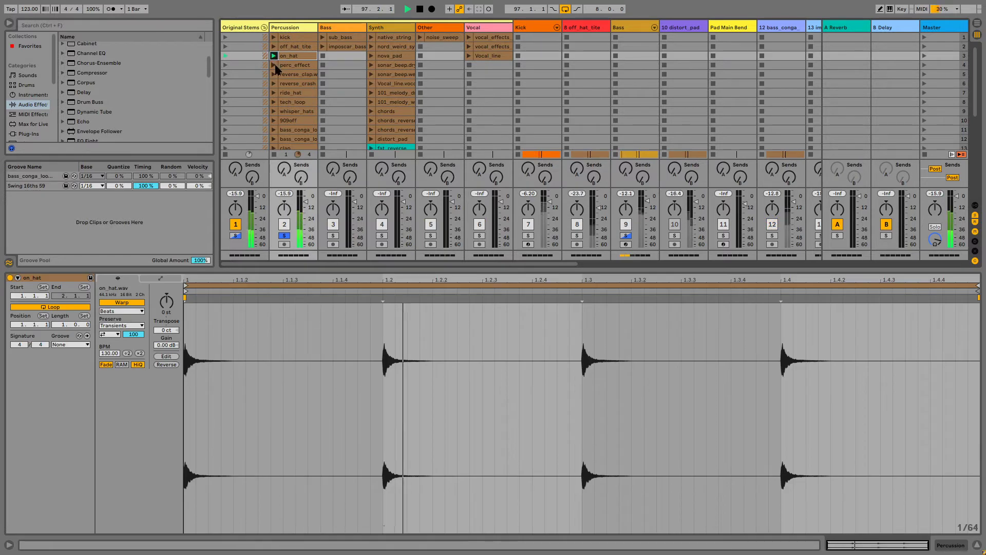
# - Audition the perc_effect, reverse_clap, reverse_crash, ride_hat and tech_loop clips in the Percussion track
pyautogui.click(273, 66)
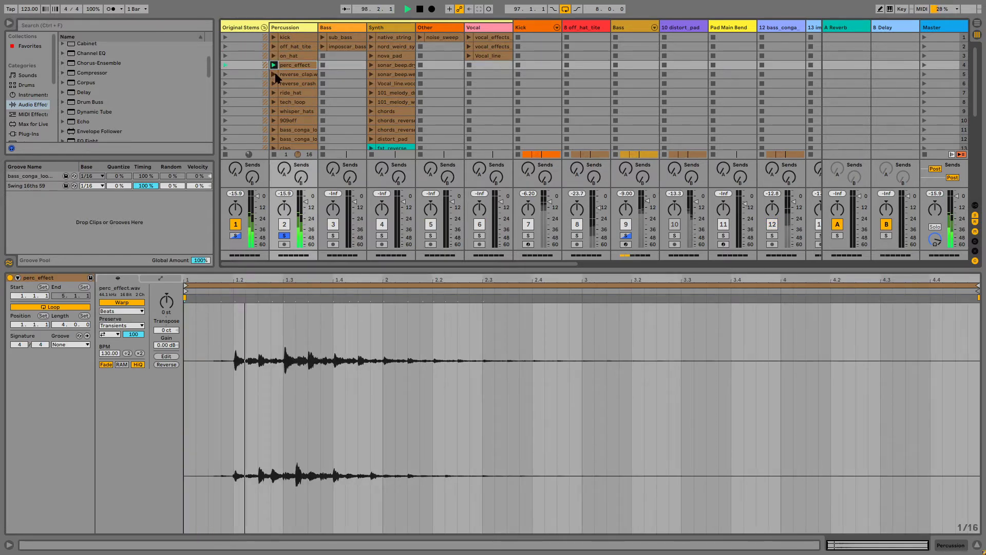
pyautogui.click(273, 75)
pyautogui.click(273, 83)
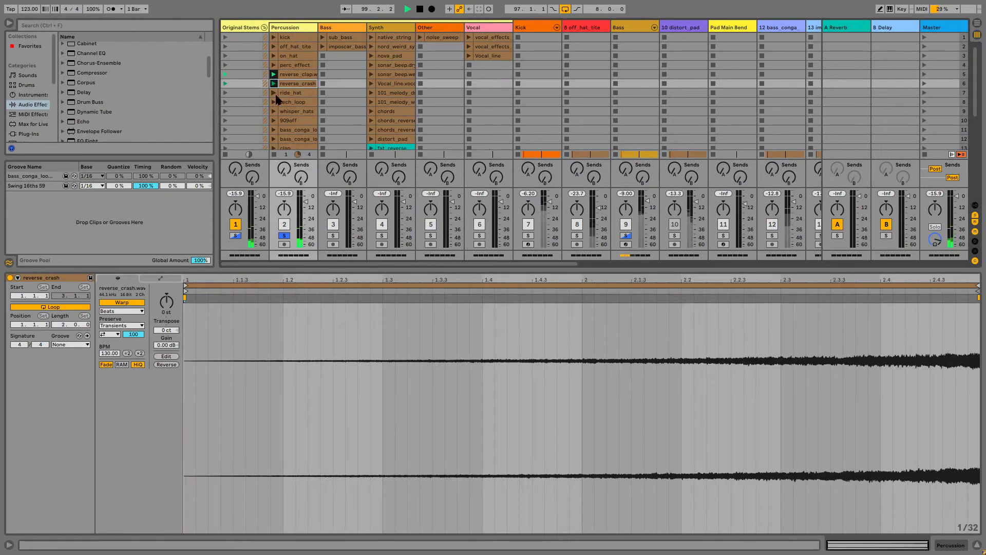
pyautogui.click(273, 95)
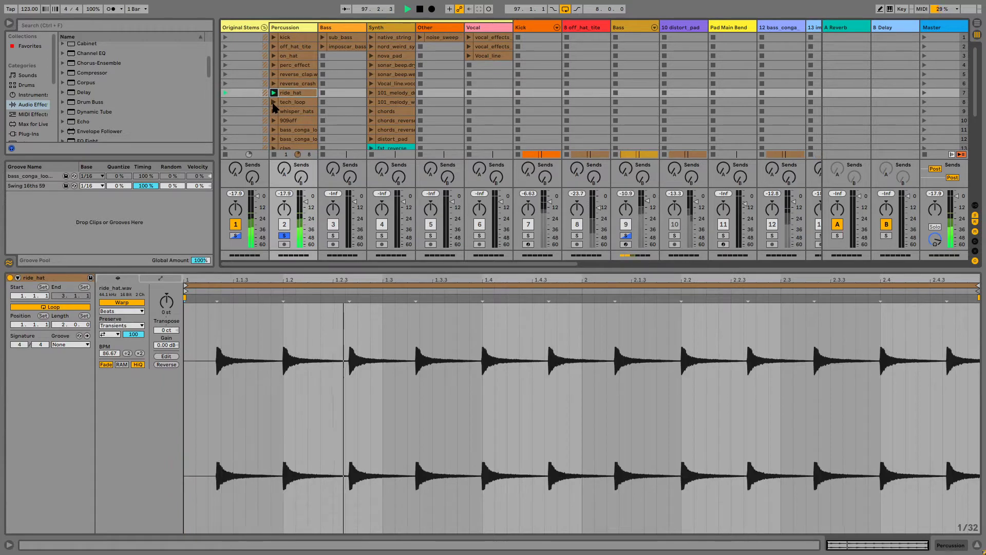
pyautogui.click(273, 102)
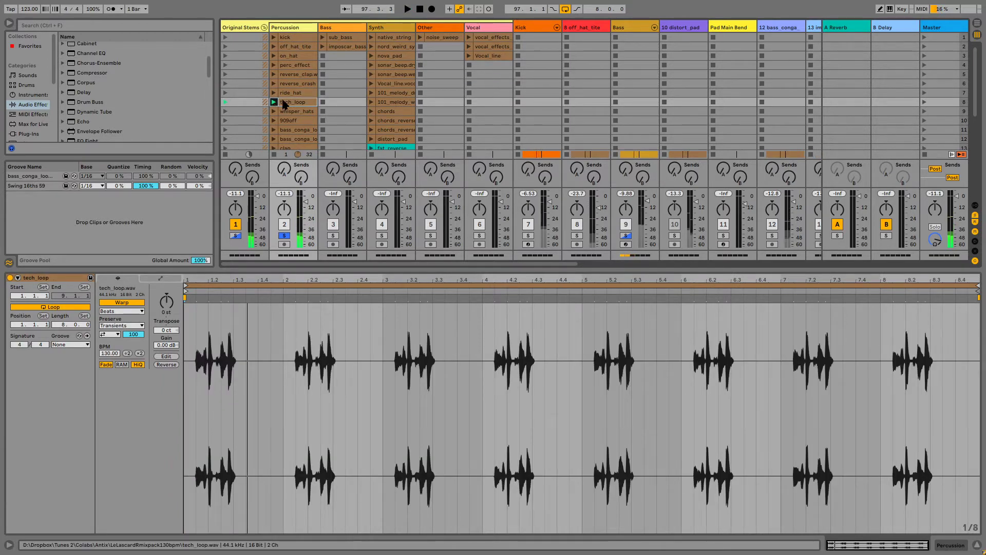
# - Return to Arrangement view, locate the bass_conga_loop track and play it soloed from bar 97
pyautogui.press('Tab')
pyautogui.scroll(-8, 456, 103)
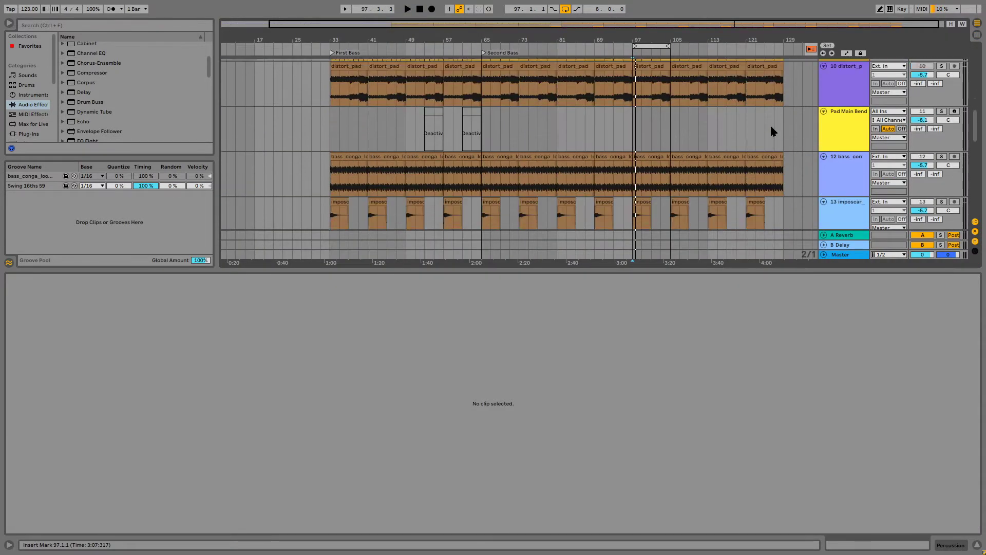
pyautogui.scroll(3, 770, 127)
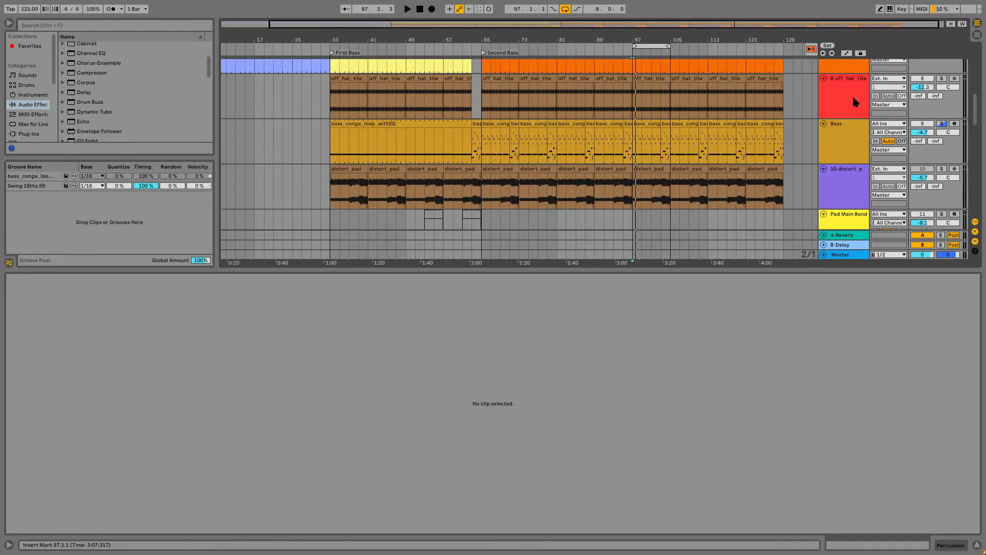
pyautogui.scroll(5, 847, 127)
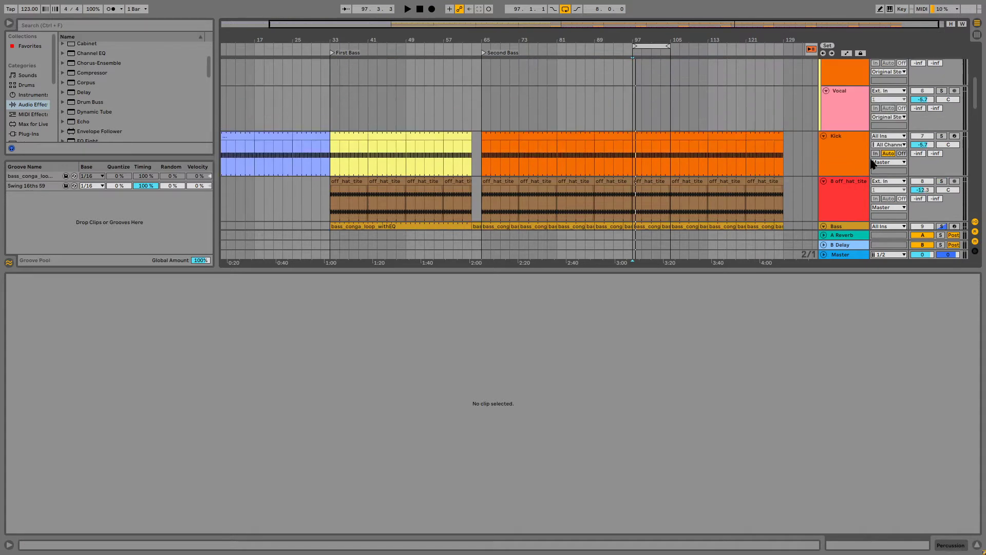
pyautogui.scroll(-10, 873, 163)
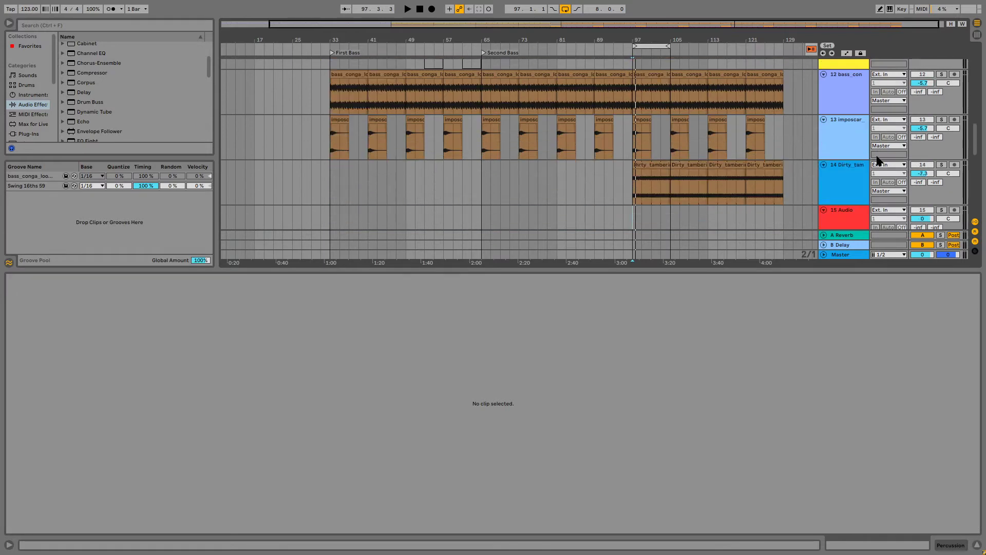
pyautogui.scroll(-8, 873, 163)
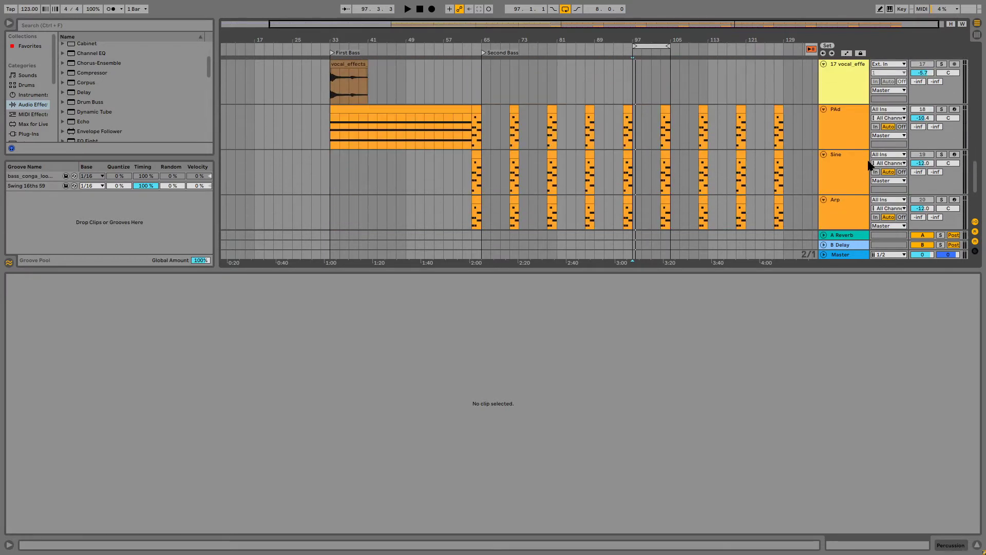
pyautogui.scroll(-1, 869, 164)
pyautogui.scroll(6, 855, 171)
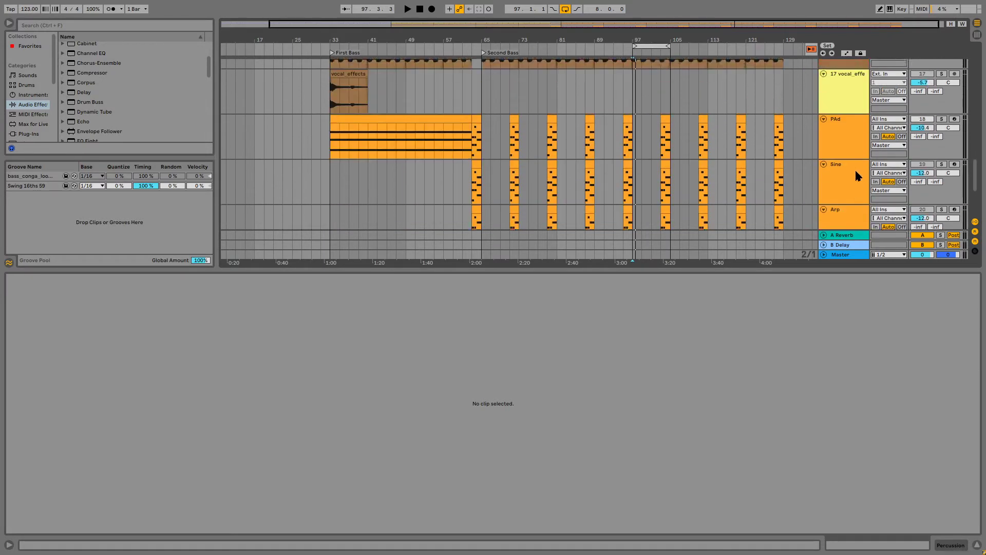
pyautogui.scroll(5, 855, 169)
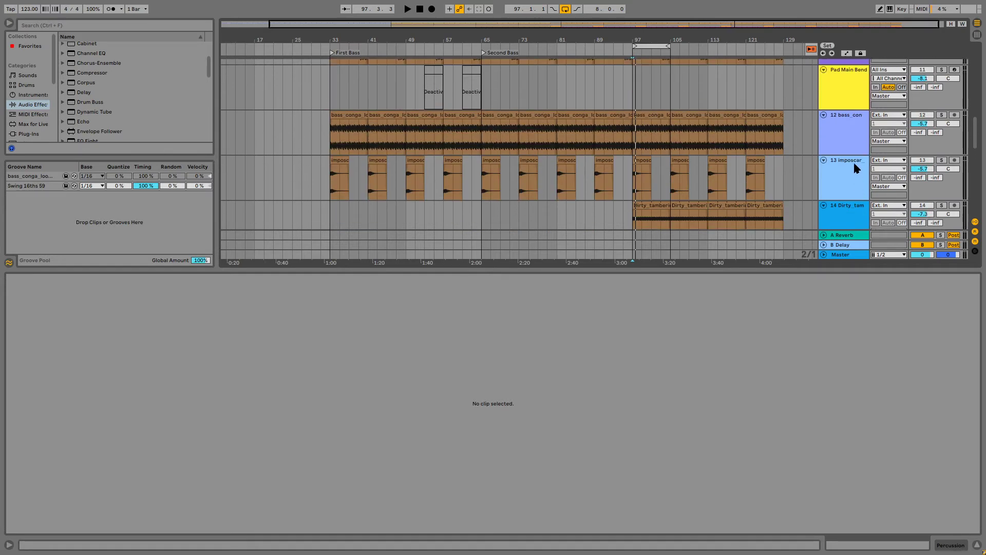
pyautogui.click(940, 115)
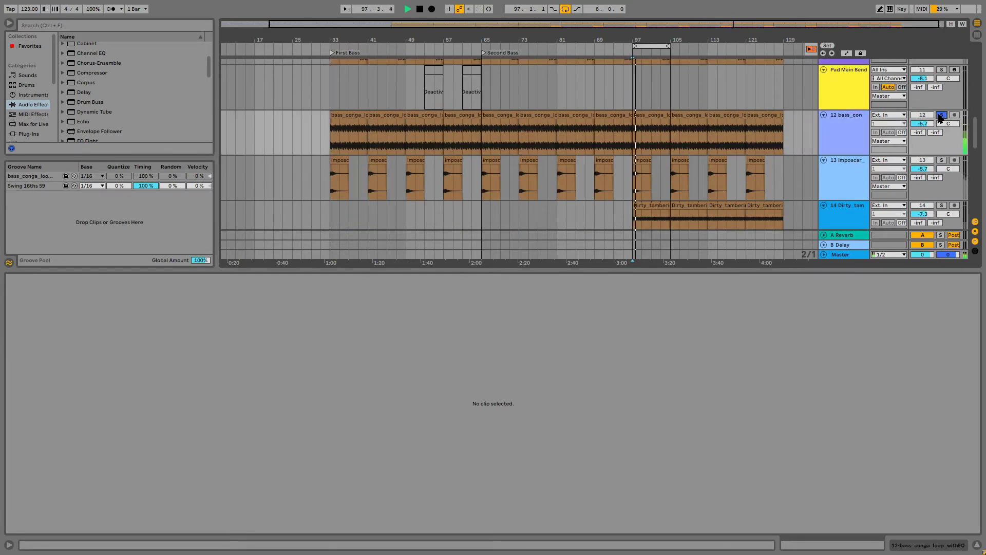
# - Stop playback, insert a new audio track directly below bass_conga_loop and paste the tech_loop clip at bar 97
pyautogui.click(849, 119)
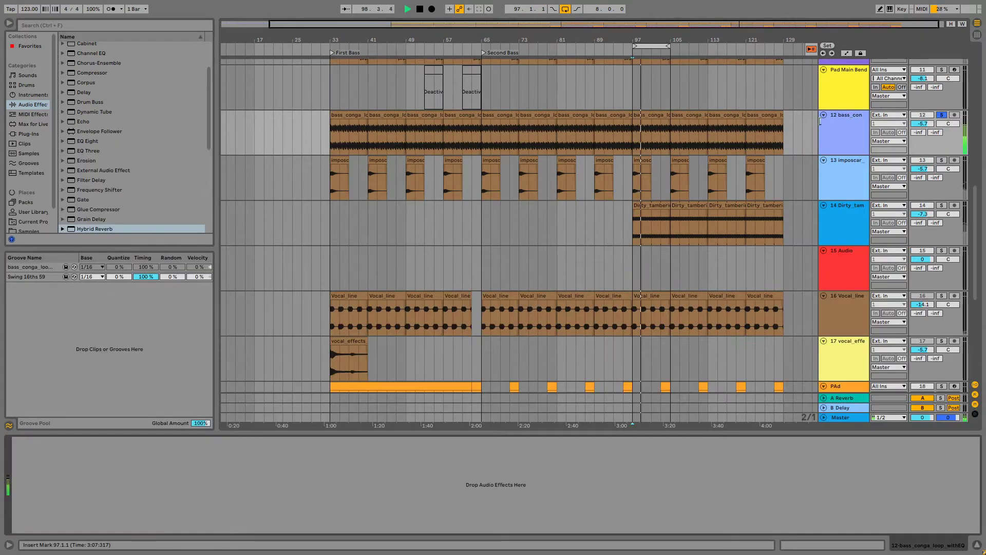
pyautogui.press('space')
pyautogui.hotkey('ctrl', 't')
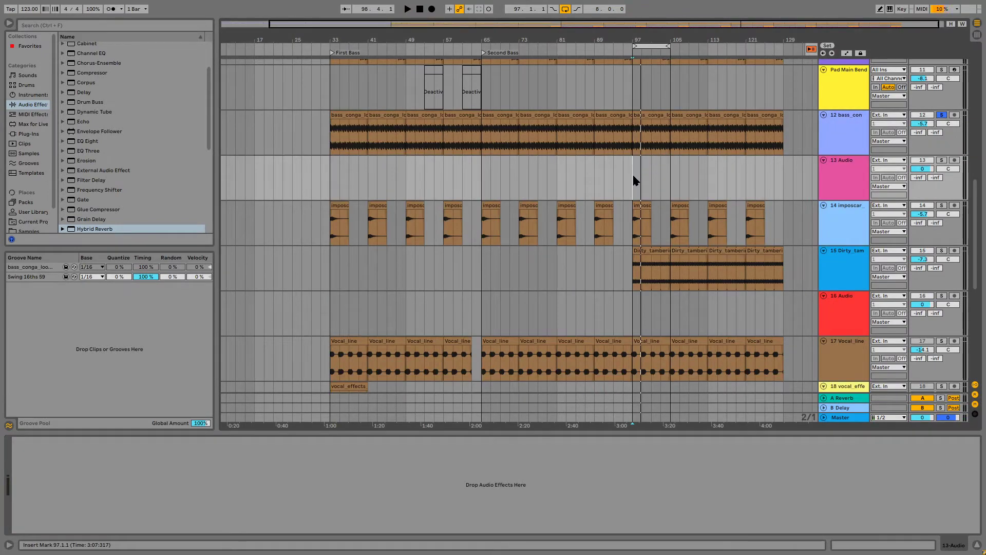
pyautogui.hotkey('ctrl', 'v')
# - Add an EQ Eight to the bass_conga_loop track and briefly play the loop through it
pyautogui.click(837, 125)
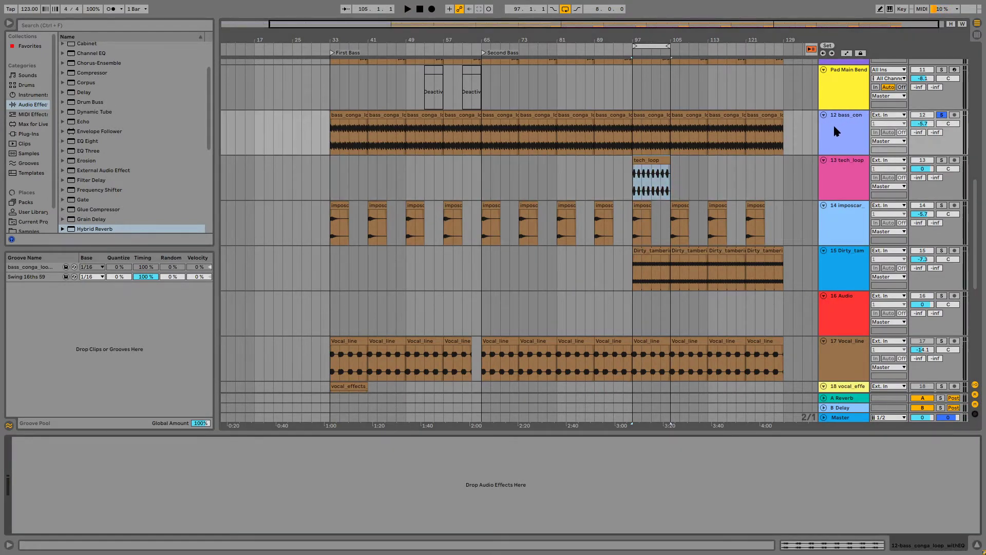
pyautogui.doubleClick(96, 143)
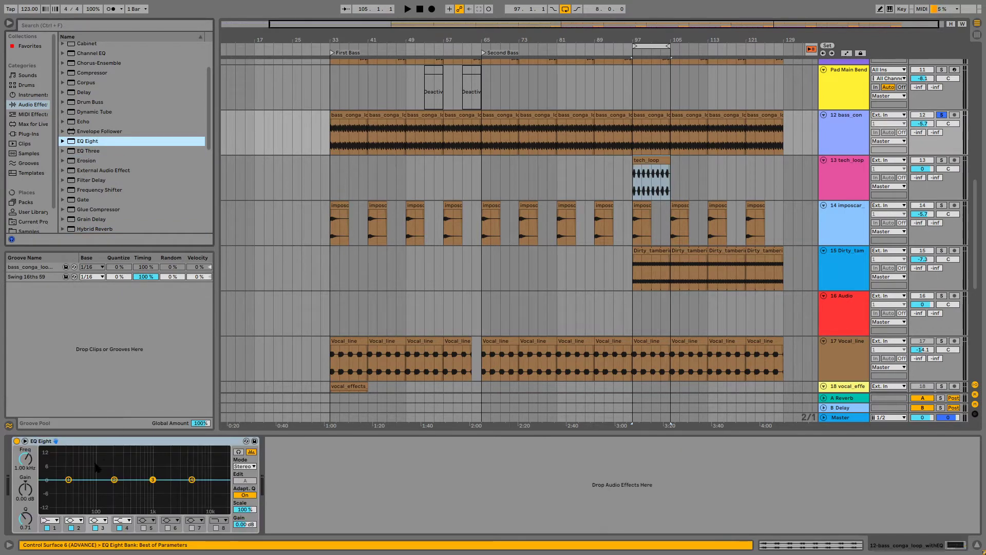
pyautogui.press('space')
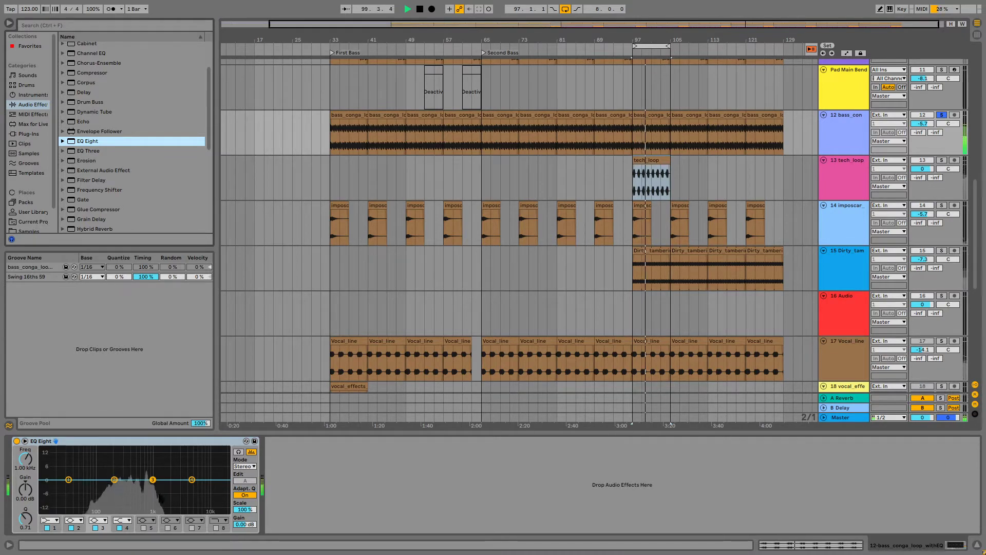
pyautogui.press('space')
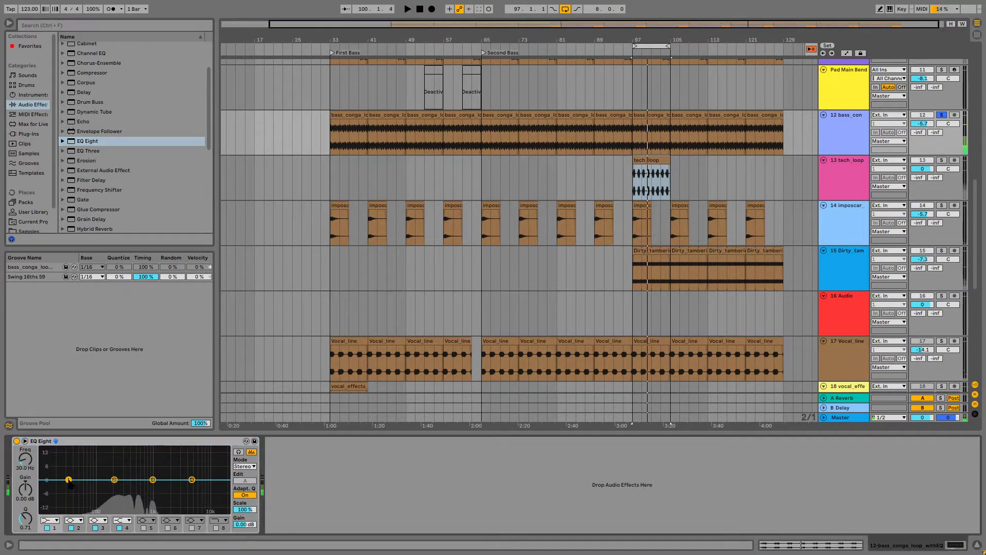
# - Make EQ Eight band 1 a low-cut filter at 2.11 kHz with Q 0.85 and resume playback
pyautogui.click(49, 520)
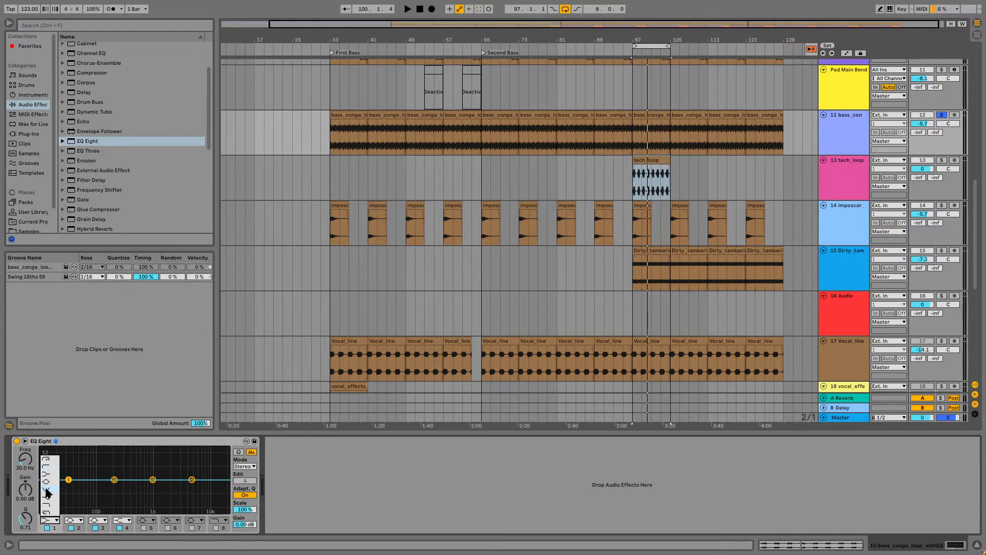
pyautogui.click(52, 466)
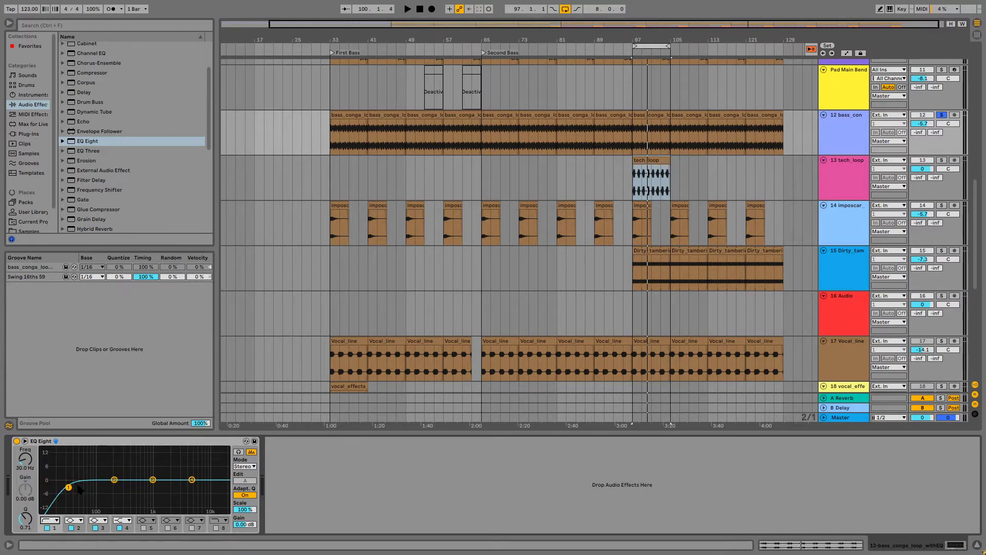
pyautogui.press('space')
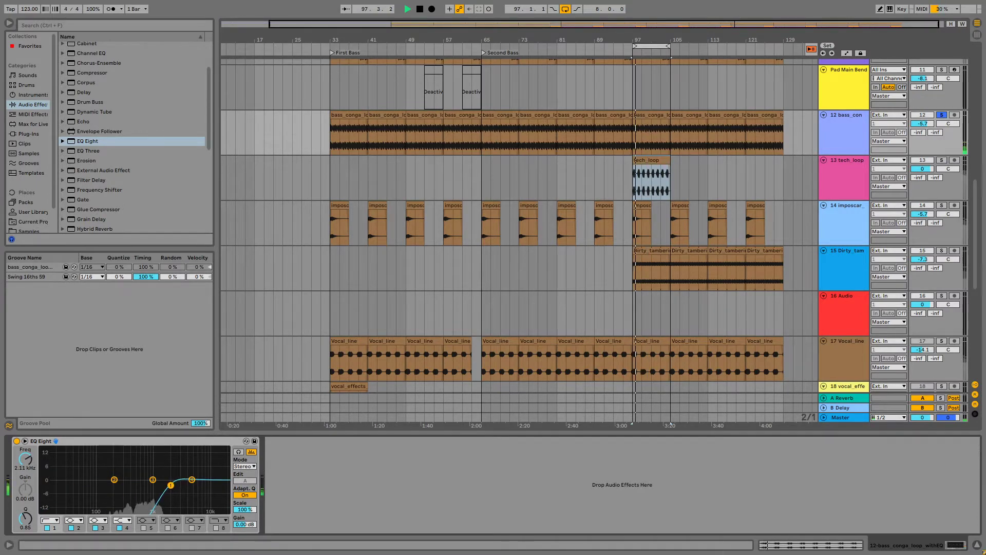
# - Add a Limiter with 24 dB gain after EQ Eight, then duplicate it and set the copy's gain to 23.4 dB
pyautogui.scroll(2, 110, 178)
pyautogui.click(110, 180)
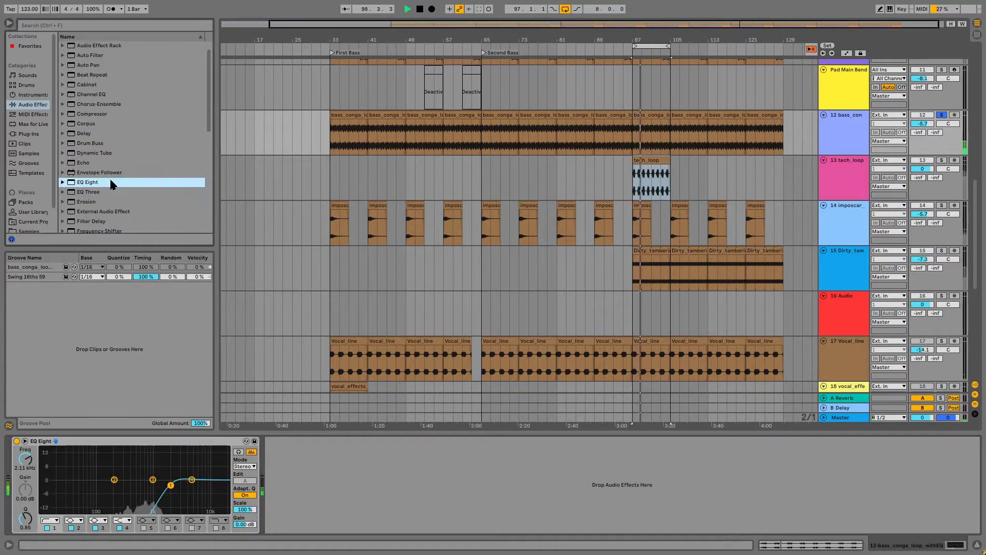
pyautogui.scroll(1, 111, 178)
pyautogui.scroll(-3, 111, 175)
pyautogui.scroll(-2, 112, 175)
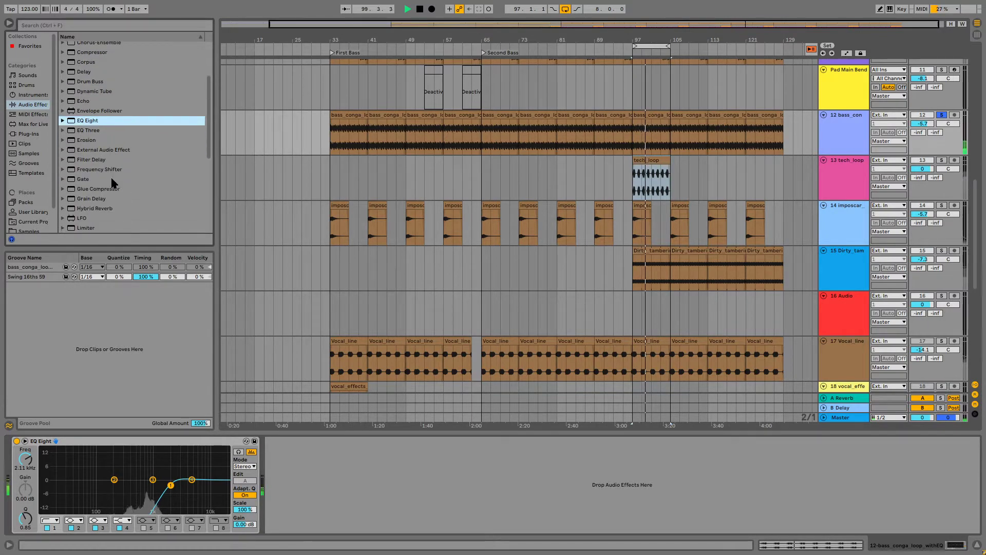
pyautogui.click(86, 227)
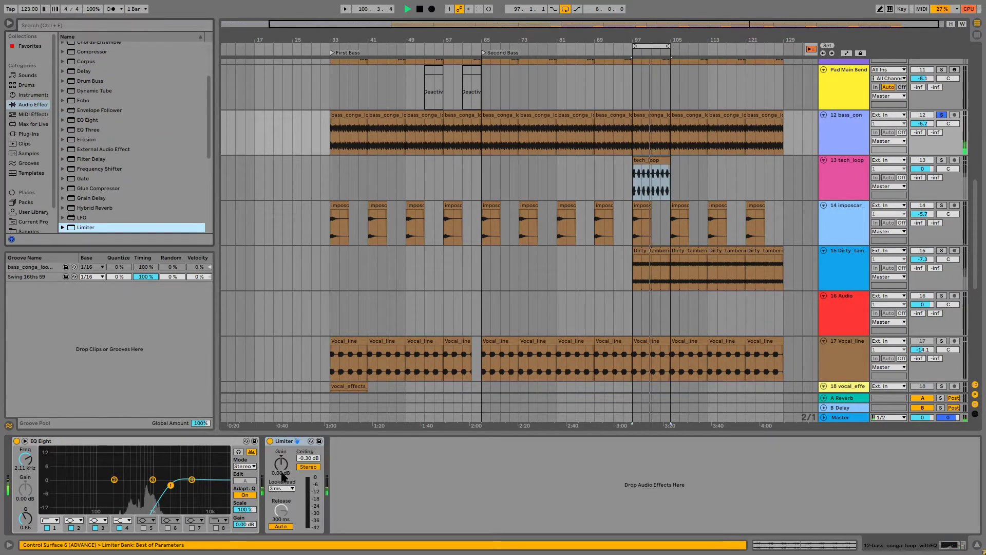
pyautogui.moveTo(281, 460); pyautogui.dragTo(281, 408)
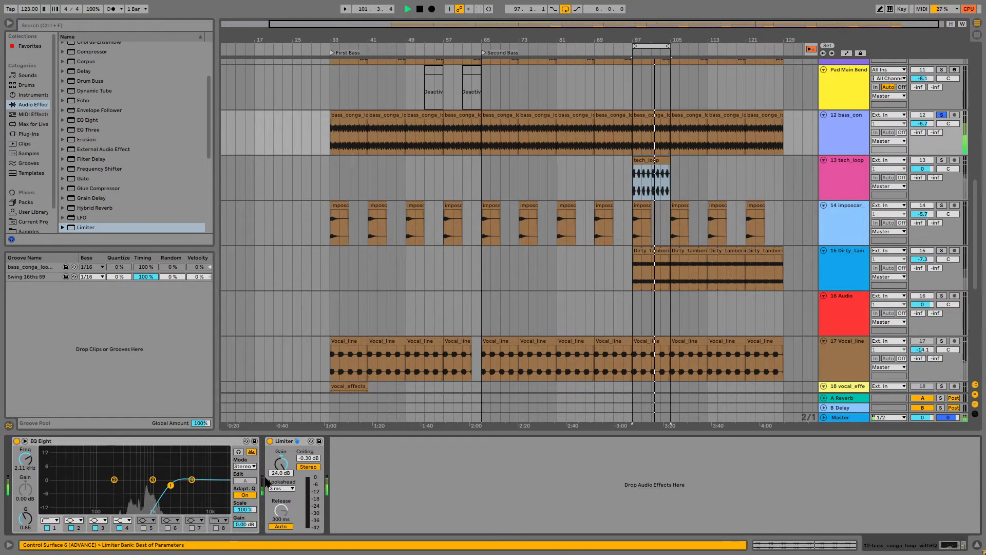
pyautogui.click(300, 442)
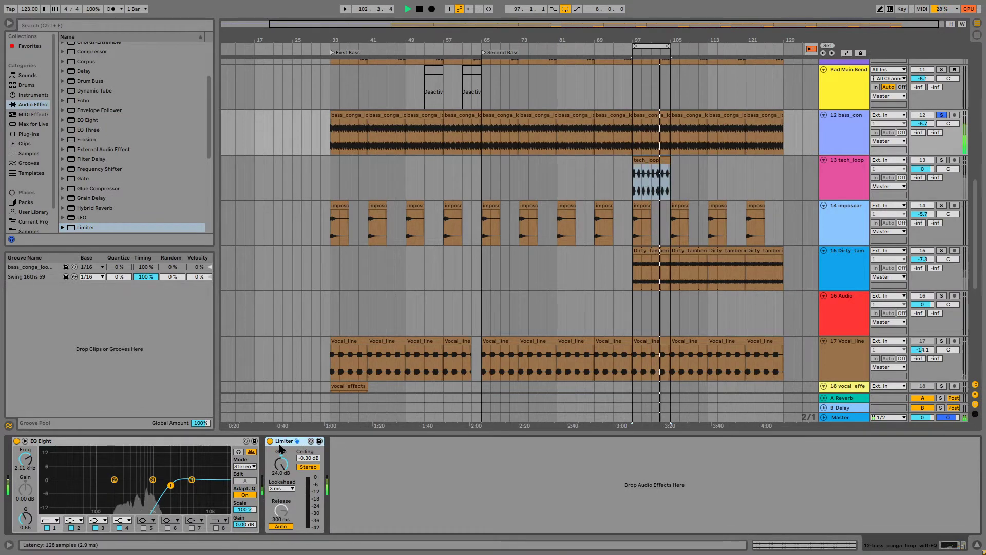
pyautogui.hotkey('ctrl', 'd')
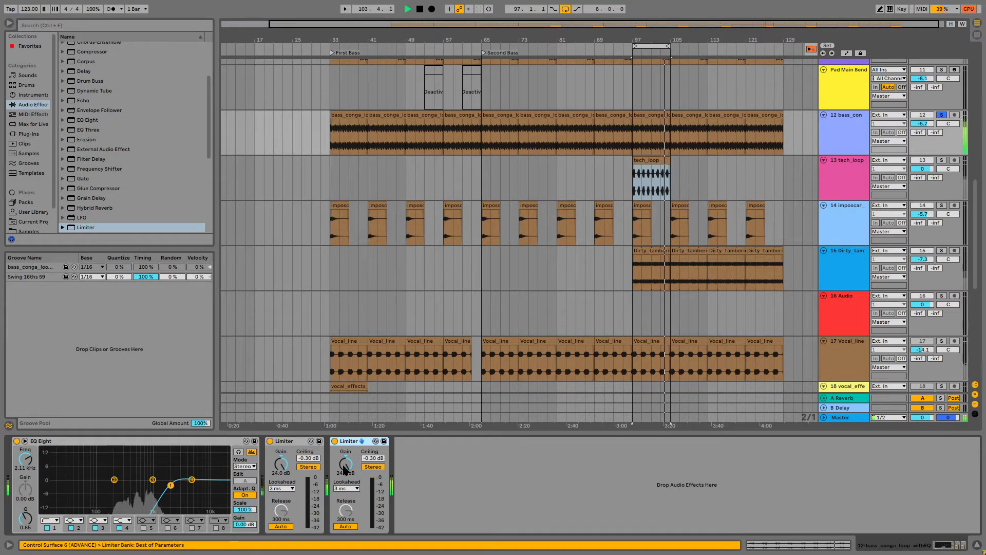
# - Set EQ Eight band 1 to 1.82 kHz with Q 0.11 and briefly unsolo the track to hear it in the mix
pyautogui.moveTo(170, 485); pyautogui.dragTo(167, 508)
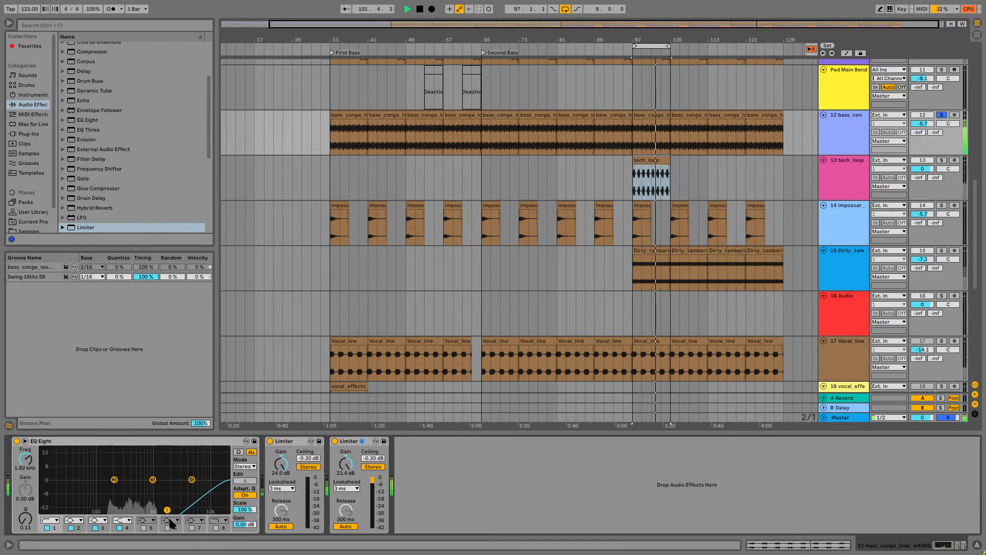
pyautogui.click(941, 115)
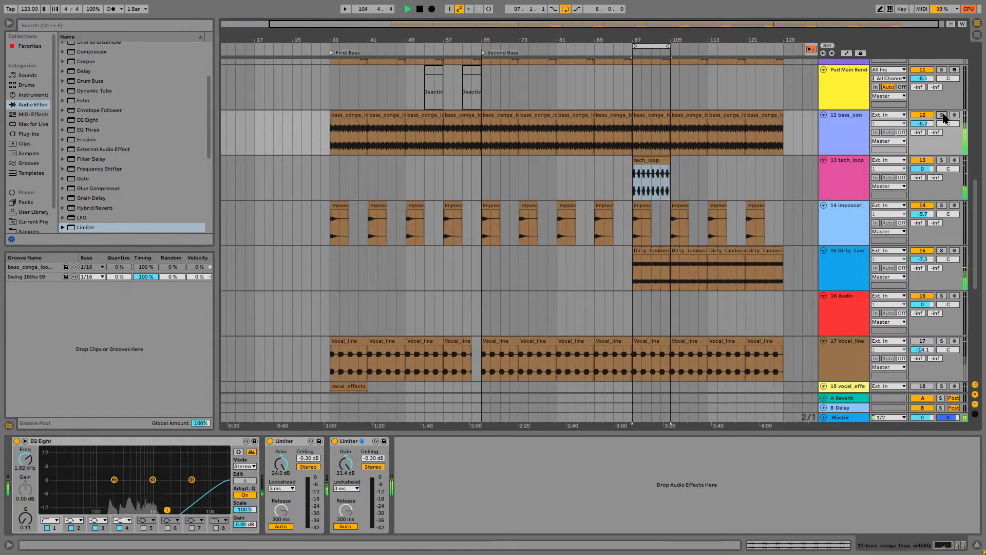
pyautogui.click(943, 115)
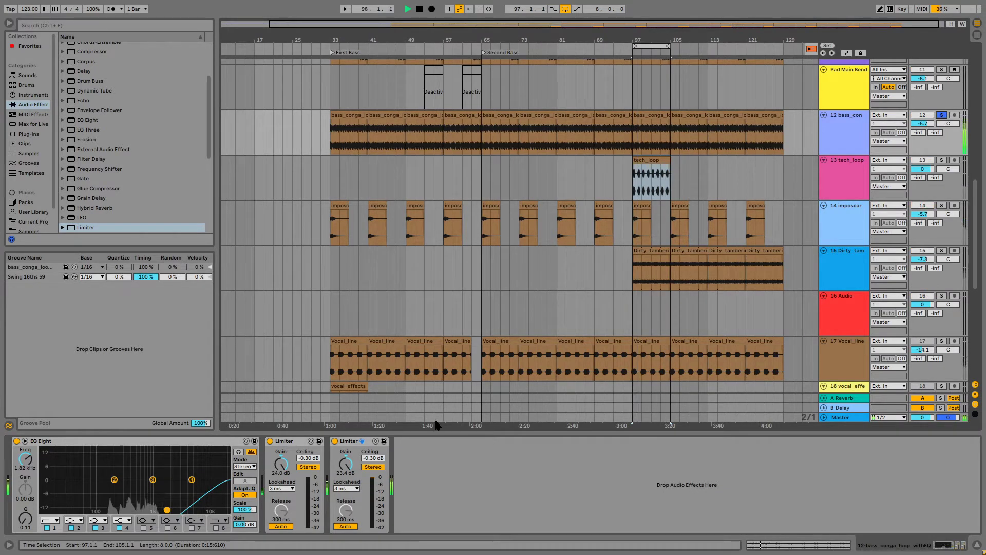
# - Add a Vocoder after the second Limiter on the bass_conga_loop track
pyautogui.scroll(-6, 114, 189)
pyautogui.click(87, 228)
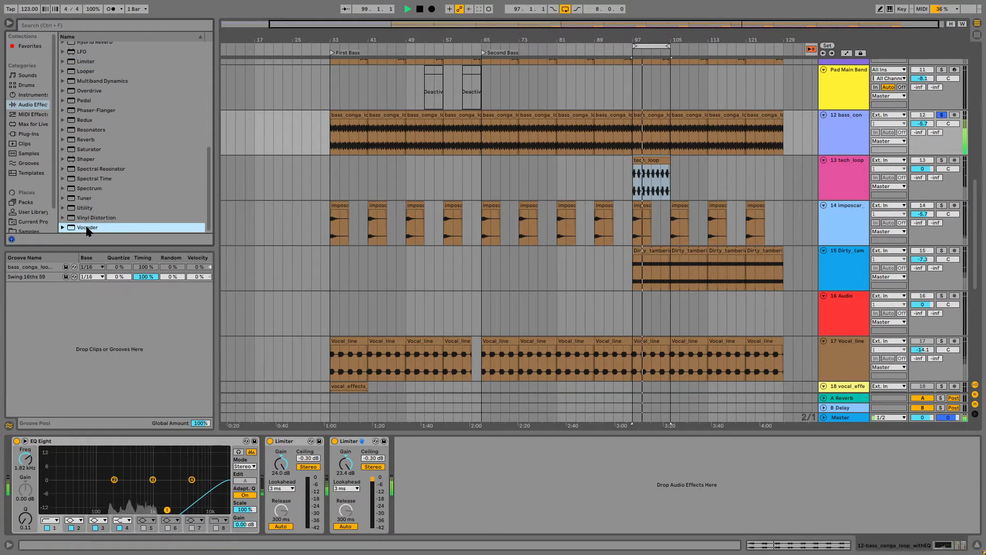
pyautogui.moveTo(87, 229); pyautogui.dragTo(422, 457)
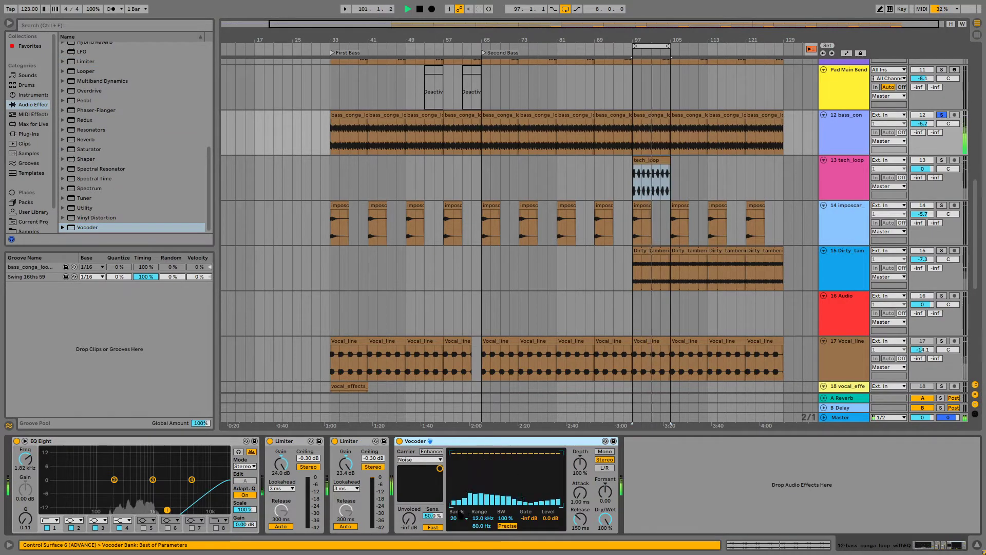
# - Group the Vocoder into an Audio Effect Rack, show its chain list and create a second, empty chain
pyautogui.rightClick(449, 440)
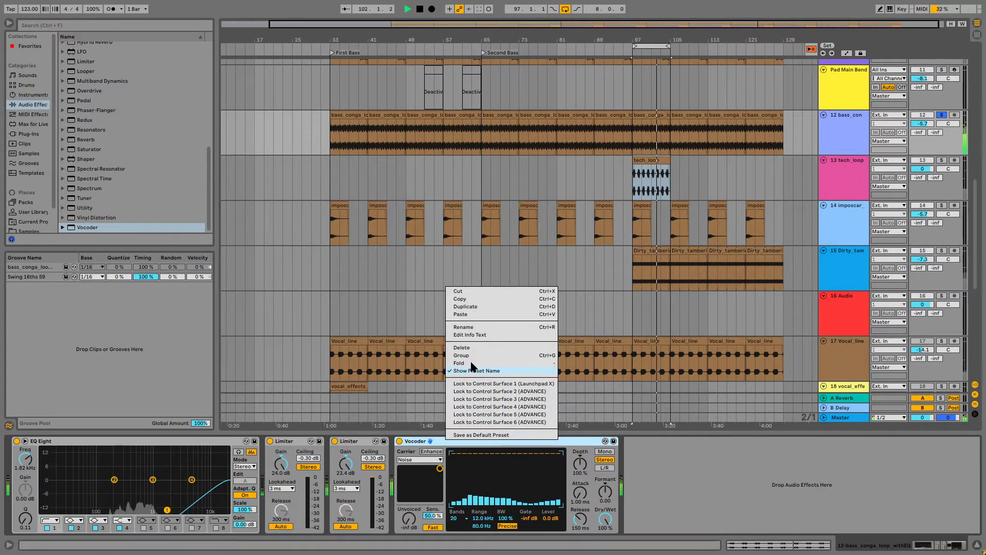
pyautogui.click(462, 355)
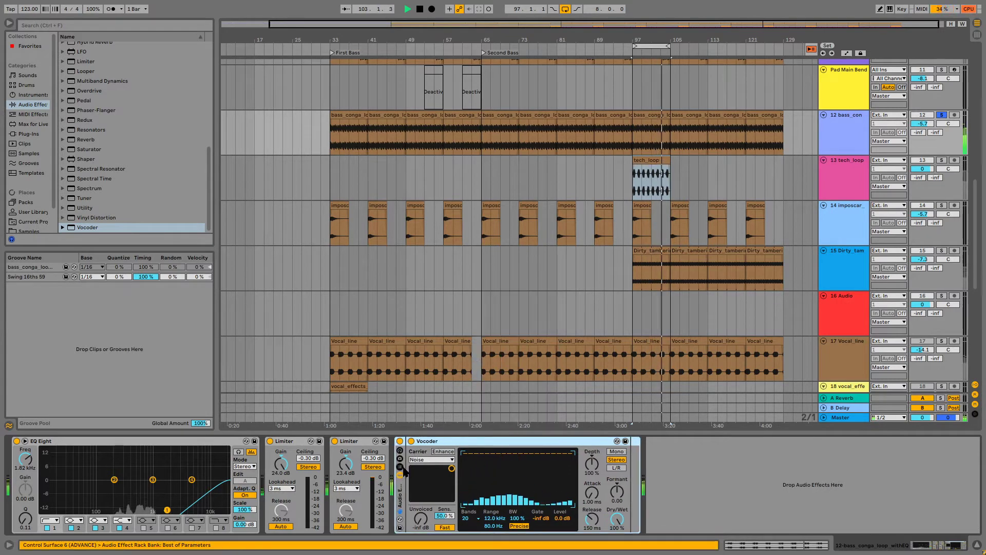
pyautogui.click(399, 475)
pyautogui.rightClick(450, 501)
pyautogui.click(471, 505)
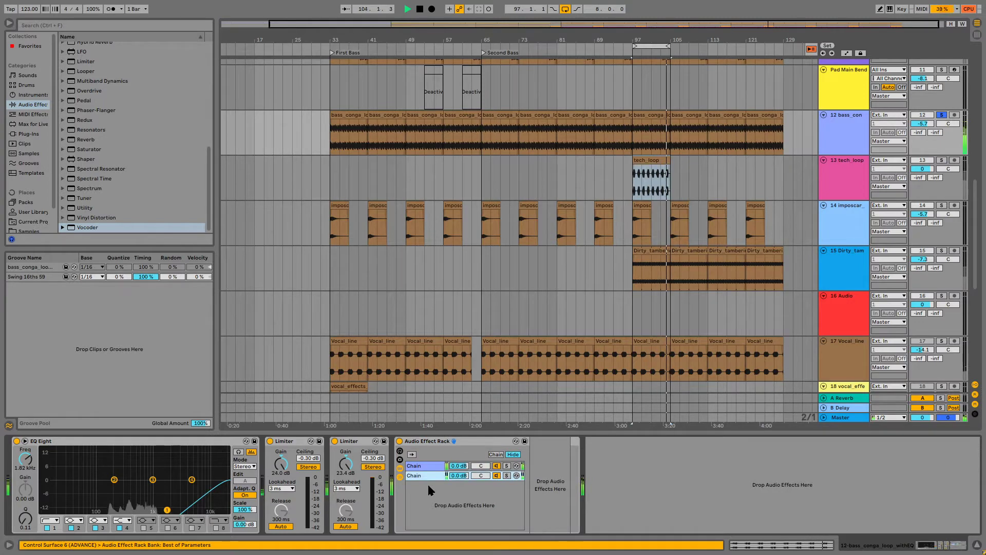
# - Select the rack's first chain and set its Vocoder to 8 bands after trying 40
pyautogui.click(427, 466)
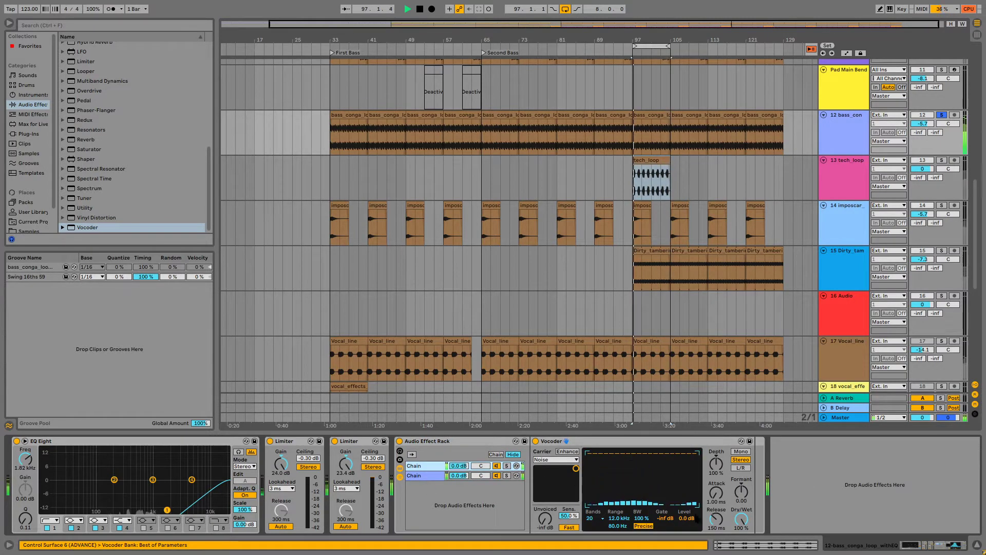
pyautogui.click(598, 517)
pyautogui.click(596, 510)
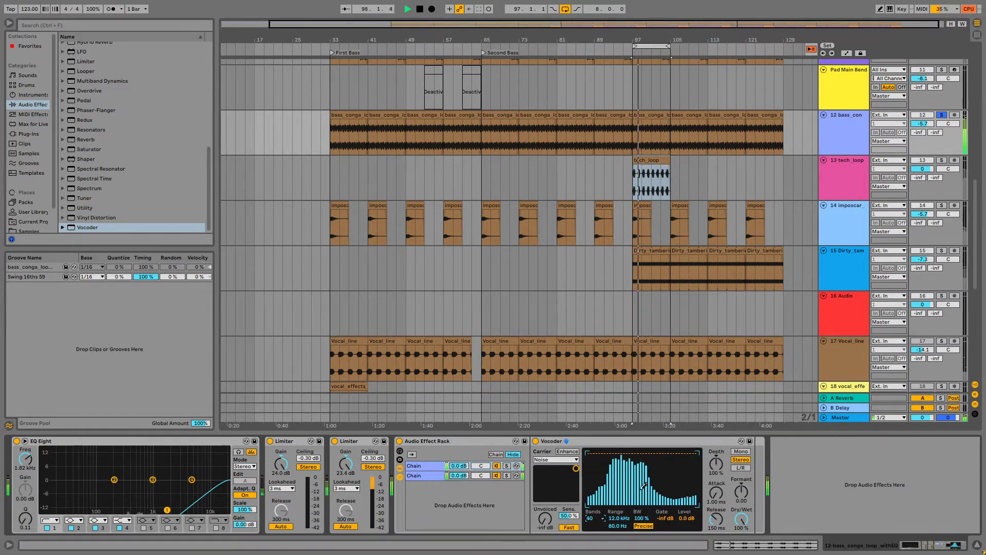
pyautogui.click(589, 518)
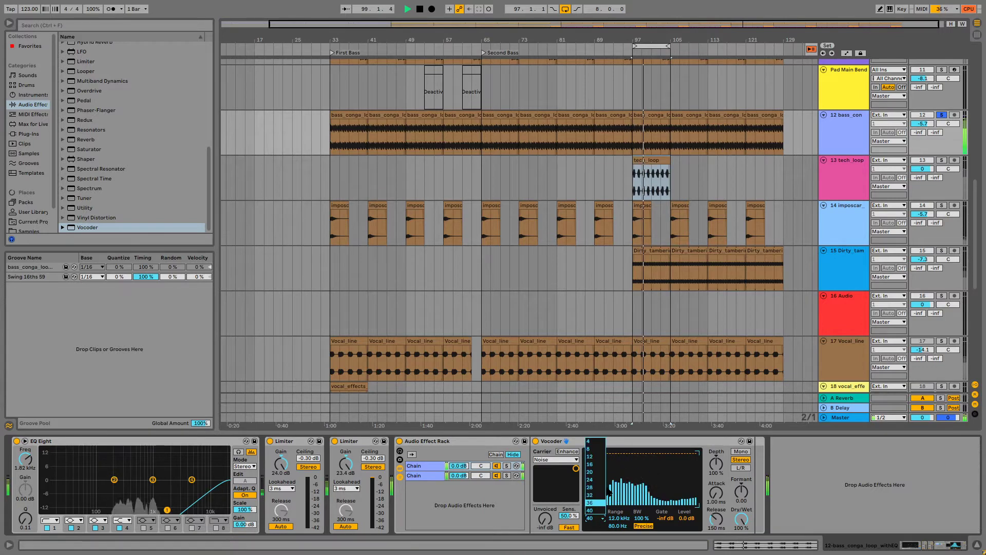
pyautogui.click(591, 452)
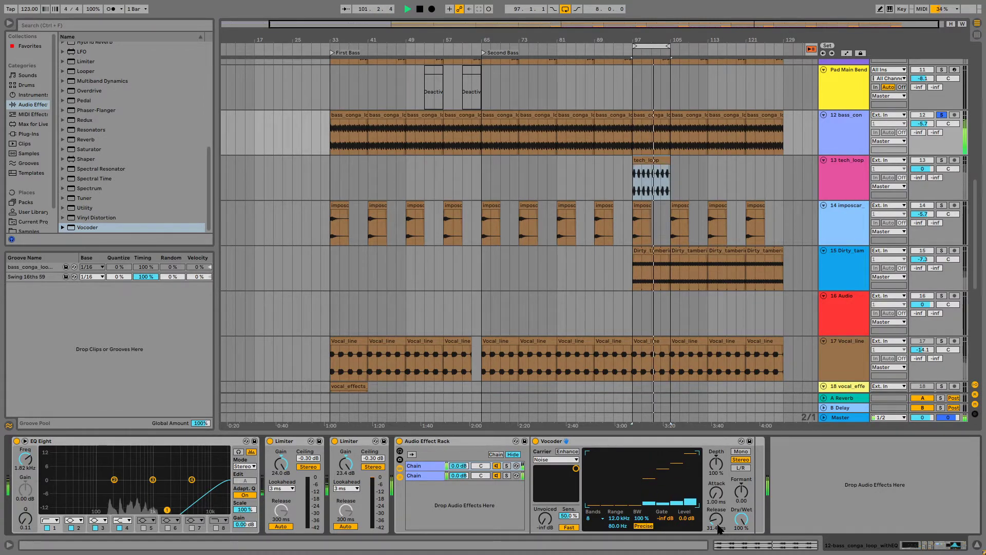
# - Set the Vocoder's release to 46.0 ms and formant to 8.00, and unsolo the bass_conga_loop track
pyautogui.moveTo(717, 527); pyautogui.dragTo(718, 509)
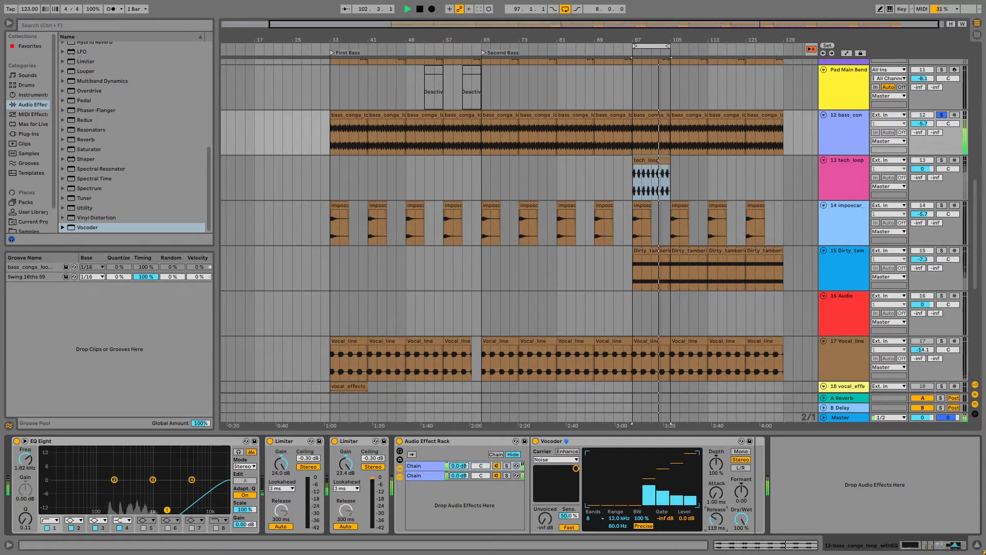
pyautogui.moveTo(743, 492); pyautogui.dragTo(716, 529)
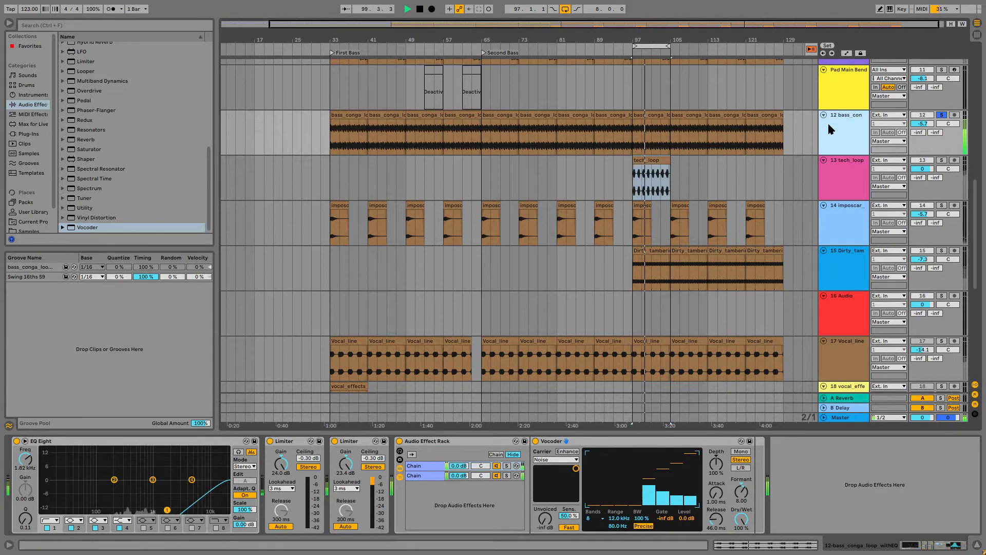
pyautogui.click(943, 115)
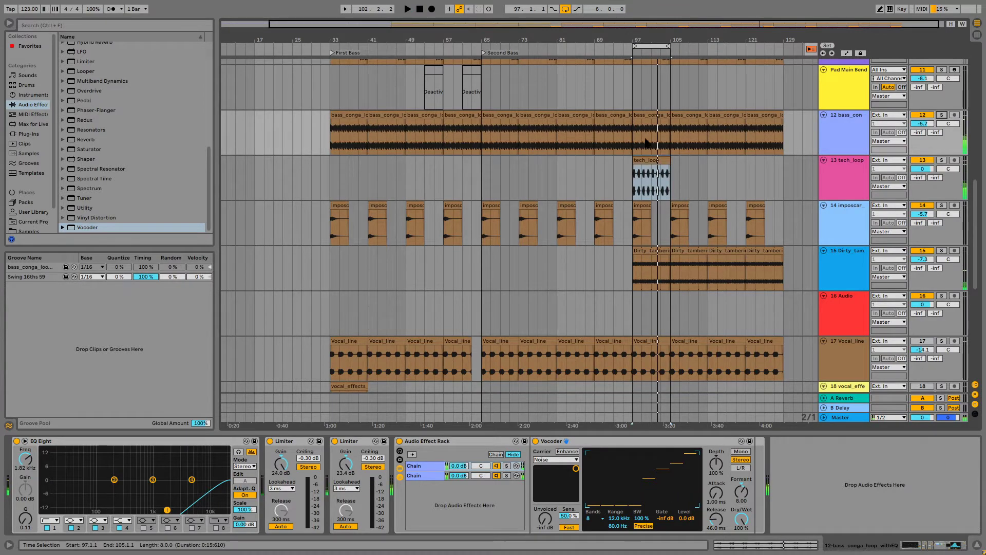
# - Zoom in on the tech_loop clip at bar 97 and solo its track
pyautogui.click(665, 183)
pyautogui.press('z')
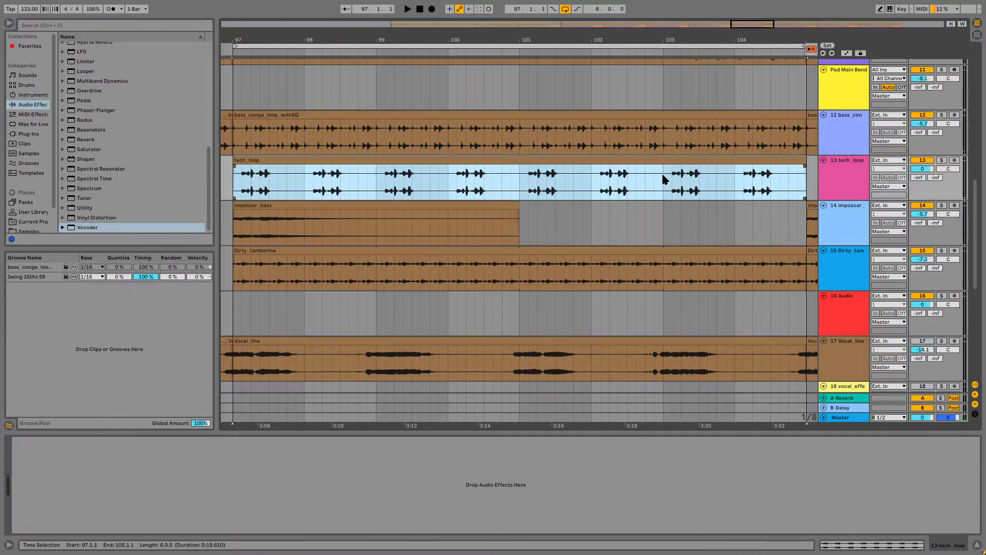
pyautogui.click(941, 160)
# - Solo the Percussion stems track in Session View and audition whisper_hats, 909off and the bass_conga_loop clips
pyautogui.press('Tab')
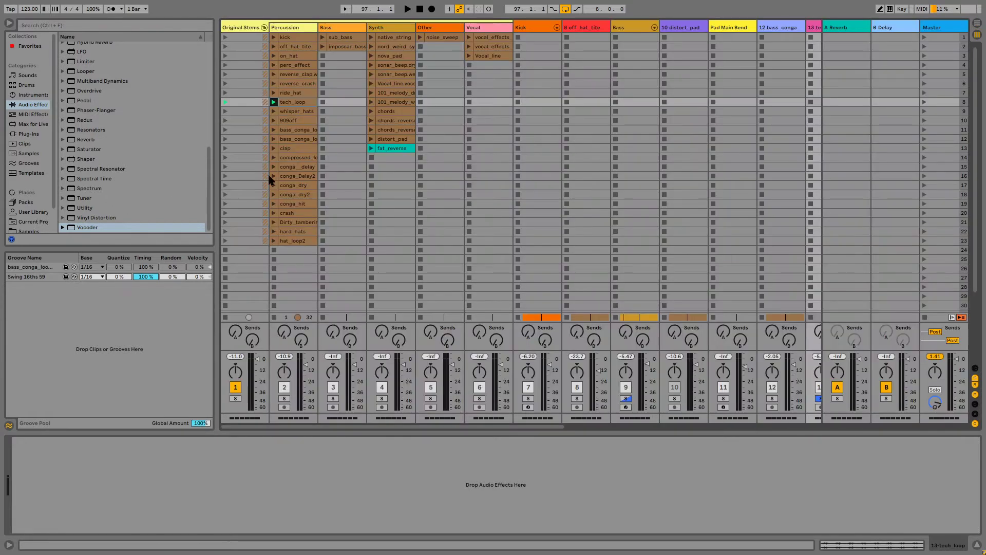
pyautogui.click(274, 111)
pyautogui.click(284, 399)
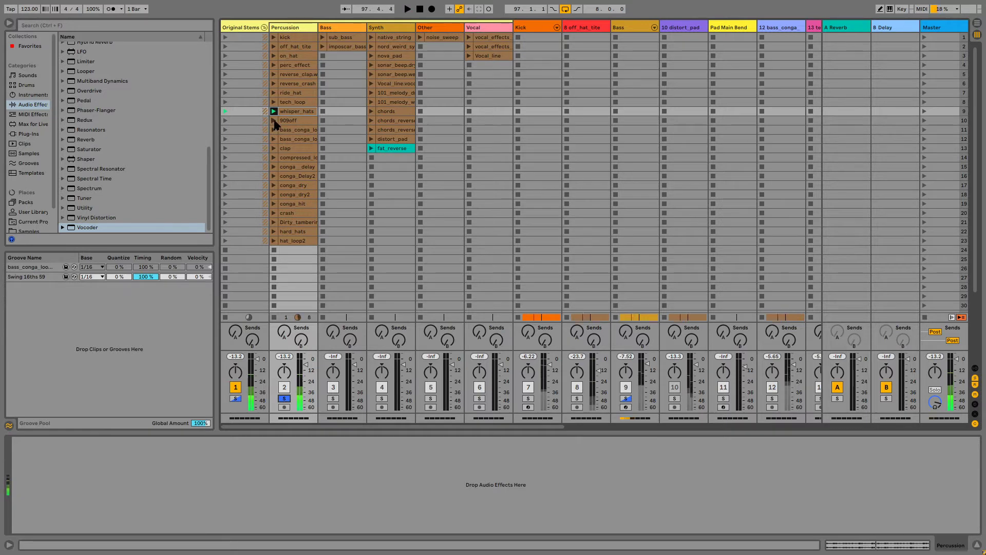
pyautogui.click(273, 120)
pyautogui.click(274, 130)
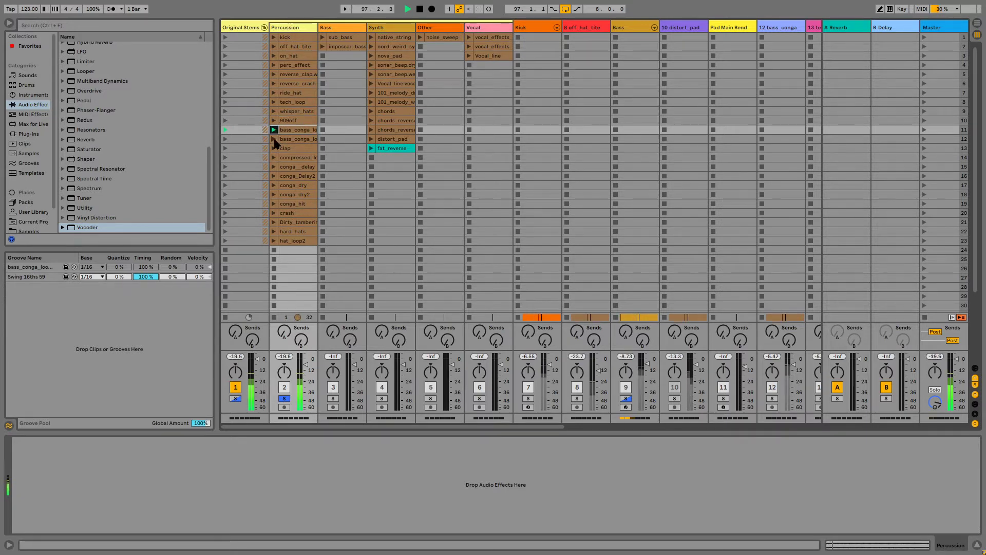
pyautogui.click(274, 140)
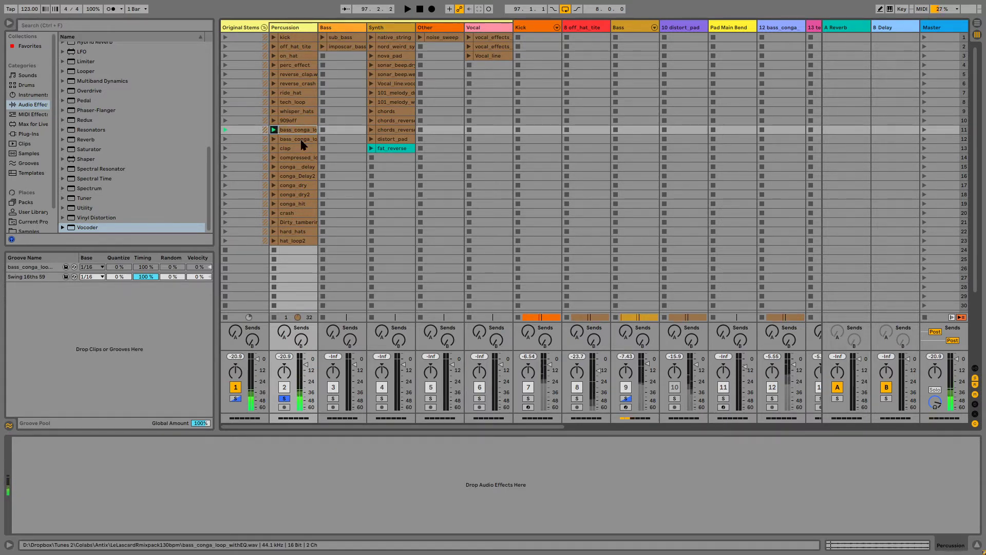
# - Insert an audio track below Pad Main Bend, paste bass_conga_loop_noEQ at bar 1 and extend it to bar 33
pyautogui.press('Tab')
pyautogui.moveTo(233, 24); pyautogui.dragTo(233, 2)
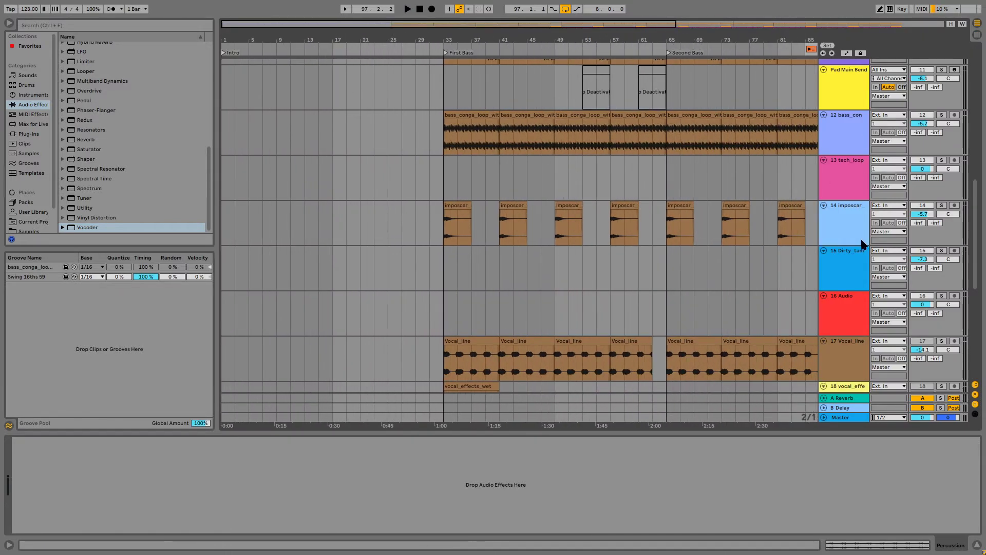
pyautogui.click(844, 125)
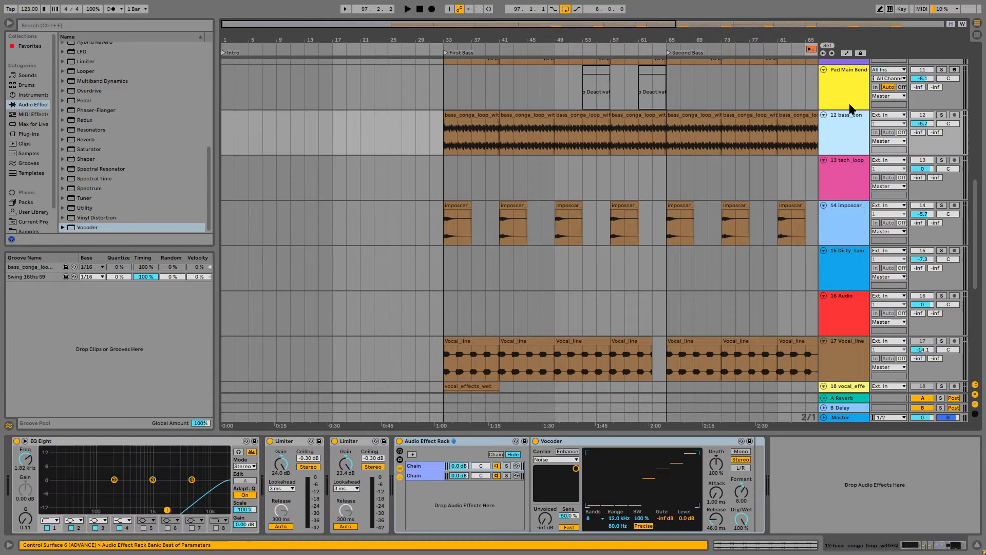
pyautogui.click(853, 72)
pyautogui.hotkey('ctrl', 't')
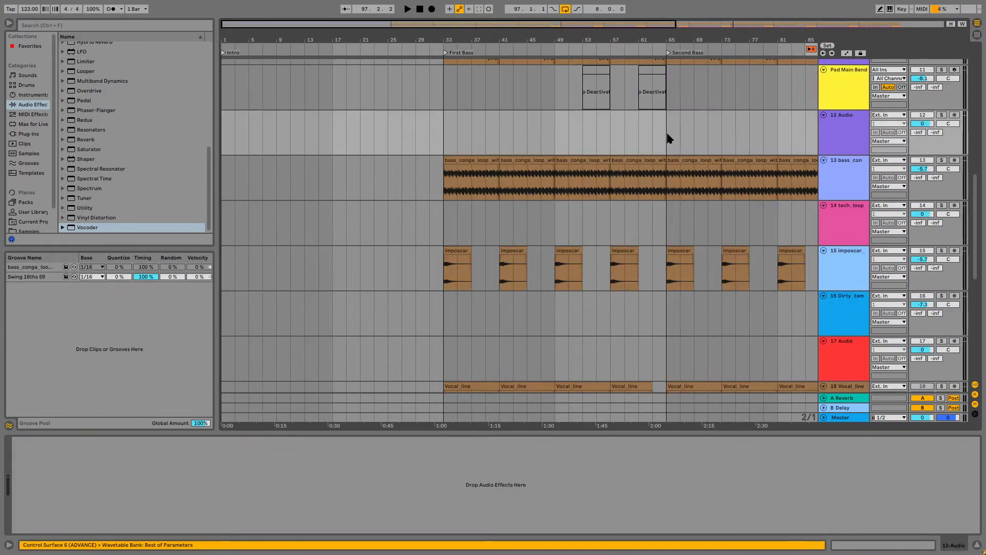
pyautogui.hotkey('ctrl', 'v')
pyautogui.moveTo(275, 126); pyautogui.dragTo(441, 135)
# - Play the intro from bar 1 to hear bass_conga_loop_noEQ together with the kick
pyautogui.scroll(10, 676, 260)
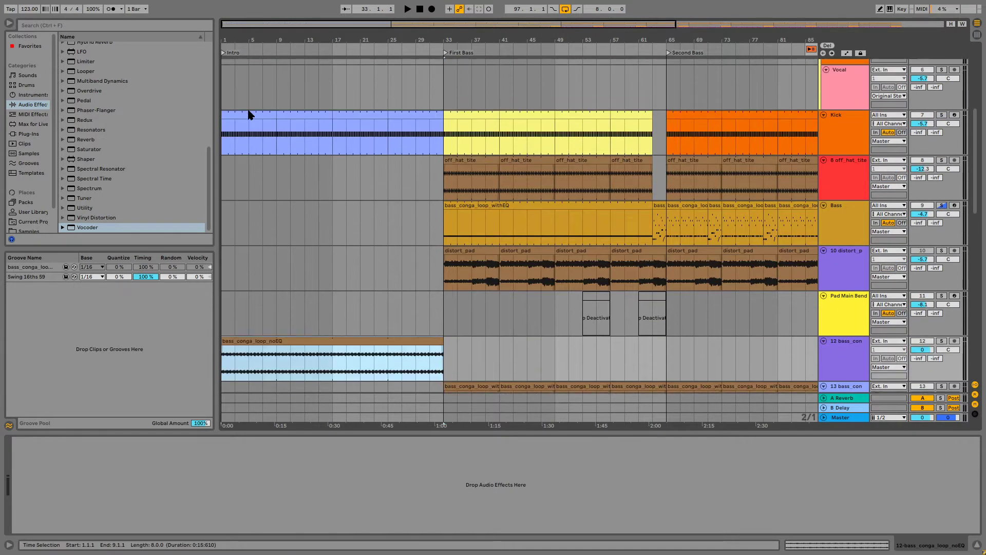
pyautogui.click(248, 114)
pyautogui.press('space')
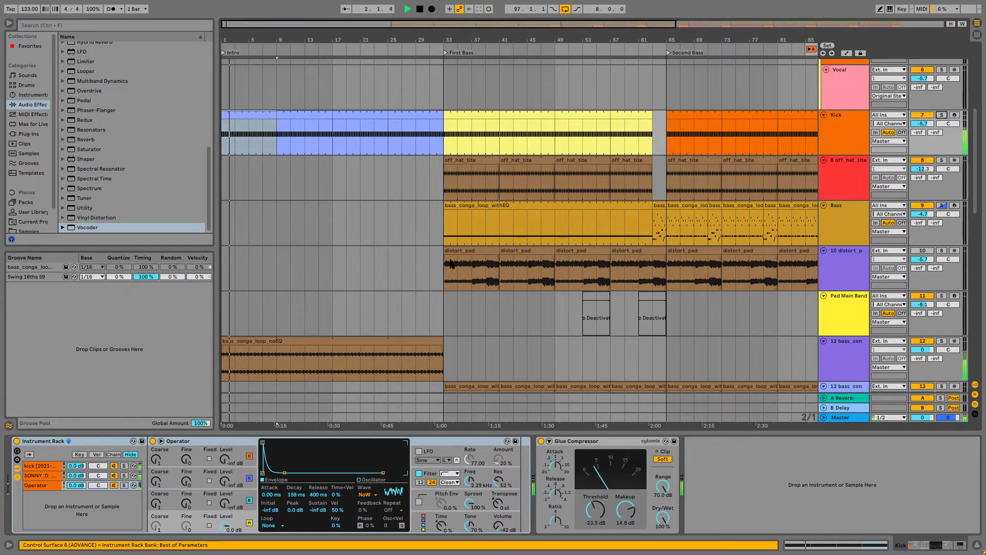
pyautogui.scroll(-3, 669, 302)
pyautogui.click(851, 275)
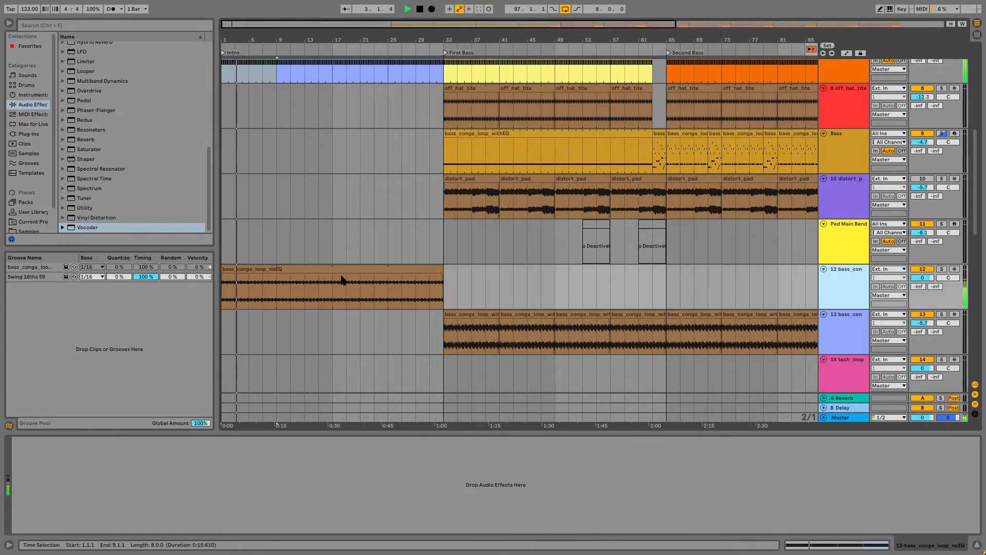
# - Turn off transient looping in the bass_conga_loop_noEQ clip and lower its transient envelope to about 65 while playing the intro
pyautogui.doubleClick(331, 269)
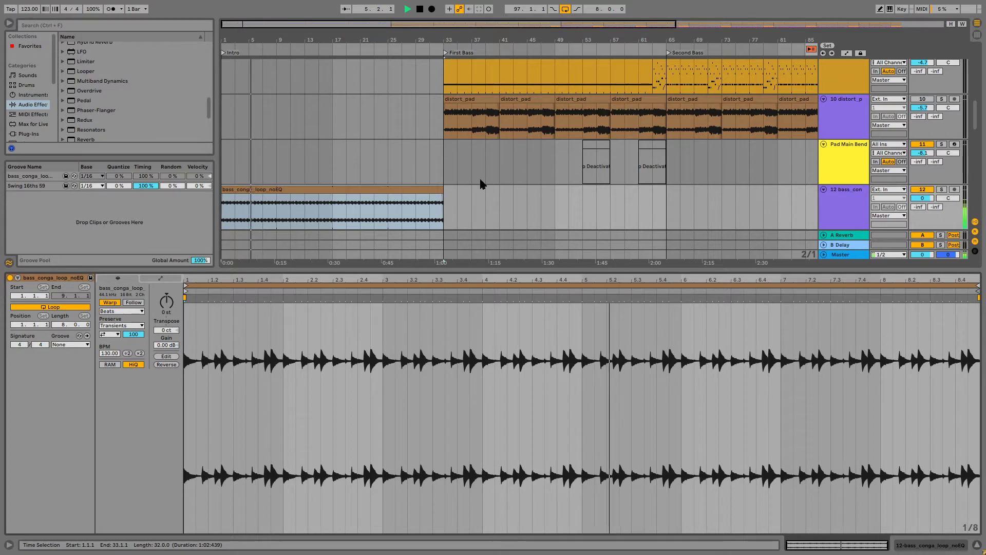
pyautogui.click(111, 335)
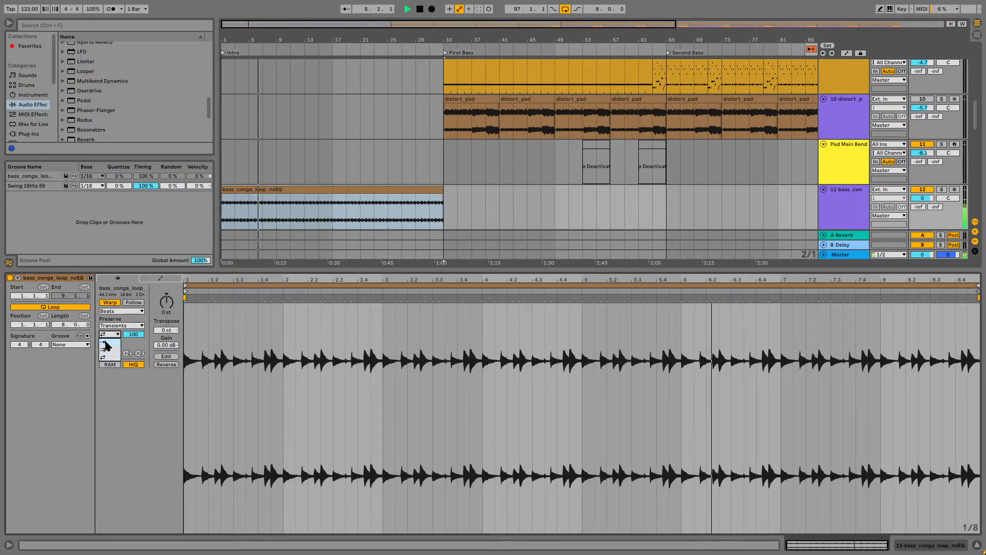
pyautogui.click(107, 343)
pyautogui.moveTo(134, 334); pyautogui.dragTo(134, 385)
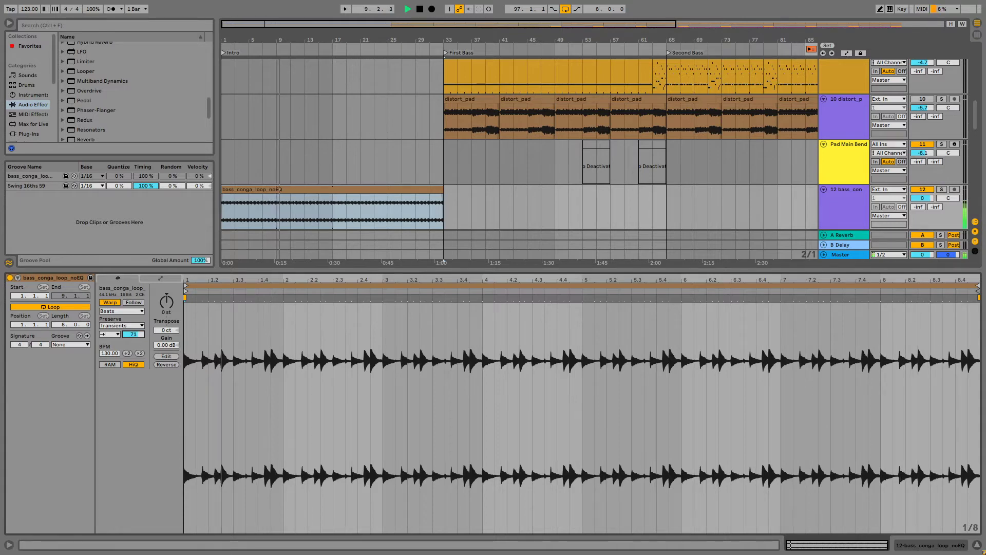
pyautogui.press('Tab')
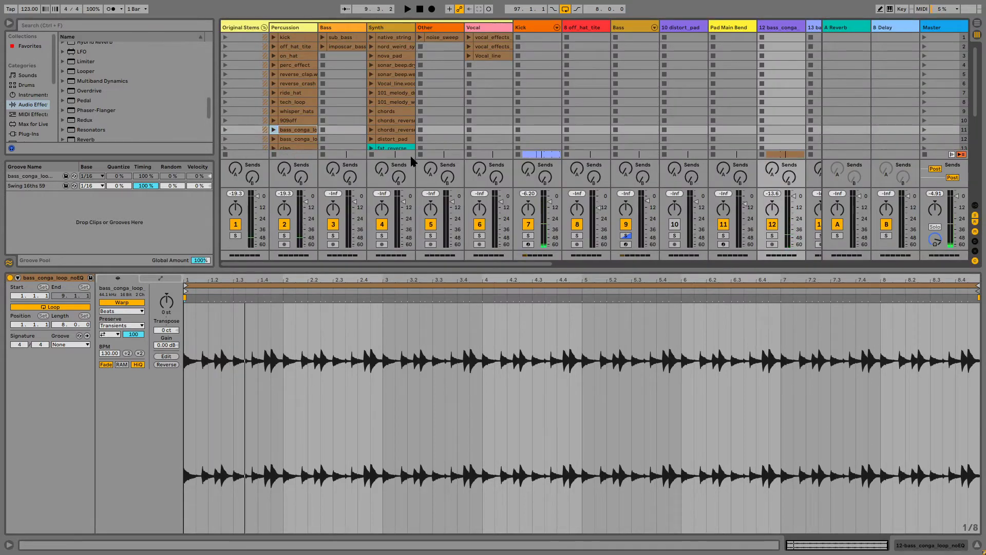
pyautogui.press('Tab')
pyautogui.press('space')
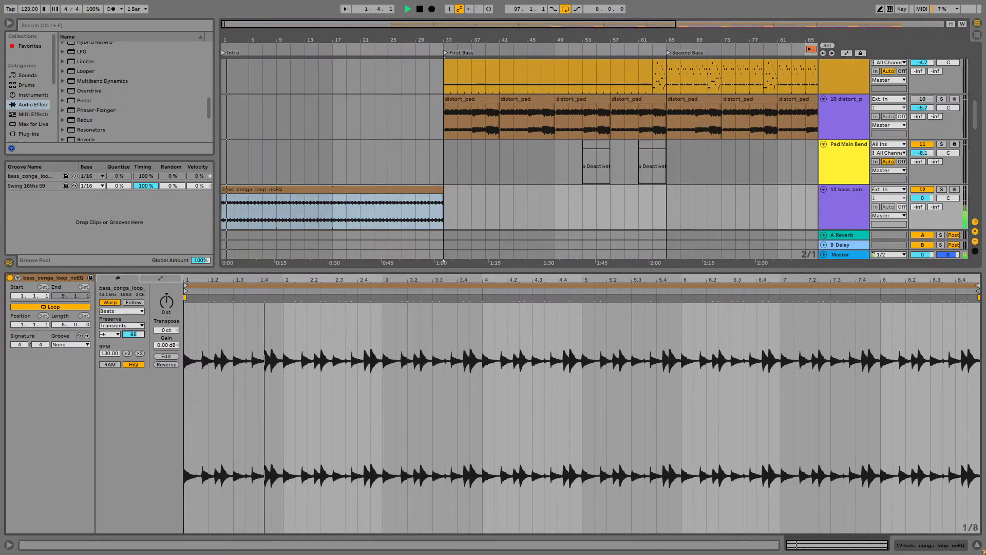
pyautogui.moveTo(137, 334); pyautogui.dragTo(137, 339)
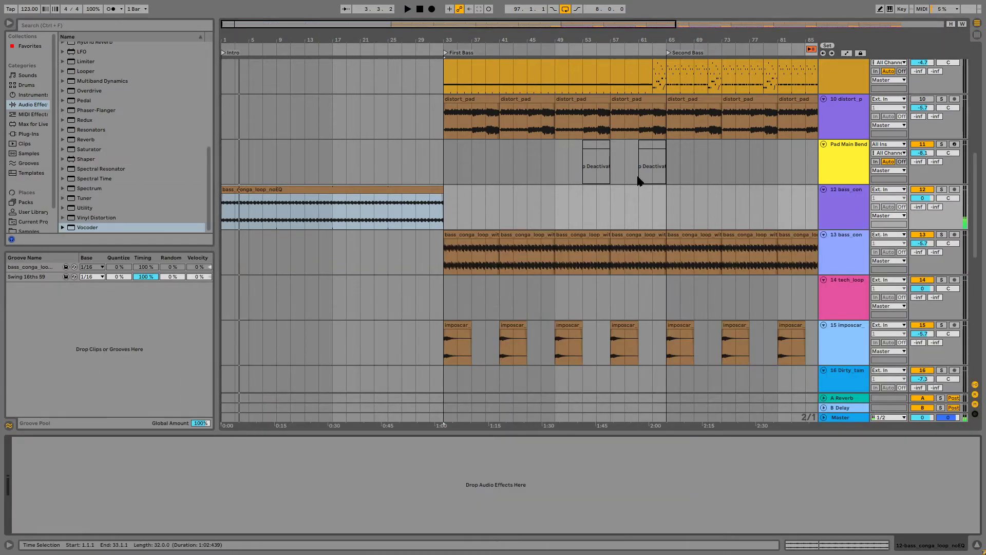
# - Add EQ Eight to the bass_conga_loop_noEQ track and make band 4 a low-pass at 186 Hz with Q 0.17
pyautogui.scroll(6, 110, 154)
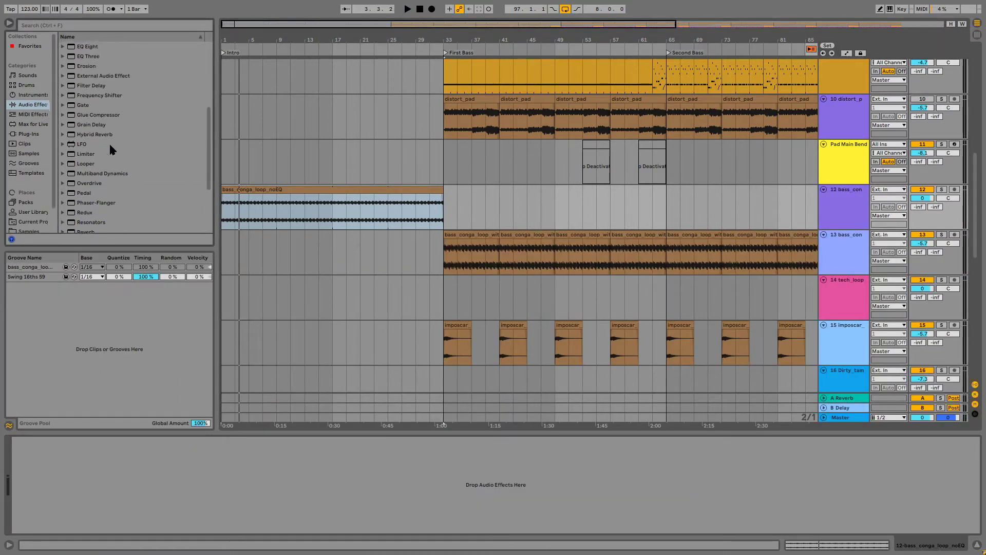
pyautogui.moveTo(87, 118); pyautogui.dragTo(219, 469)
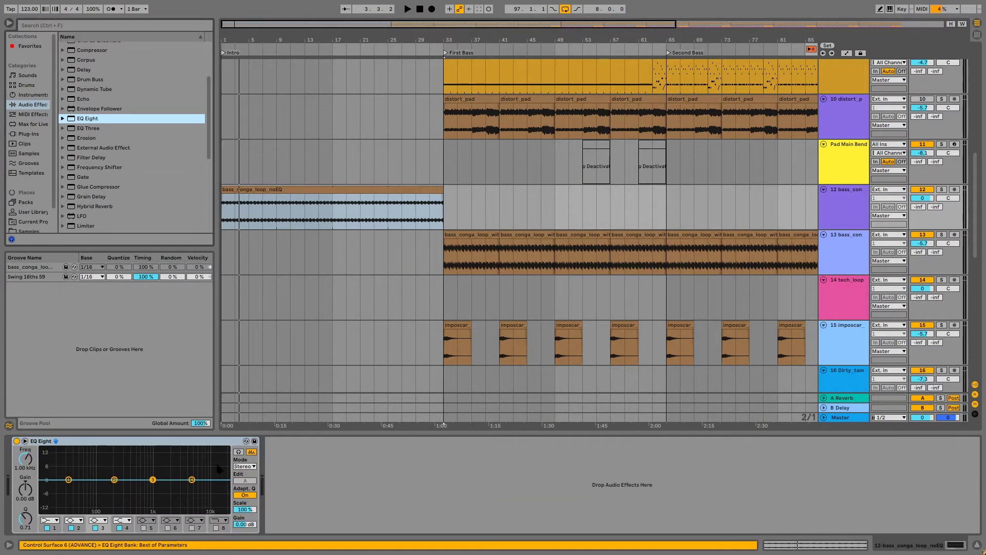
pyautogui.press('space')
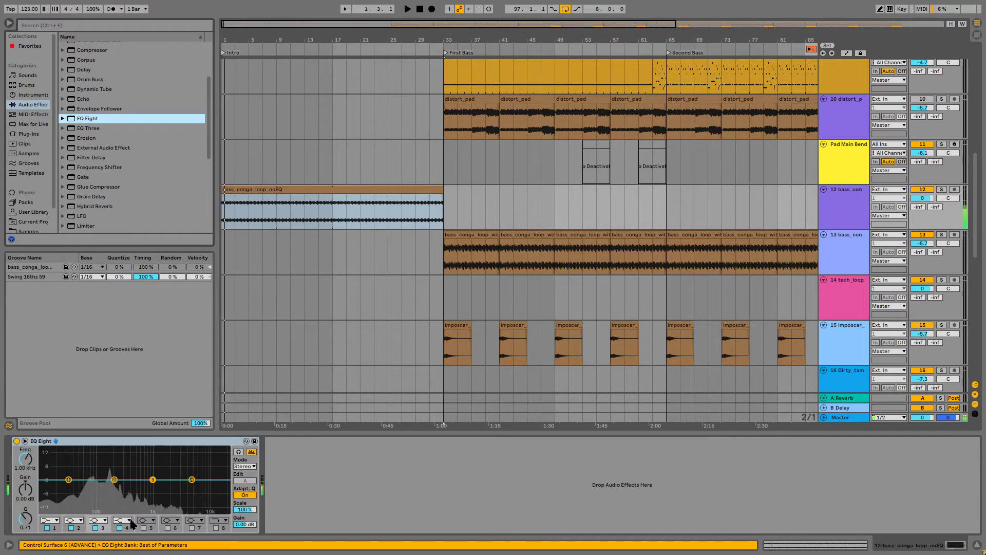
pyautogui.click(129, 520)
pyautogui.click(125, 512)
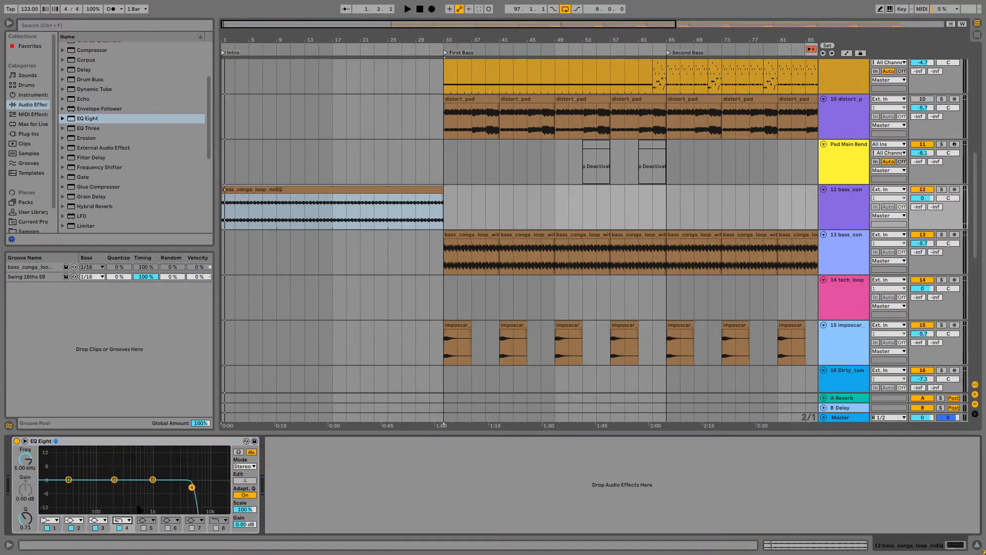
pyautogui.moveTo(192, 479); pyautogui.dragTo(111, 503)
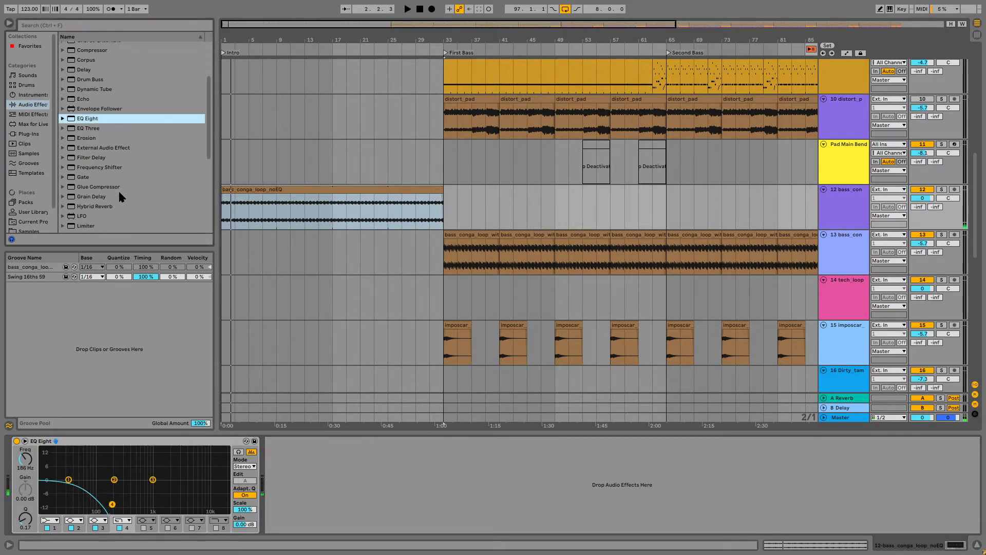
# - Add a Limiter after EQ Eight, raise its gain to 23.6 dB and play the intro
pyautogui.scroll(-5, 102, 170)
pyautogui.doubleClick(94, 174)
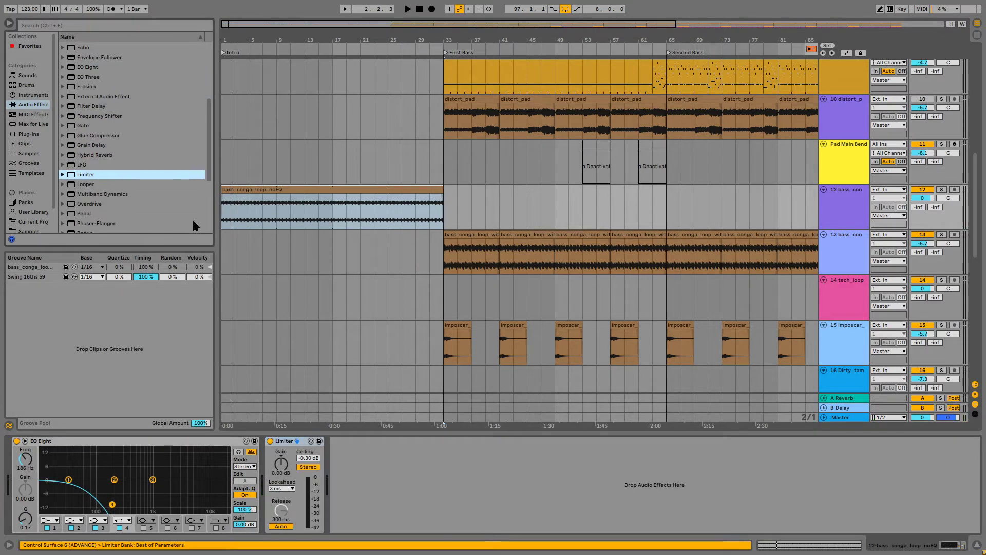
pyautogui.moveTo(281, 465); pyautogui.dragTo(282, 410)
pyautogui.press('space')
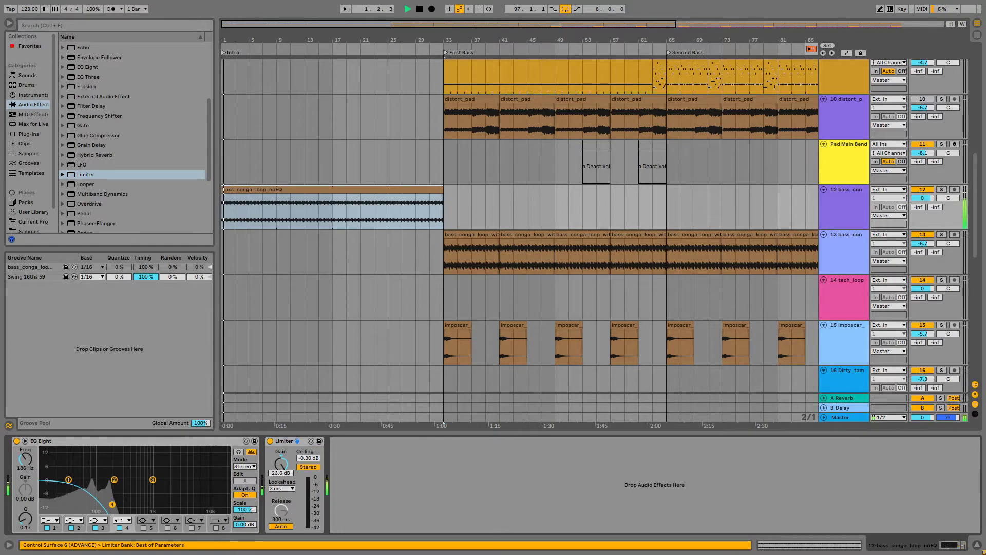
# - Set the Limiter's gain to 7.40 dB and open EQ Eight's band 4 low-pass to 22.0 kHz with Q 0.14
pyautogui.moveTo(281, 466); pyautogui.dragTo(281, 470)
pyautogui.moveTo(112, 507); pyautogui.dragTo(153, 503)
pyautogui.moveTo(281, 466); pyautogui.dragTo(281, 467)
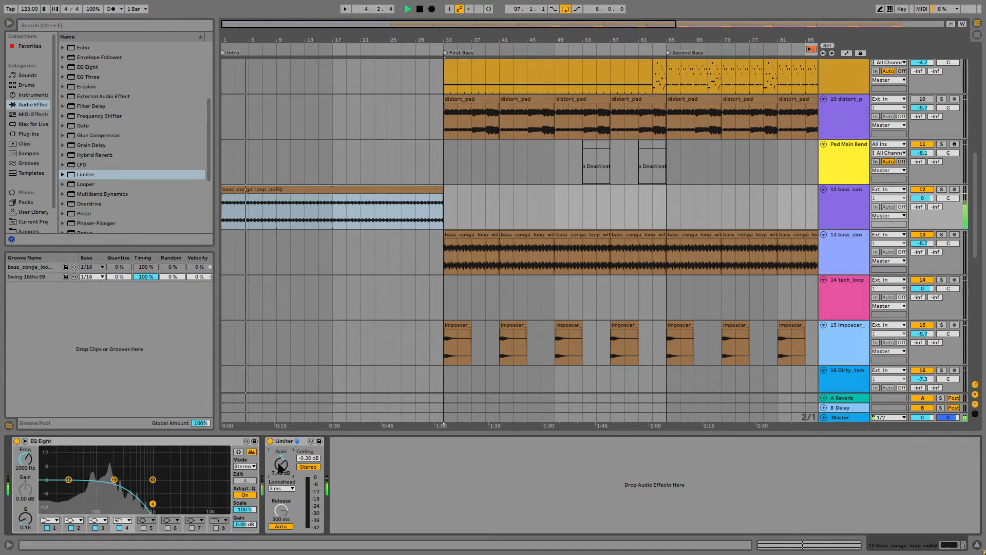
pyautogui.moveTo(157, 510); pyautogui.dragTo(227, 507)
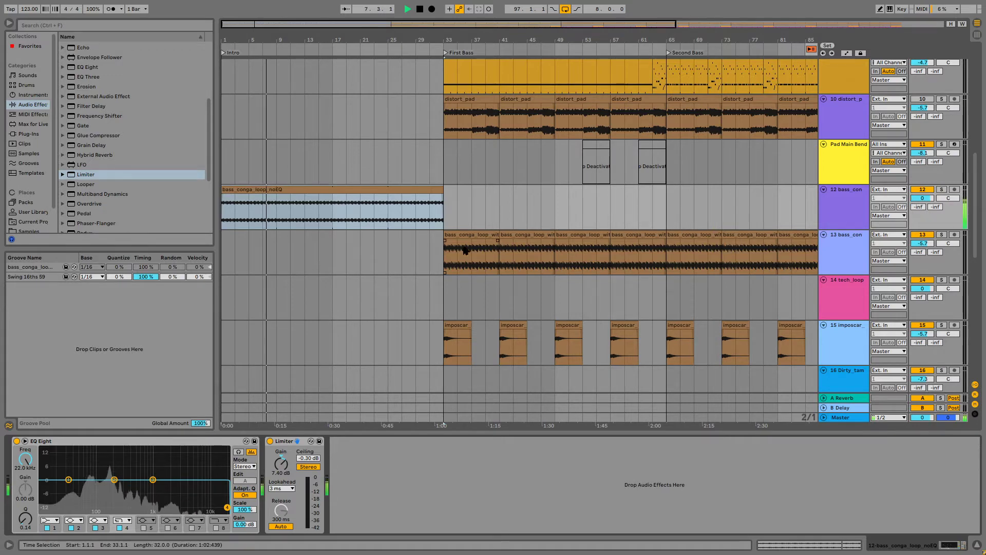
# - Stop playback, view the bass_conga_loop_withEQ track's effect chain and reselect the bass_conga_loop_noEQ clip
pyautogui.click(463, 266)
pyautogui.press('space')
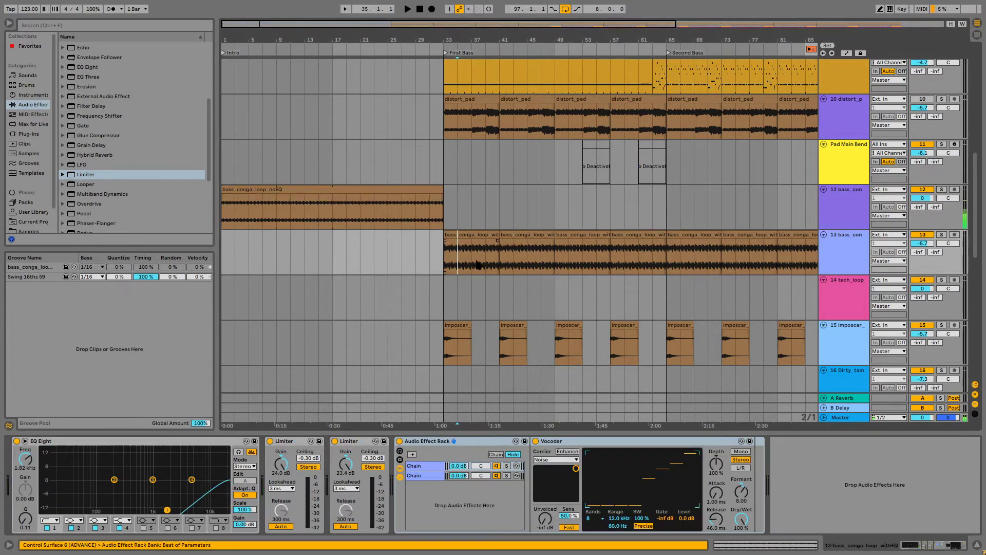
pyautogui.click(300, 188)
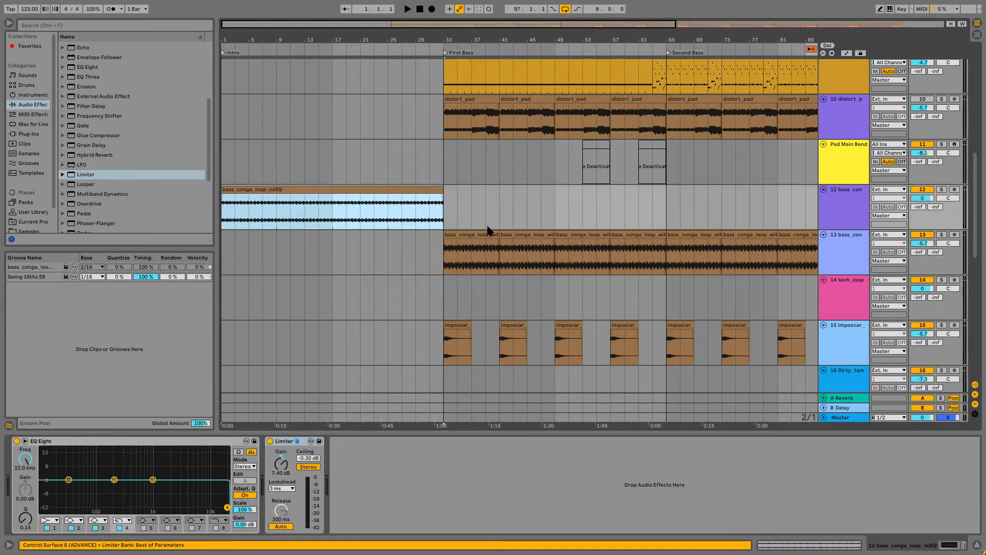
# - View the bass_conga_loop_withEQ track's effect chain, and place the insert marker at bar 97 on the tech_loop track
pyautogui.click(477, 232)
pyautogui.hscroll(4, 468, 221)
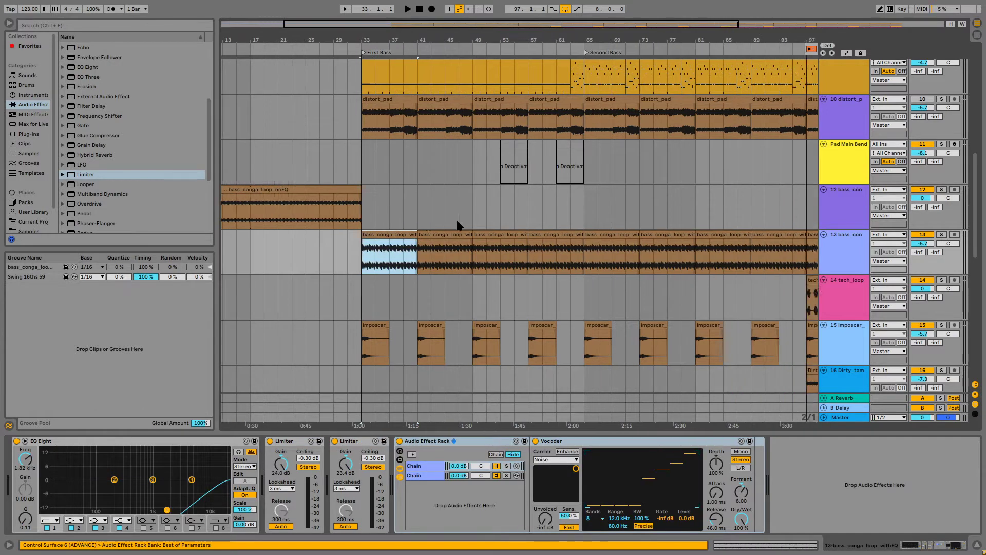
pyautogui.hscroll(6, 577, 277)
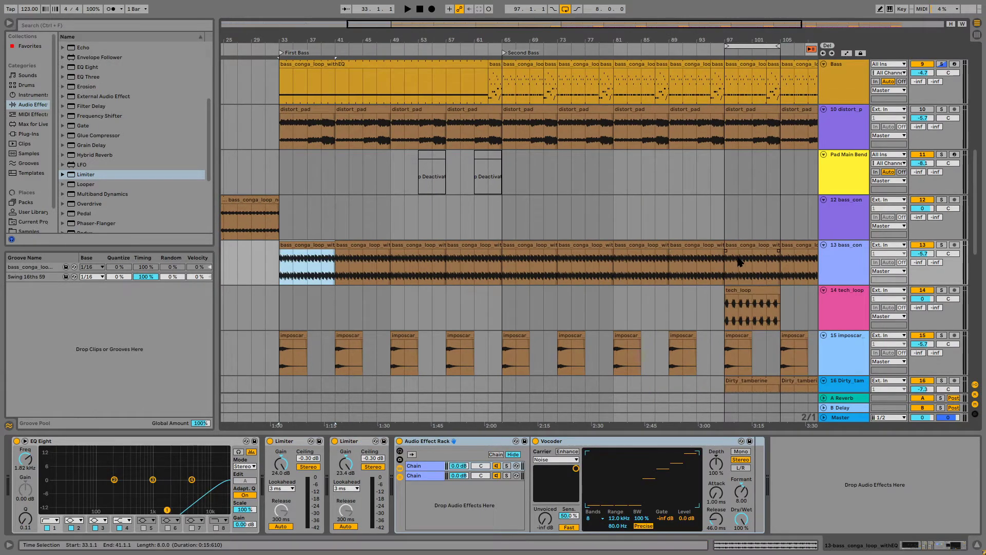
pyautogui.hscroll(-2, 703, 269)
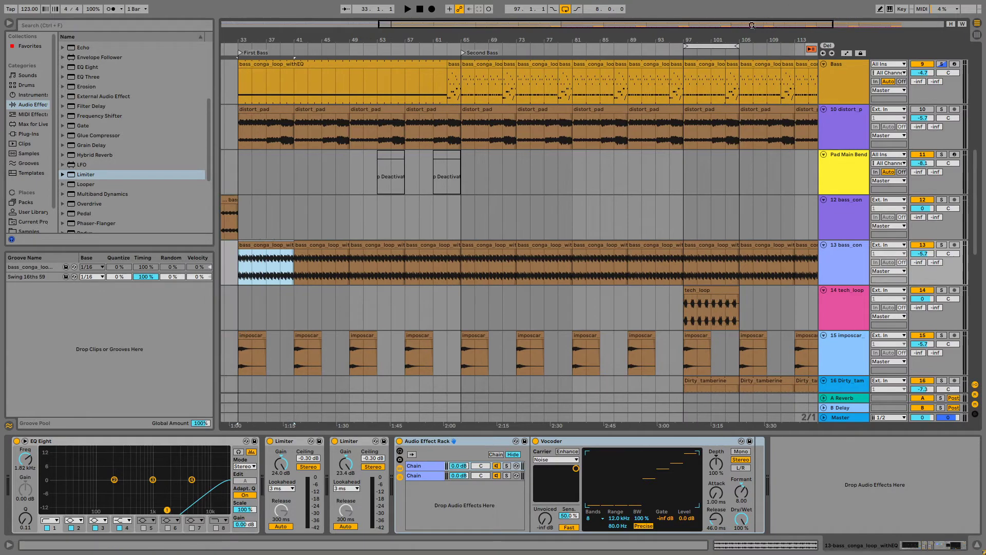
pyautogui.moveTo(647, 40); pyautogui.dragTo(559, 321)
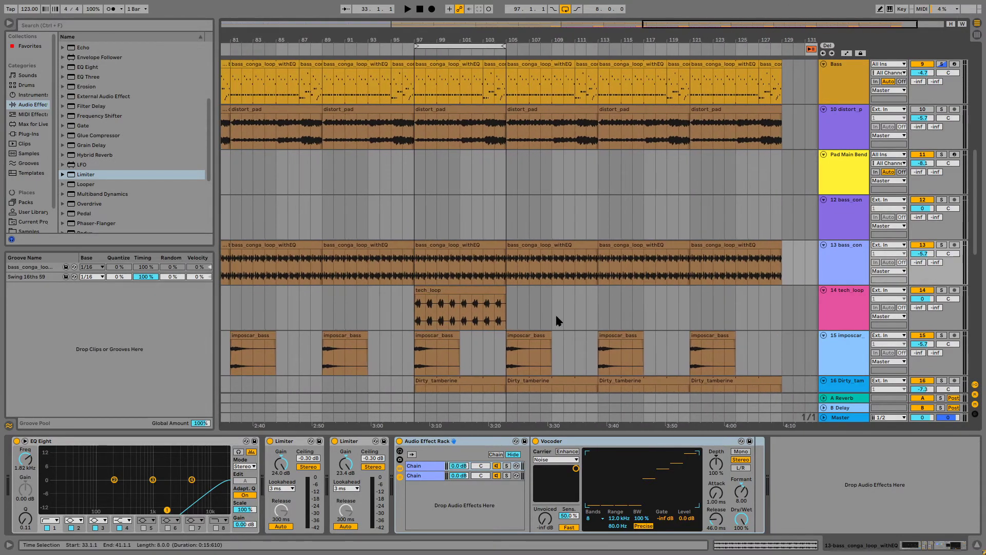
pyautogui.click(411, 308)
# - Solo the Percussion track in Session view, audition and copy its compressed_loop clip, and return to the Arrangement
pyautogui.press('Tab')
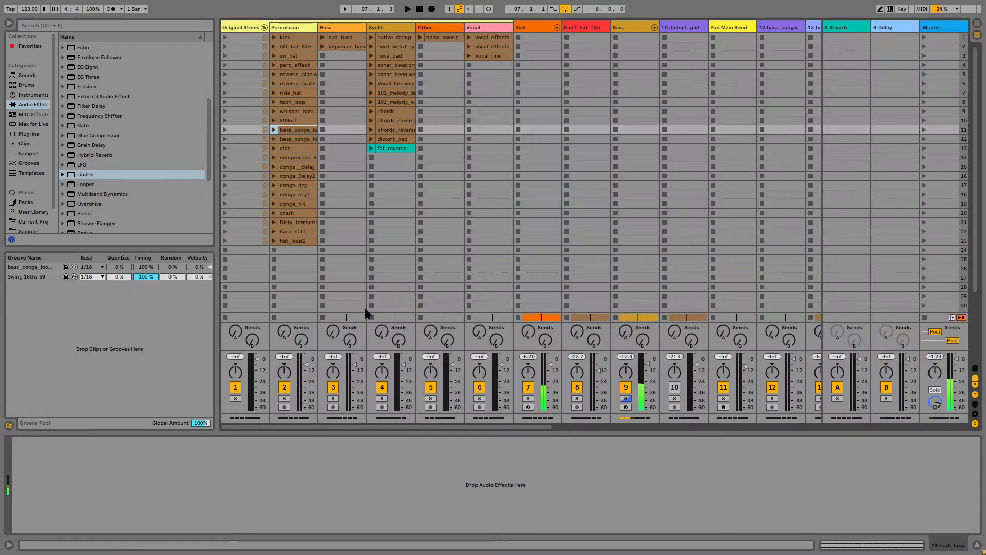
pyautogui.click(284, 399)
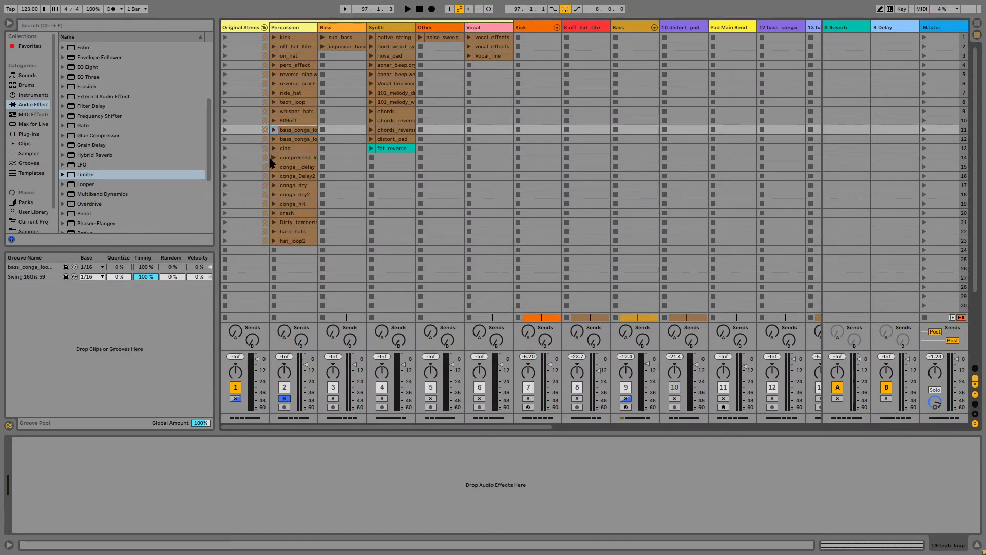
pyautogui.click(273, 157)
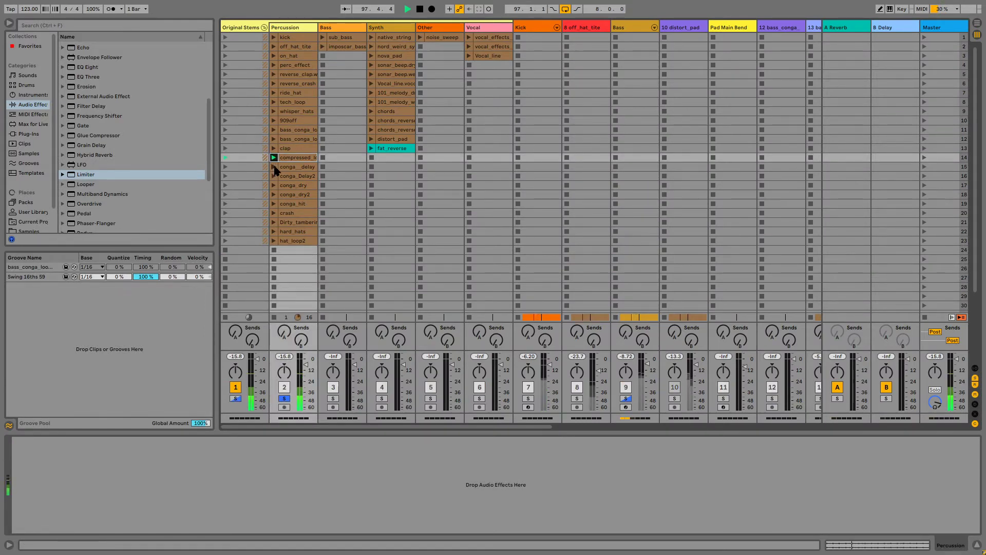
pyautogui.press('space')
pyautogui.press('Tab')
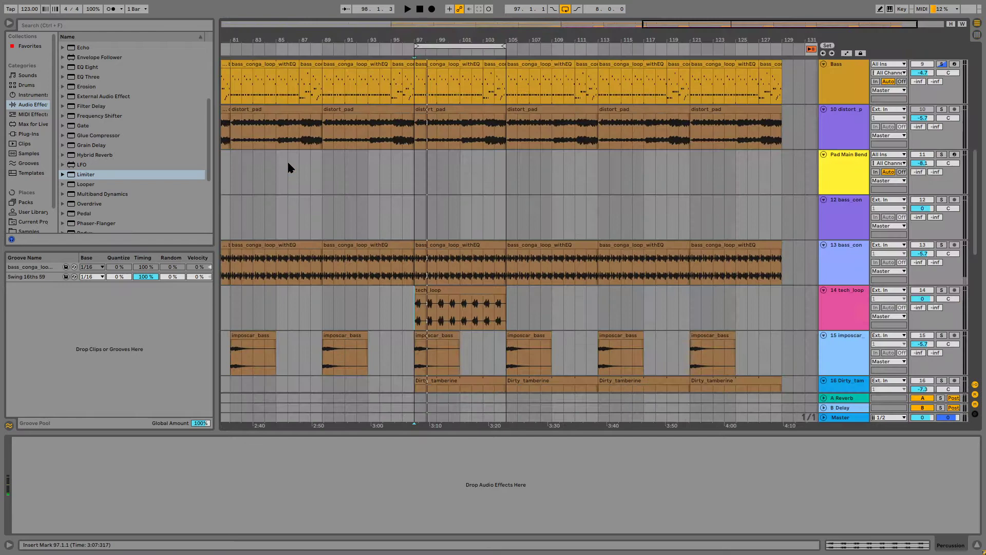
# - Insert an audio track below bass_conga_loop_noEQ and paste the compressed_loop clip onto it at bar 1
pyautogui.click(228, 25)
pyautogui.click(855, 206)
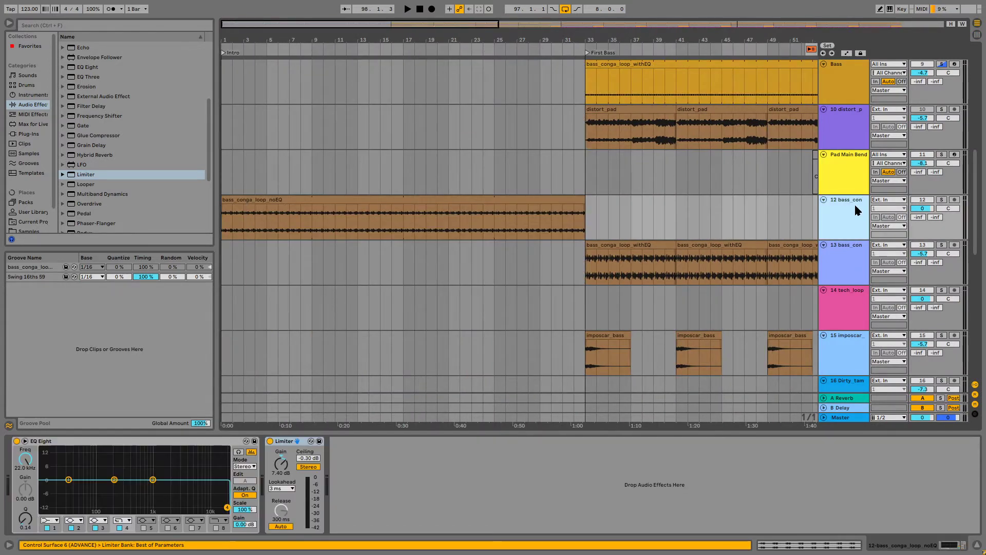
pyautogui.hotkey('ctrl', 't')
pyautogui.hotkey('ctrl', 'v')
# - Play the intro and extend the compressed_loop clip until it ends at bar 33, where First Bass begins
pyautogui.press('space')
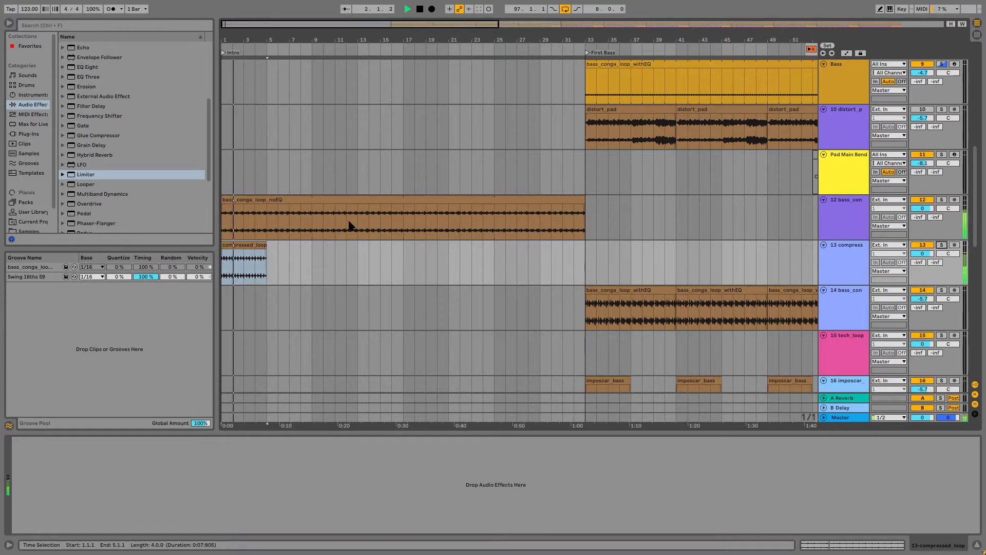
pyautogui.moveTo(269, 245); pyautogui.dragTo(608, 245)
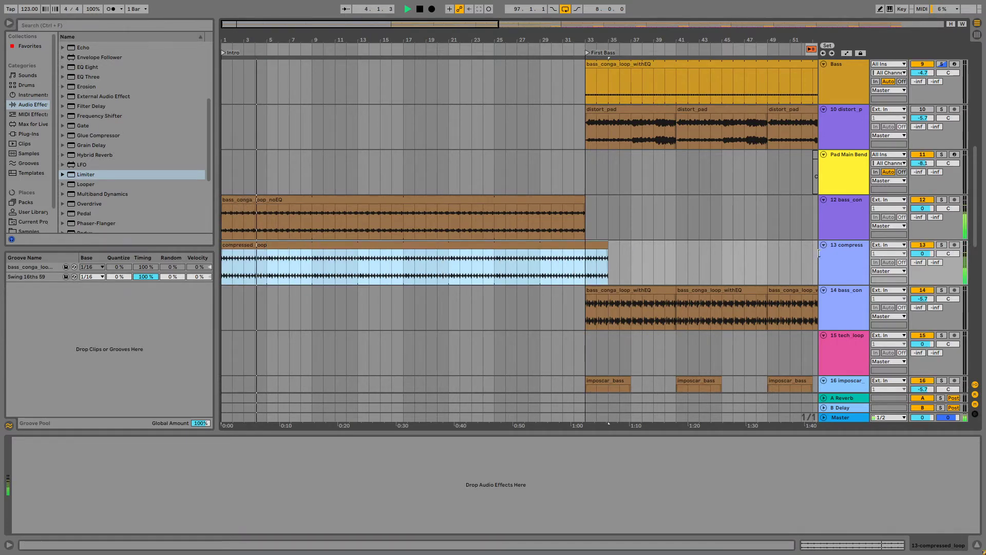
pyautogui.moveTo(608, 256); pyautogui.dragTo(584, 253)
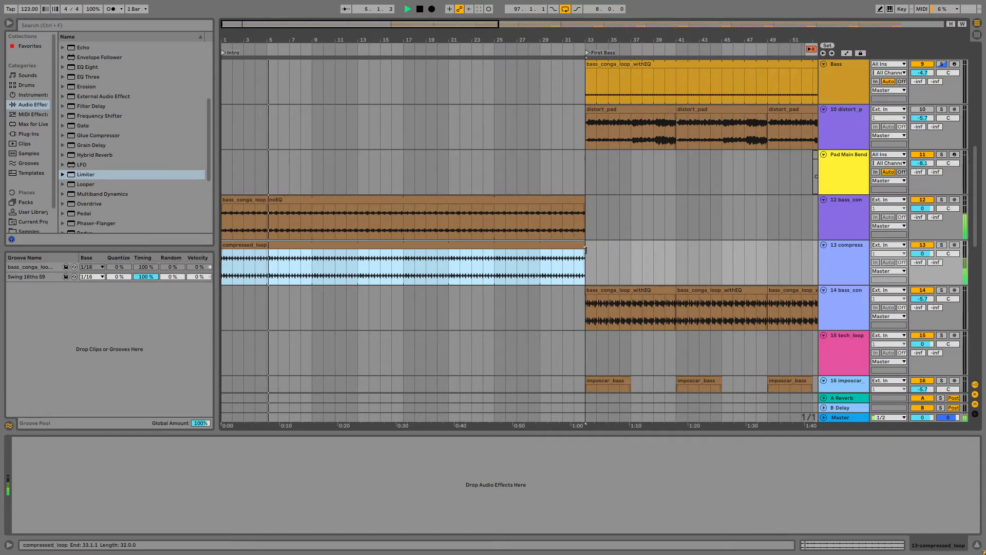
# - Turn off transient looping in the compressed_loop clip's Beats warp settings and set its transient envelope to 49
pyautogui.doubleClick(557, 248)
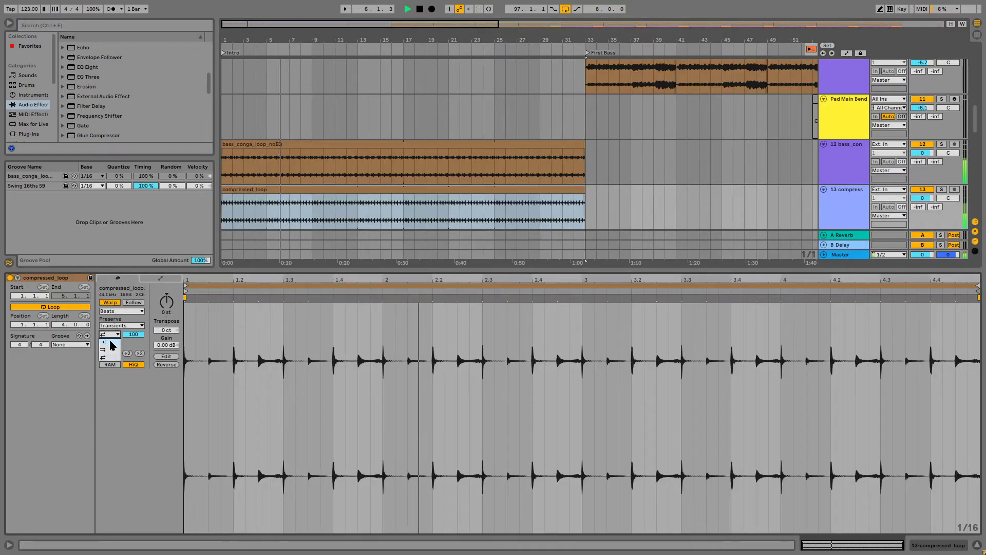
pyautogui.moveTo(133, 335); pyautogui.dragTo(133, 386)
pyautogui.press('Tab')
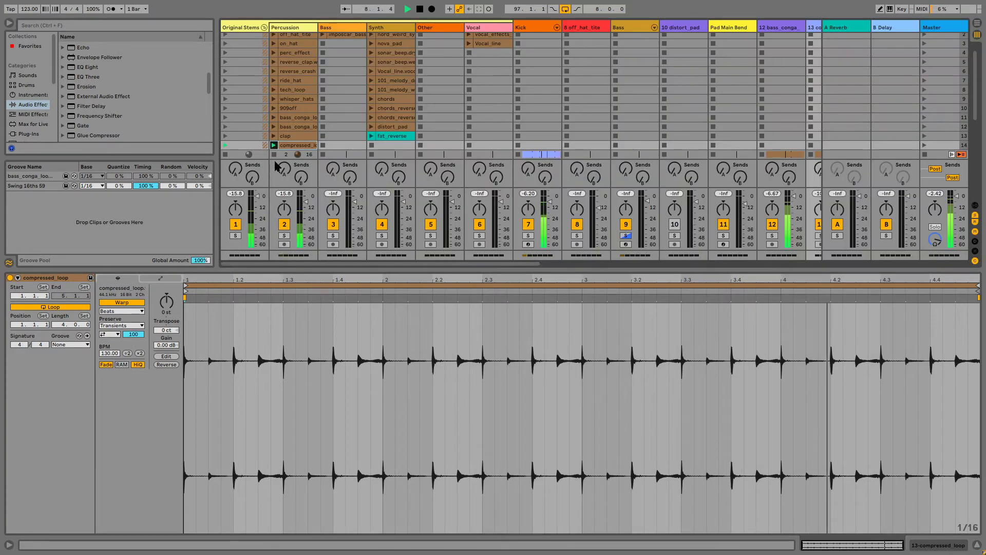
pyautogui.press('Tab')
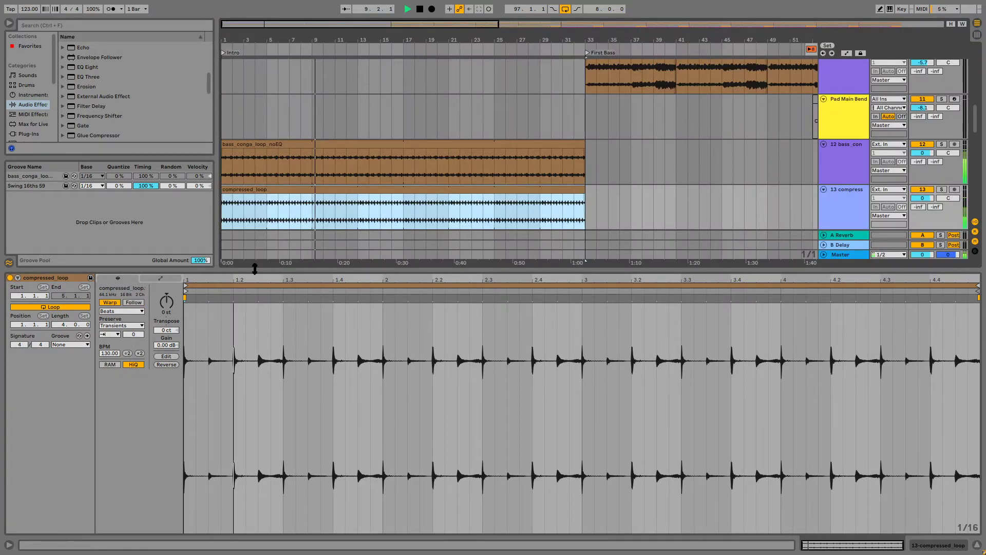
pyautogui.moveTo(133, 335); pyautogui.dragTo(133, 311)
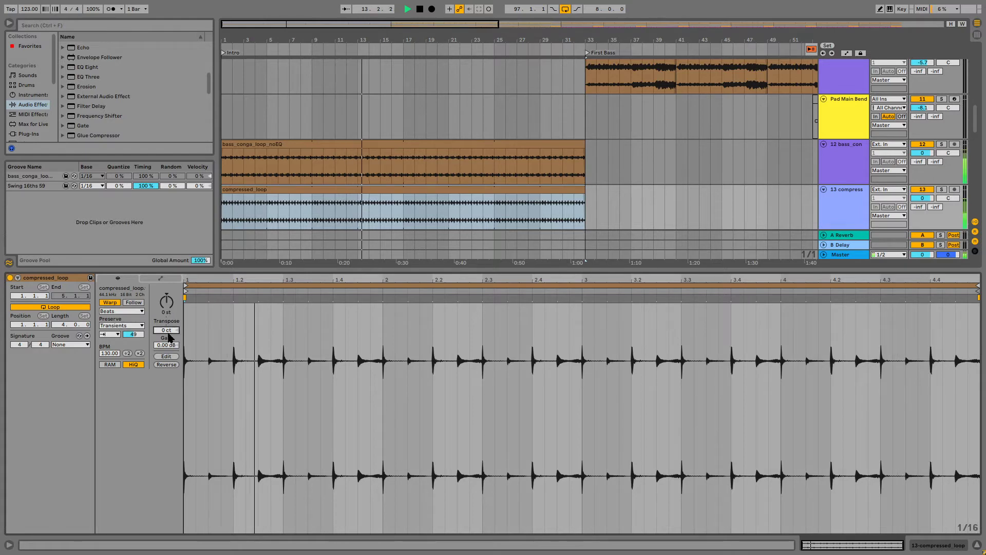
# - Try transposing the compressed_loop clip by 10 st, reset the transposition and stop playback
pyautogui.moveTo(171, 307); pyautogui.dragTo(171, 292)
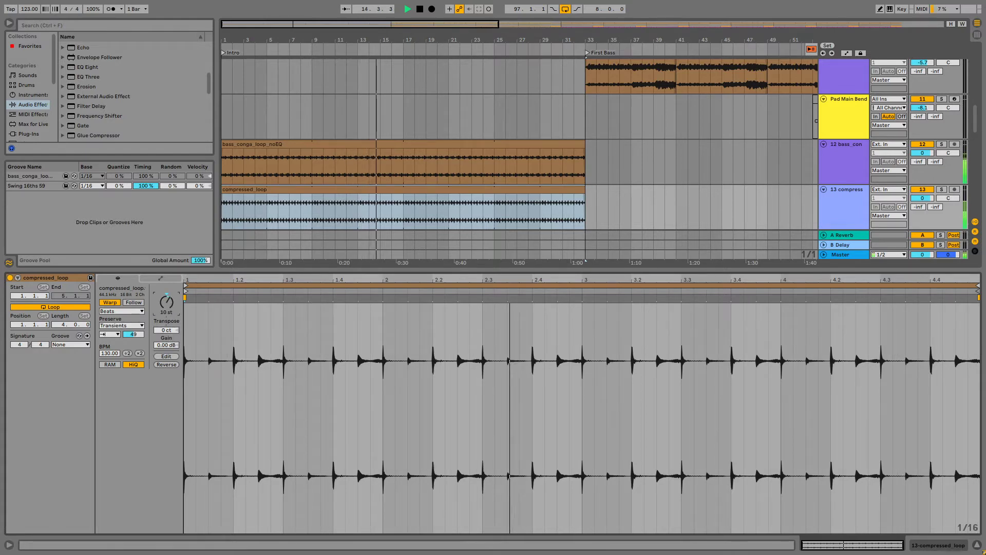
pyautogui.click(167, 295)
pyautogui.scroll(-3, 676, 161)
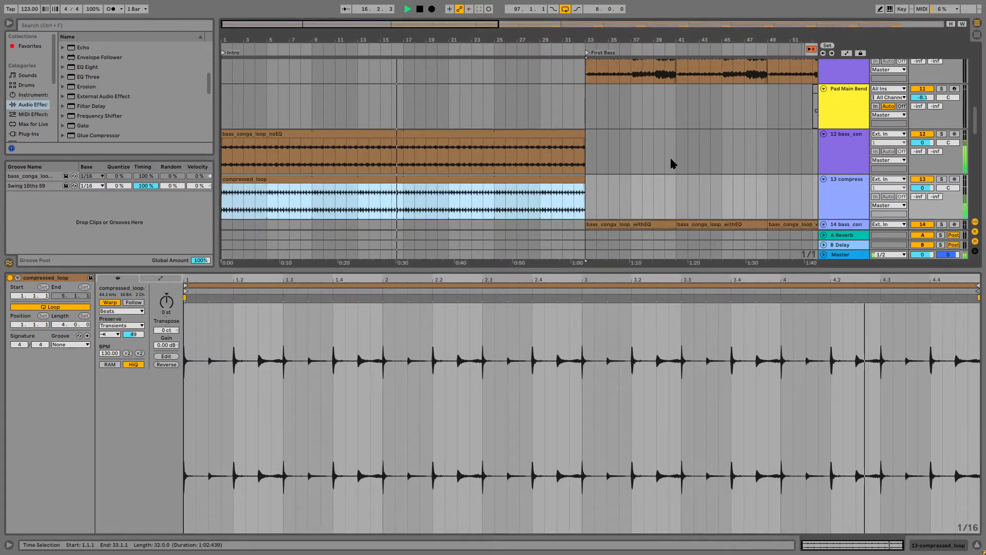
pyautogui.press('space')
# - Solo the Percussion track in Session view and audition the conga_dry, conga_dry2 and conga_hit clips
pyautogui.hscroll(5, 679, 159)
pyautogui.press('Tab')
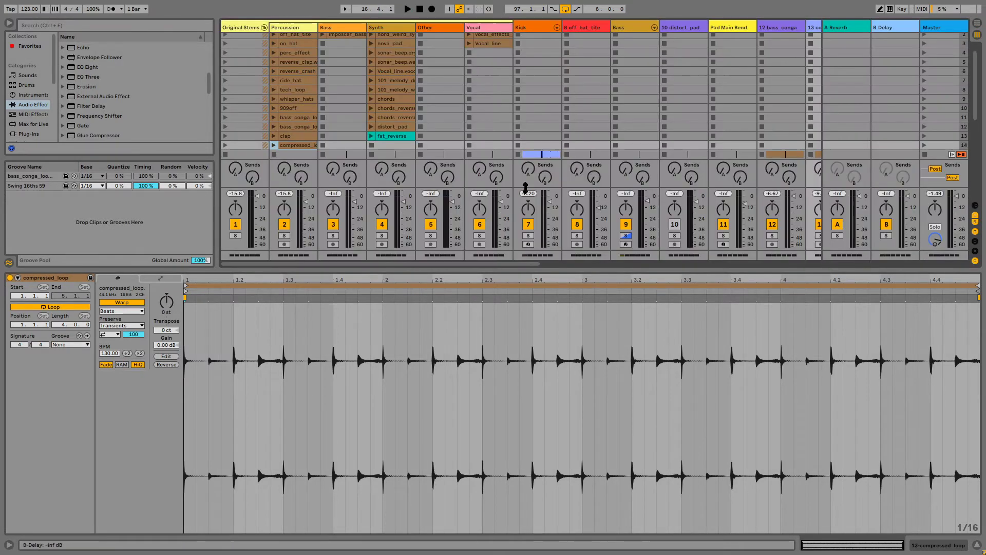
pyautogui.click(284, 235)
pyautogui.scroll(-3, 308, 95)
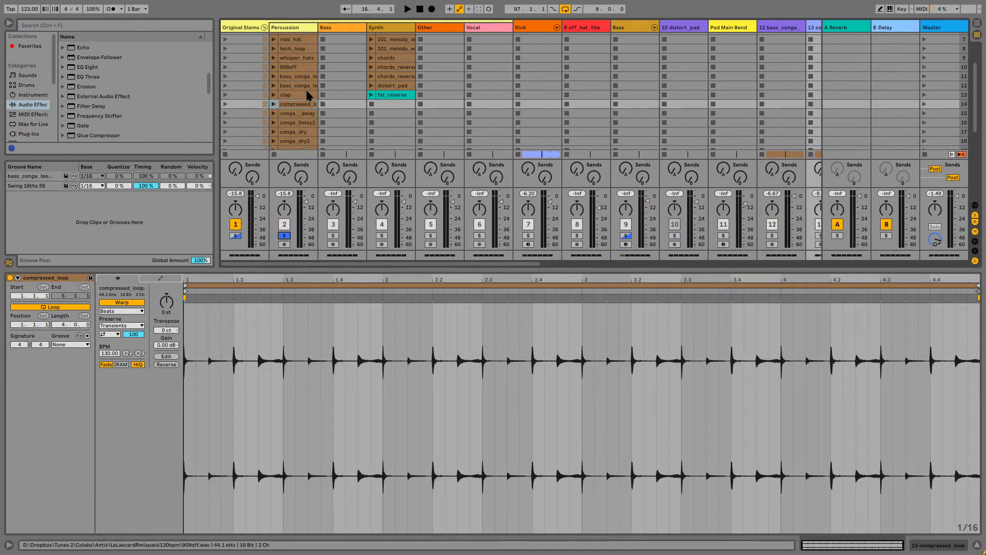
pyautogui.scroll(-2, 290, 135)
pyautogui.click(273, 111)
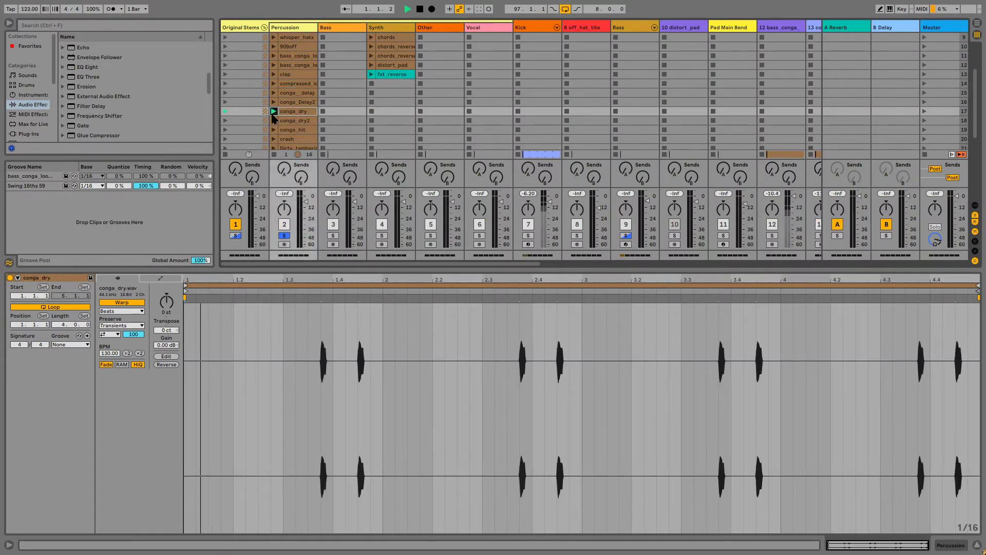
pyautogui.click(273, 121)
pyautogui.click(274, 130)
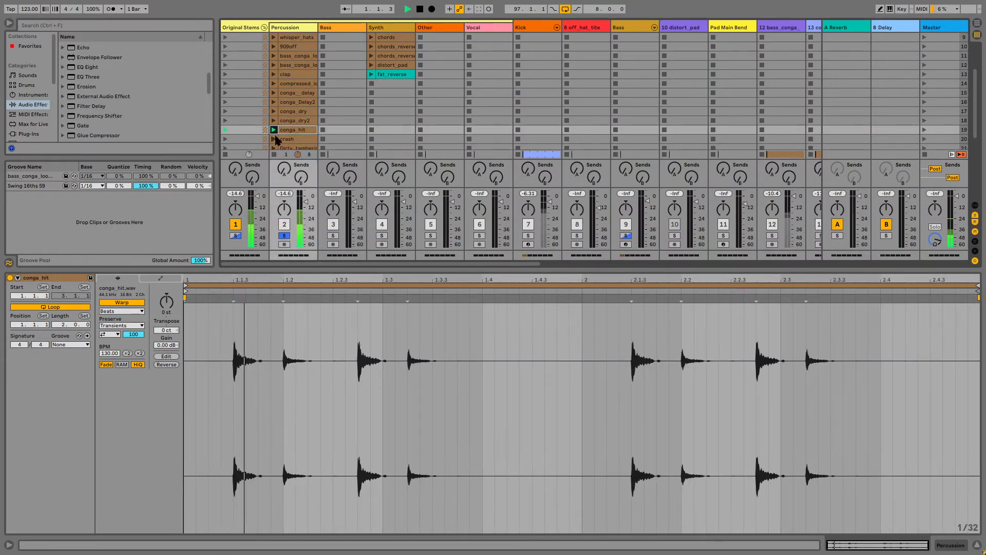
# - Audition the hat_loop2 clip in the Percussion track and return to the Arrangement
pyautogui.scroll(-2, 274, 138)
pyautogui.scroll(-2, 273, 138)
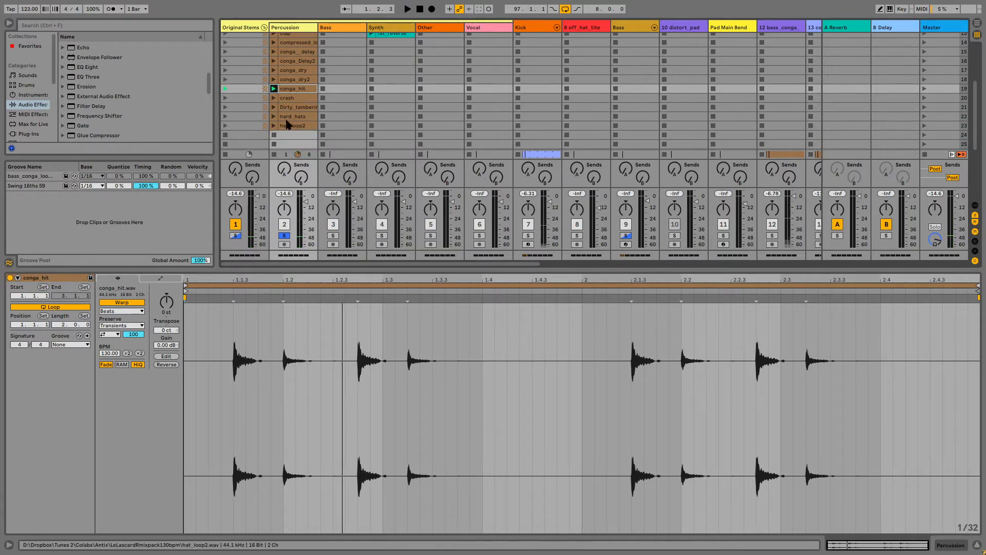
pyautogui.click(274, 126)
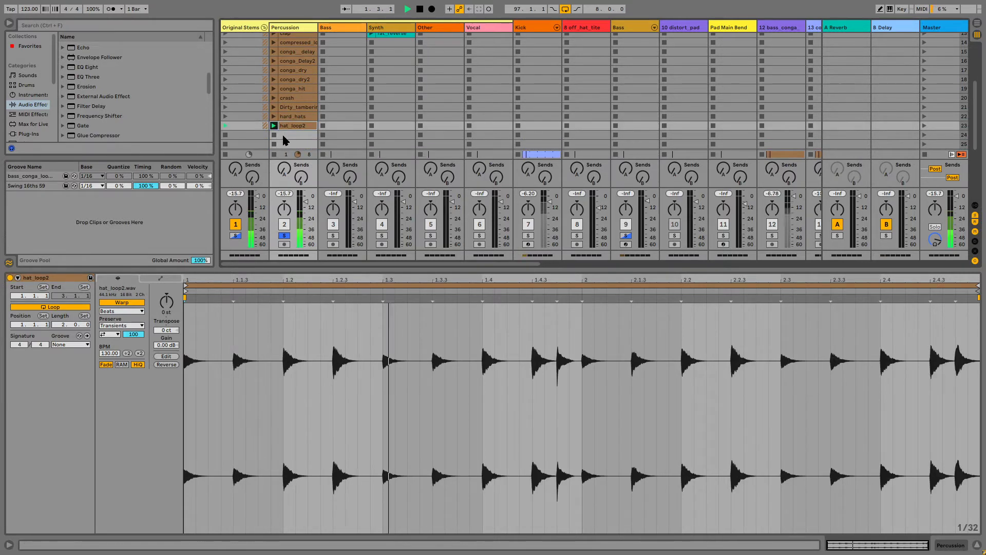
pyautogui.press('Tab')
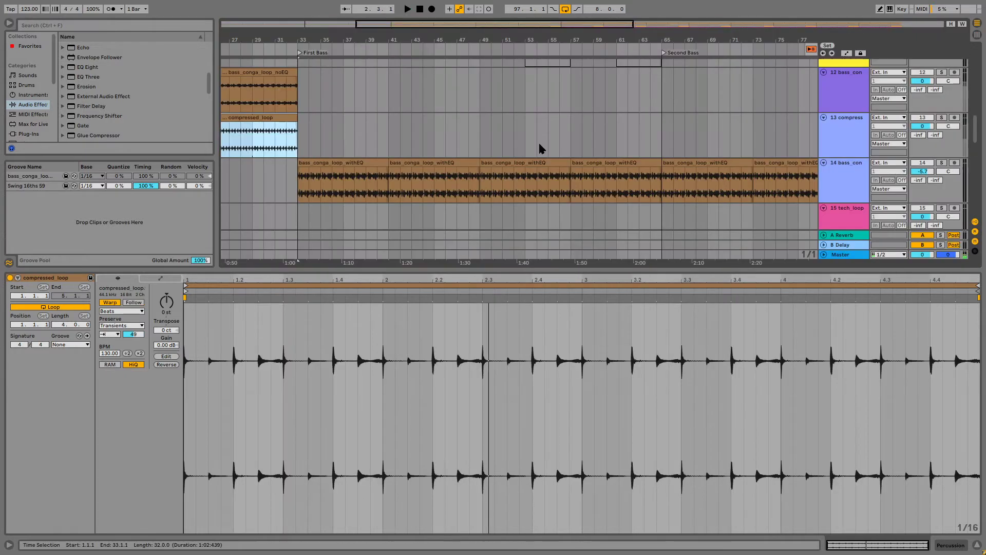
# - Solo the tech_loop track and play its clip from bar 97
pyautogui.scroll(-5, 626, 148)
pyautogui.hscroll(3, 626, 147)
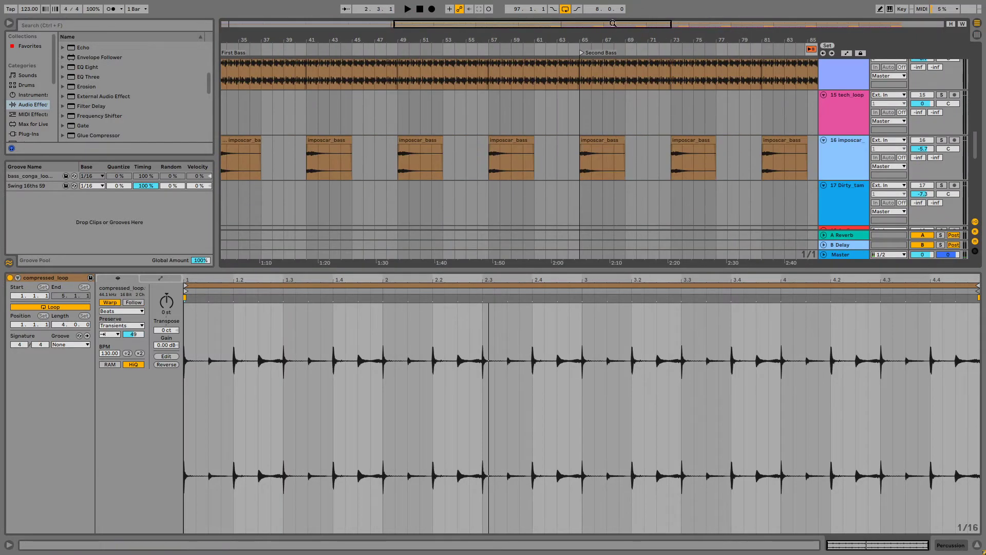
pyautogui.moveTo(613, 24); pyautogui.dragTo(612, 6)
pyautogui.click(648, 121)
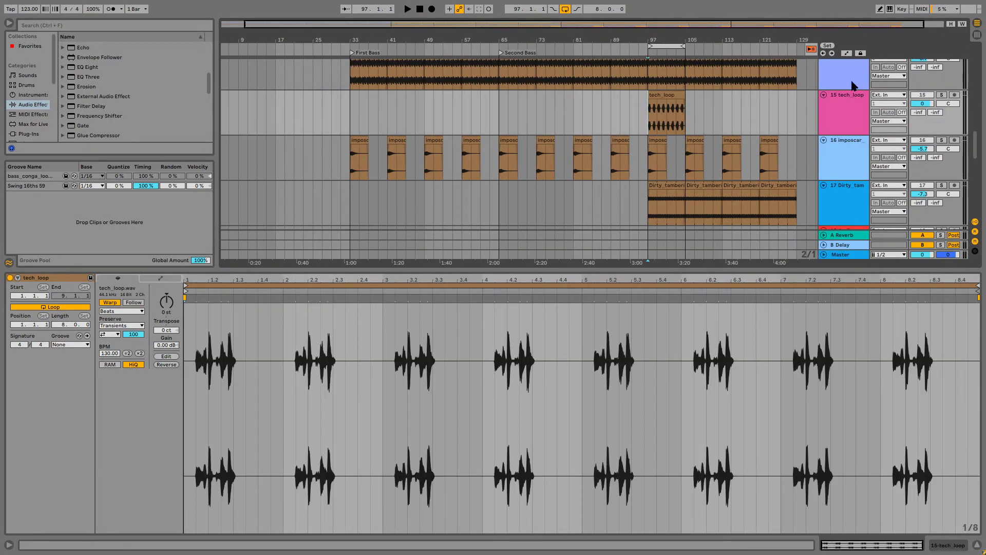
pyautogui.click(941, 95)
pyautogui.press('space')
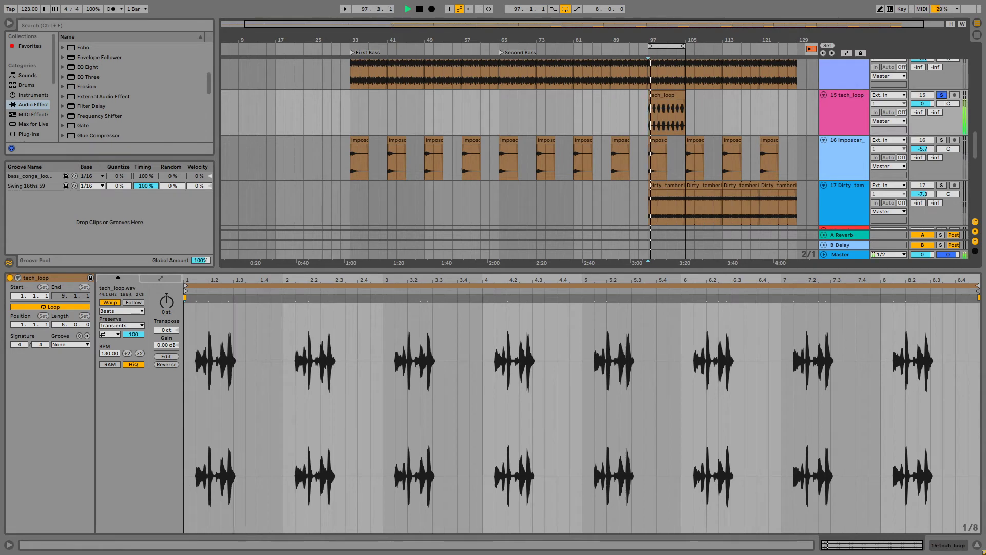
# - Examine the start of the tech_loop clip up close, replaying it several times from bar 97
pyautogui.moveTo(708, 24); pyautogui.dragTo(731, 91)
pyautogui.press('space')
pyautogui.click(530, 122)
pyautogui.press('space')
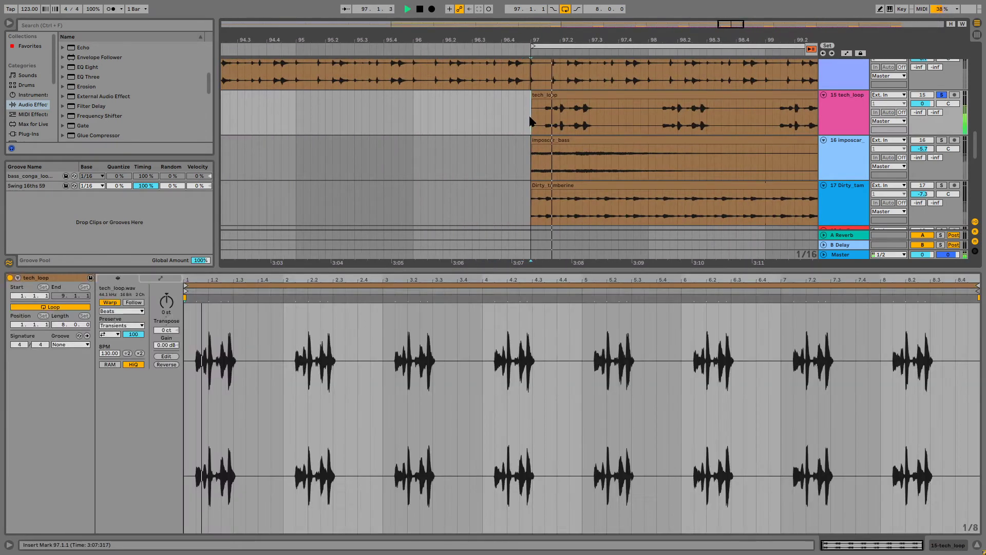
pyautogui.press('space')
pyautogui.press('space')
pyautogui.press('space')
pyautogui.press('space')
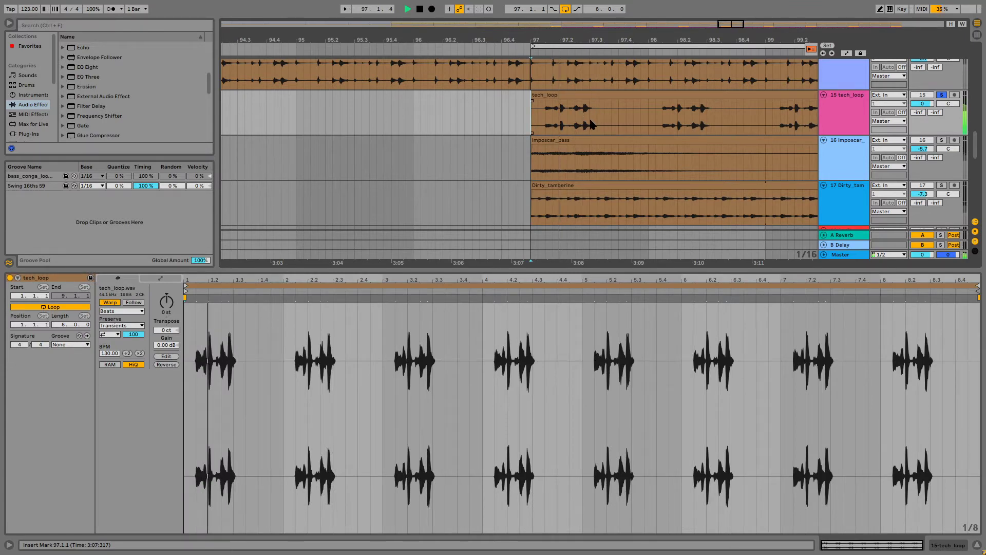
pyautogui.press('space')
# - Duplicate the first half bar of the tech_loop clip, from 97.1 to 97.3, and play the result
pyautogui.keyDown('shift'); pyautogui.click(592, 114); pyautogui.keyUp('shift')
pyautogui.hotkey('ctrl', 'd')
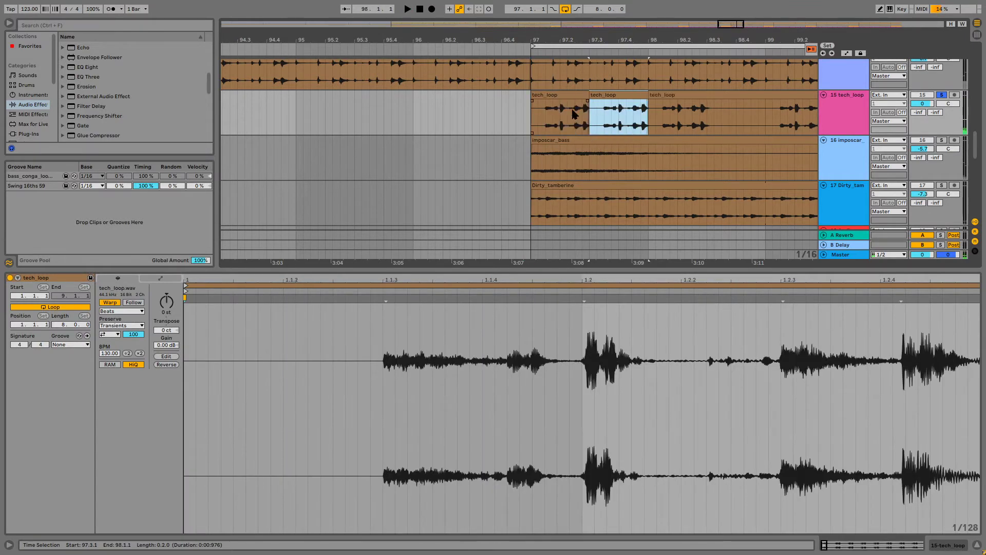
pyautogui.click(538, 116)
pyautogui.press('space')
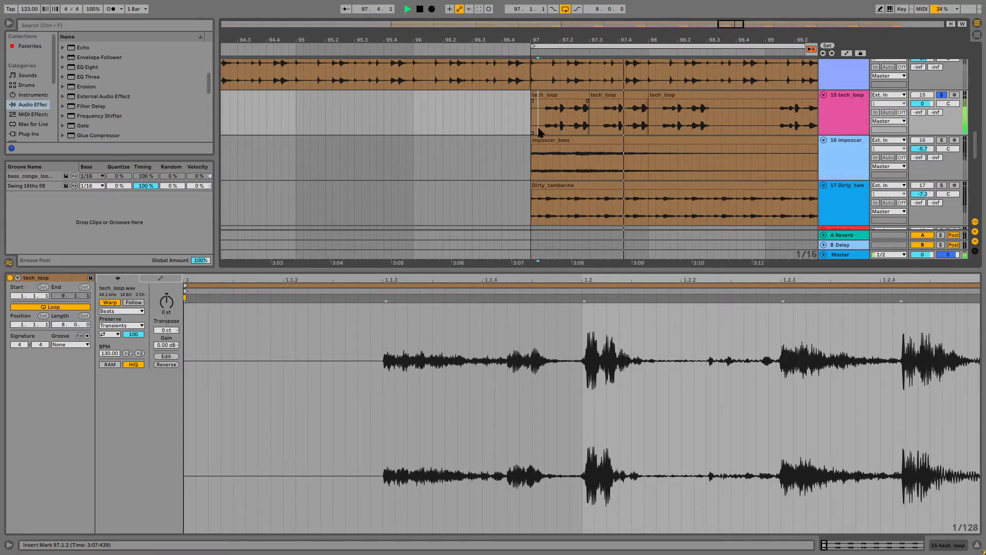
pyautogui.press('space')
# - Duplicate the two half-bar tech_loop clips repeatedly until they fill the track from bar 97 to bar 105
pyautogui.click(561, 95)
pyautogui.keyDown('shift'); pyautogui.click(603, 95); pyautogui.keyUp('shift')
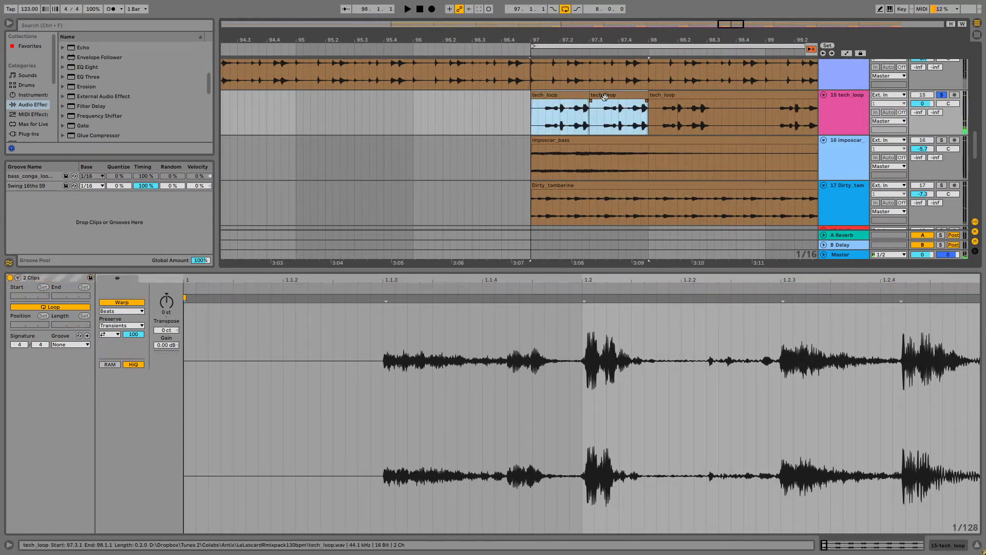
pyautogui.hotkey('ctrl', 'd')
pyautogui.hotkey('ctrl', 'd')
pyautogui.hotkey('ctrl', 'd')
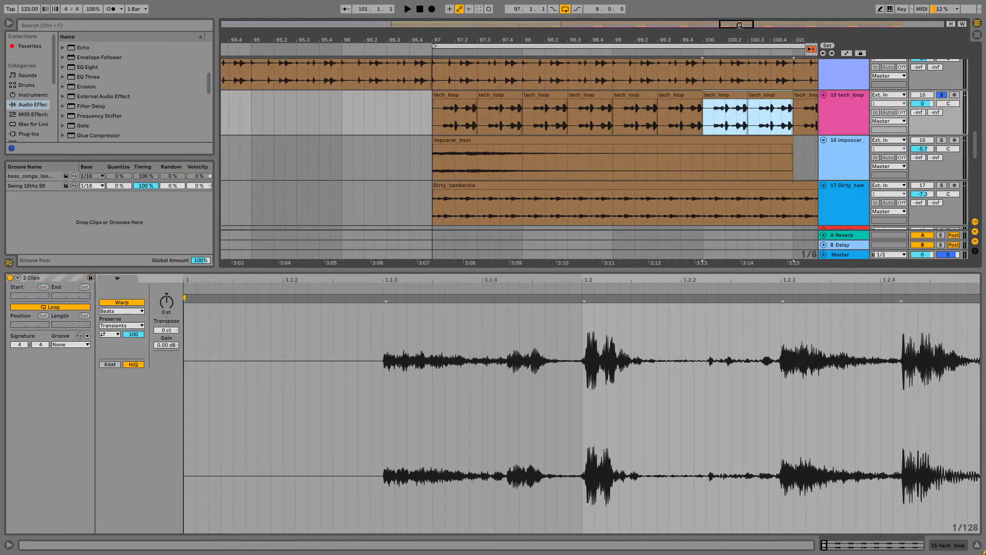
pyautogui.moveTo(464, 39); pyautogui.dragTo(464, 29)
pyautogui.hotkey('ctrl', 'd')
pyautogui.hotkey('ctrl', 'd')
pyautogui.hotkey('ctrl', 'd')
pyautogui.hotkey('ctrl', 'd')
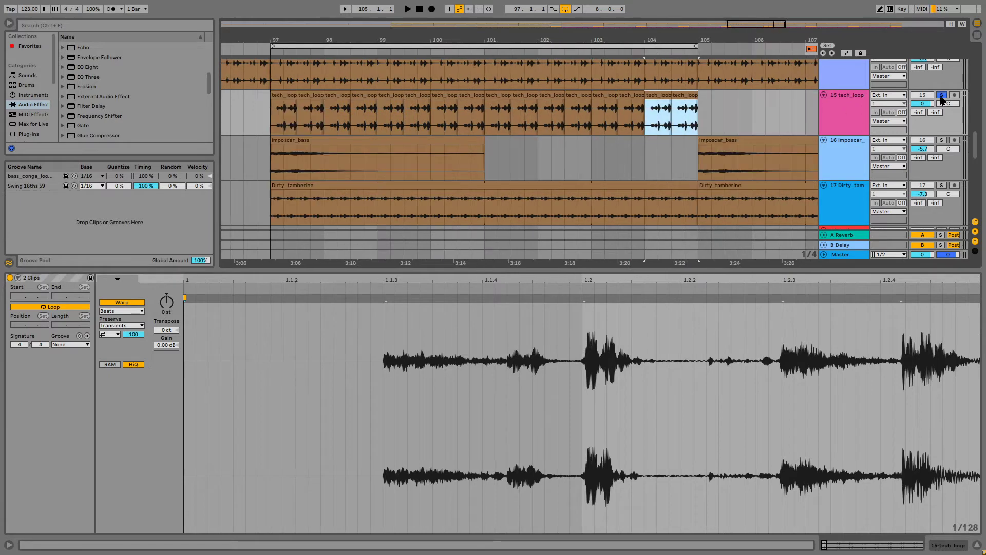
# - Take tech_loop out of solo, lower its volume to -11.2 dB and play it with the full mix
pyautogui.click(941, 96)
pyautogui.click(941, 96)
pyautogui.moveTo(922, 104); pyautogui.dragTo(923, 120)
pyautogui.press('space')
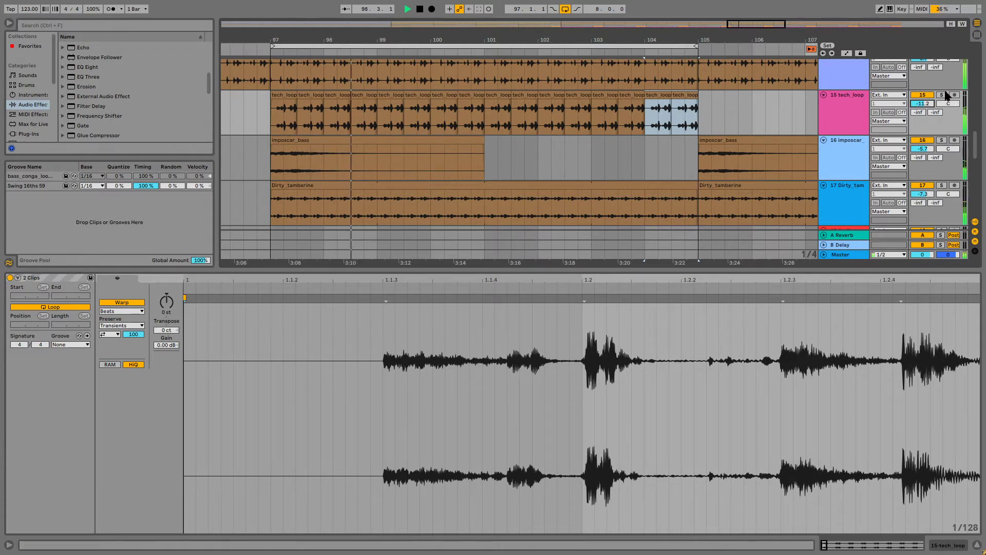
pyautogui.press('space')
# - Copy the sixteenth-note slice at 97.1.4 of the tech_loop clip to 97.1.2 and play the result from bar 97
pyautogui.moveTo(758, 21)
pyautogui.mouseDown()
pyautogui.moveTo(743, 23)
pyautogui.moveTo(740, 41)
pyautogui.mouseUp()
pyautogui.click(340, 123)
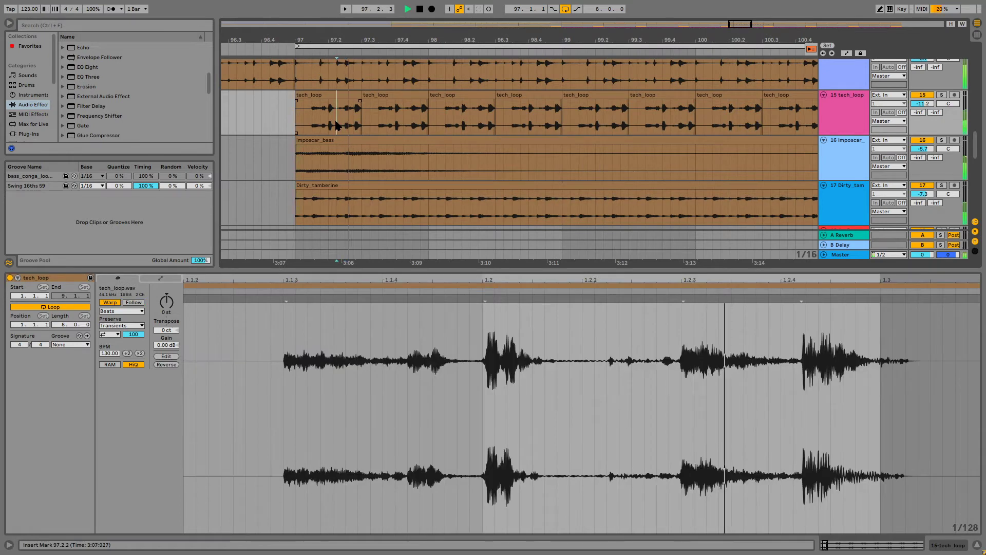
pyautogui.moveTo(320, 124); pyautogui.dragTo(319, 122)
pyautogui.click(325, 122)
pyautogui.press('space')
pyautogui.hotkey('ctrl', 'c')
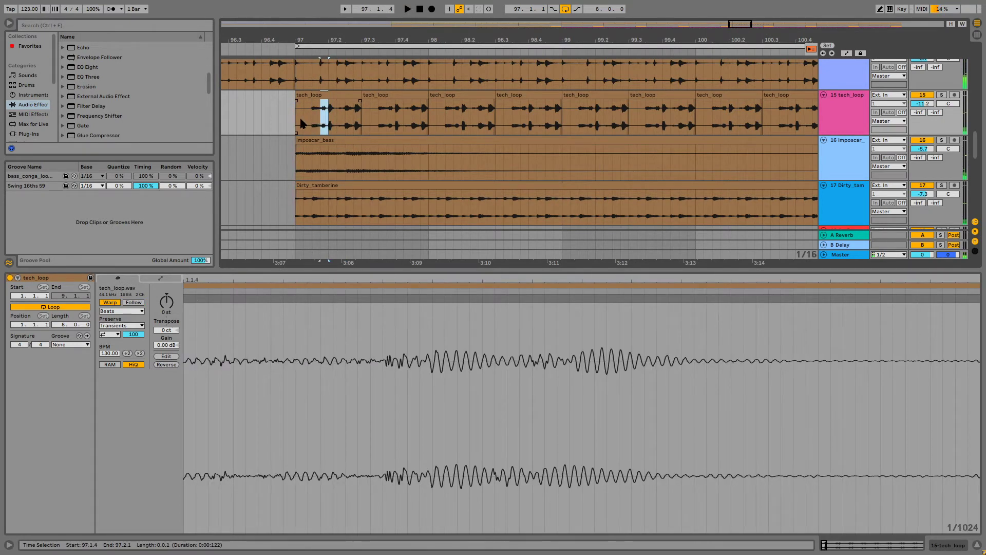
pyautogui.click(302, 121)
pyautogui.hotkey('ctrl', 'v')
pyautogui.click(296, 121)
pyautogui.press('space')
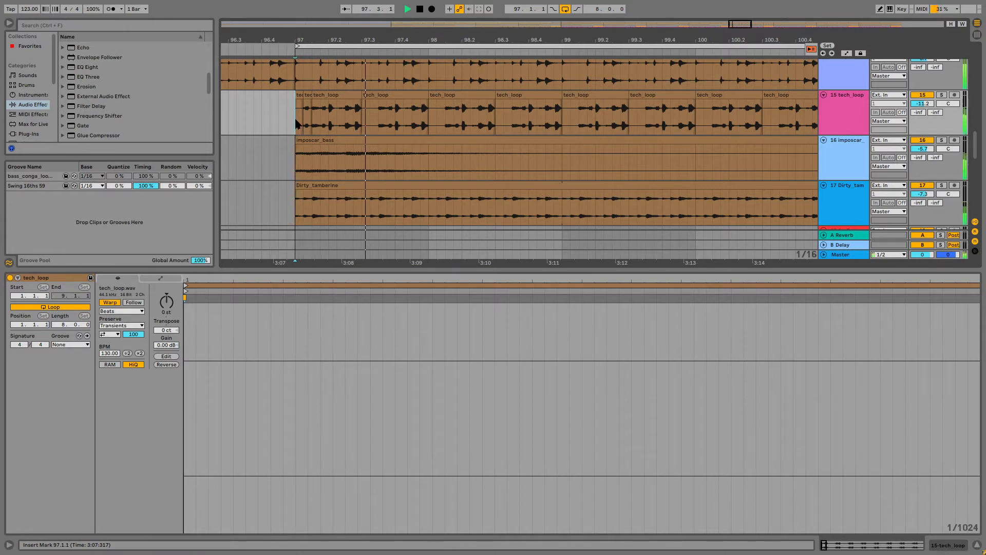
# - Duplicate the three tech_loop clips of the first half bar repeatedly until they fill the track up to bar 105
pyautogui.click(299, 96)
pyautogui.press('space')
pyautogui.keyDown('shift'); pyautogui.click(344, 94); pyautogui.keyUp('shift')
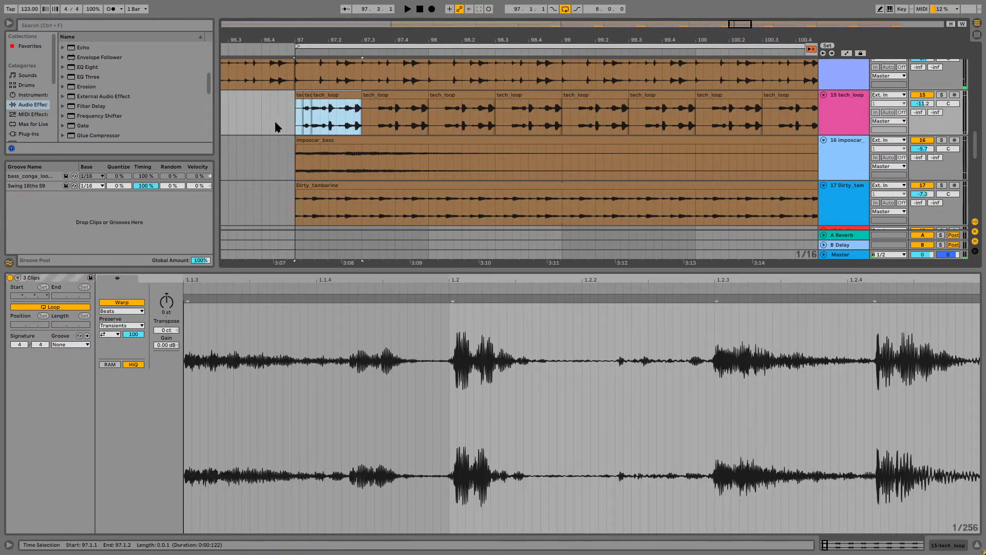
pyautogui.hotkey('ctrl', 'd')
pyautogui.hotkey('ctrl', 'd')
pyautogui.hotkey('ctrl', 'd')
pyautogui.hotkey('ctrl', 'd')
pyautogui.hotkey('ctrl', 'd')
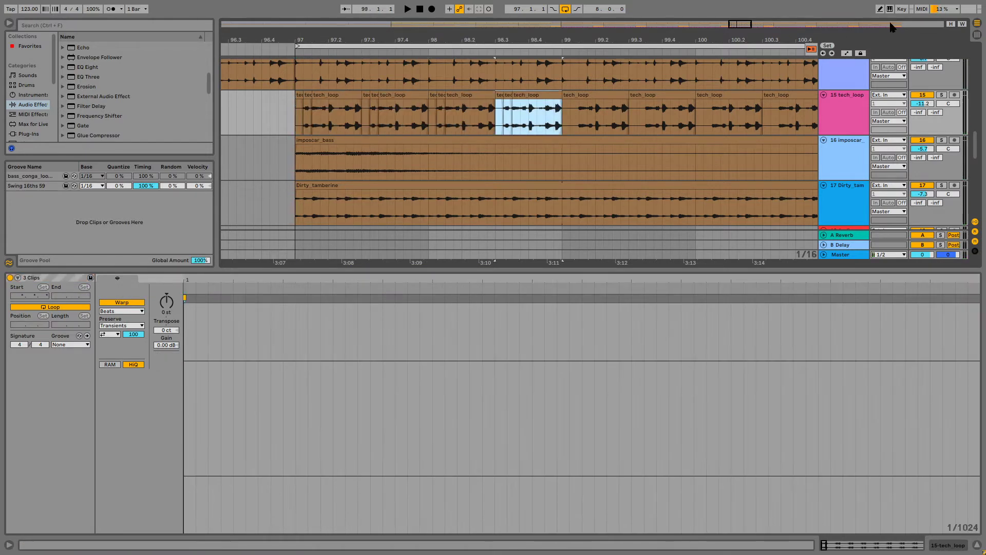
pyautogui.moveTo(745, 22); pyautogui.dragTo(752, 22)
pyautogui.hotkey('ctrl', 'd')
pyautogui.hotkey('ctrl', 'd')
pyautogui.hotkey('ctrl', 'd')
pyautogui.hotkey('ctrl', 'd')
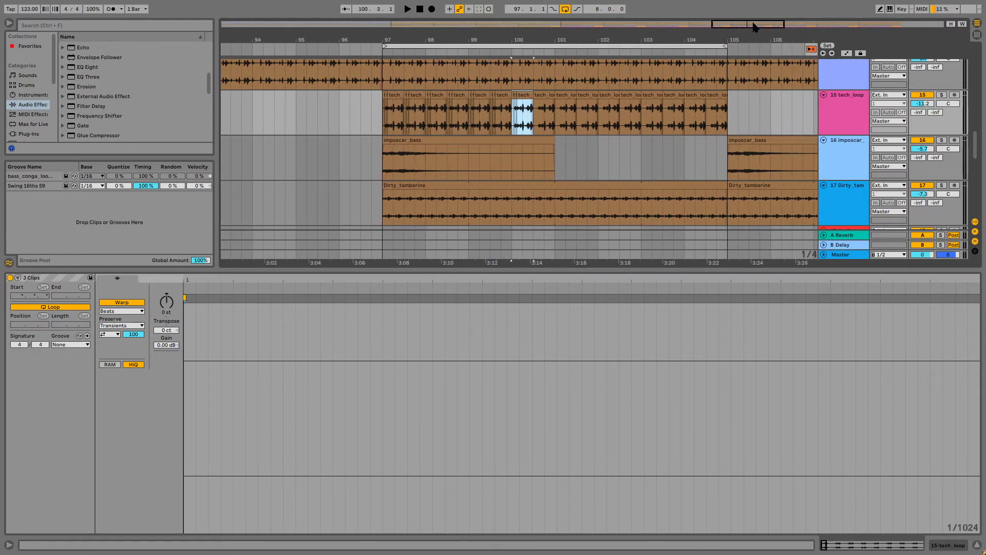
pyautogui.hotkey('ctrl', 'd')
pyautogui.hotkey('ctrl', 'd')
pyautogui.hotkey('ctrl', 'd')
pyautogui.hotkey('ctrl', 'd')
pyautogui.hotkey('ctrl', 'd')
pyautogui.hotkey('ctrl', 'd')
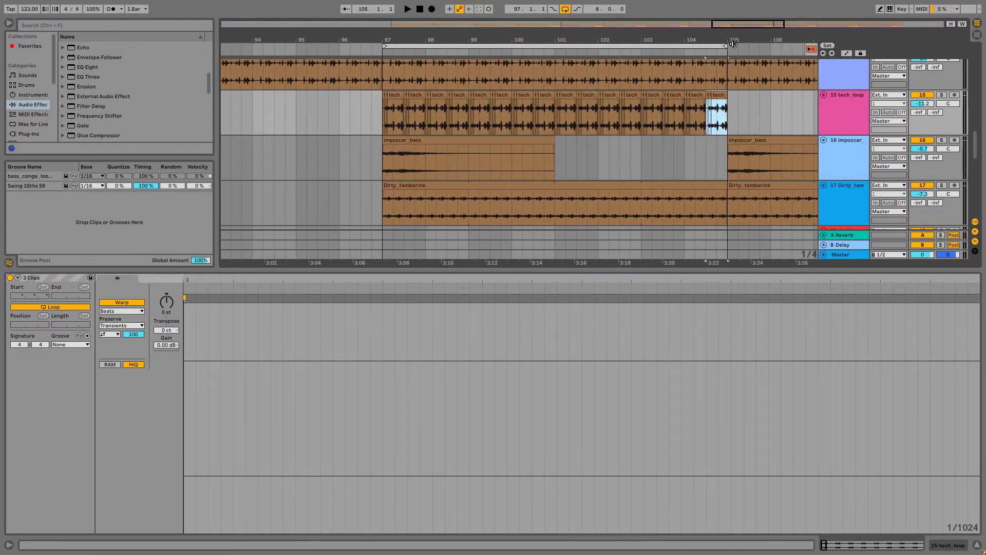
# - Loop playback over bar 97 only, set the tech_loop volume to -9.0 dB and solo the track
pyautogui.click(718, 45)
pyautogui.moveTo(718, 45); pyautogui.dragTo(425, 45)
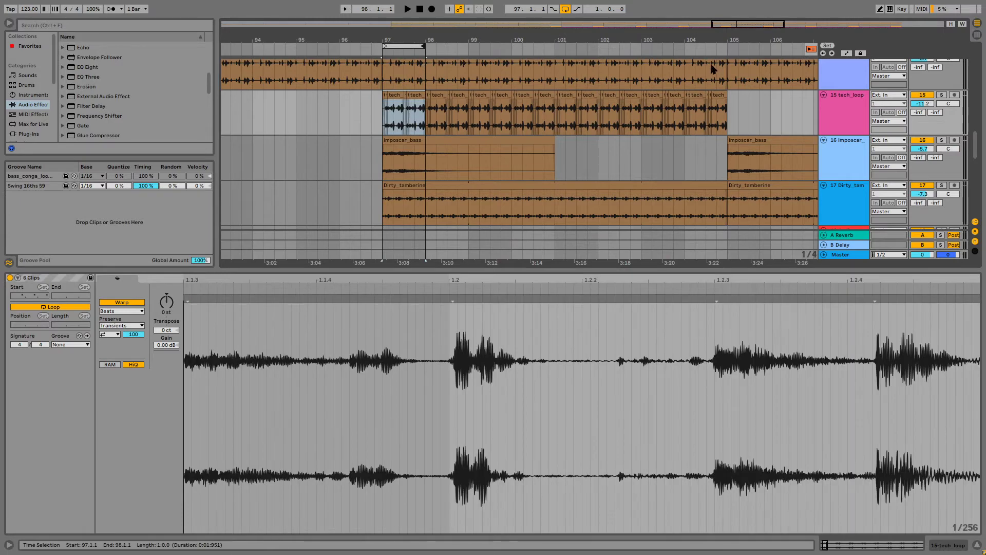
pyautogui.press('space')
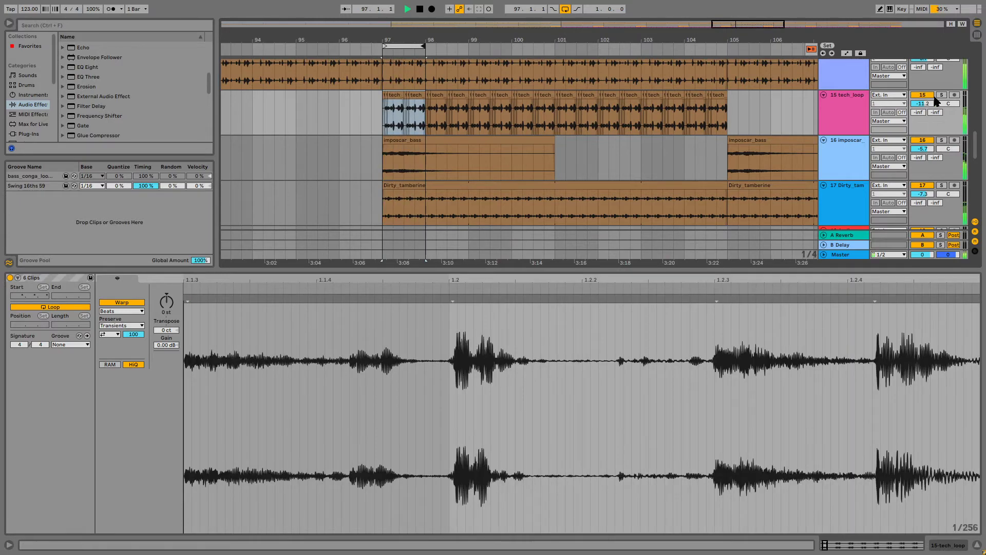
pyautogui.moveTo(927, 106); pyautogui.dragTo(927, 99)
pyautogui.click(941, 96)
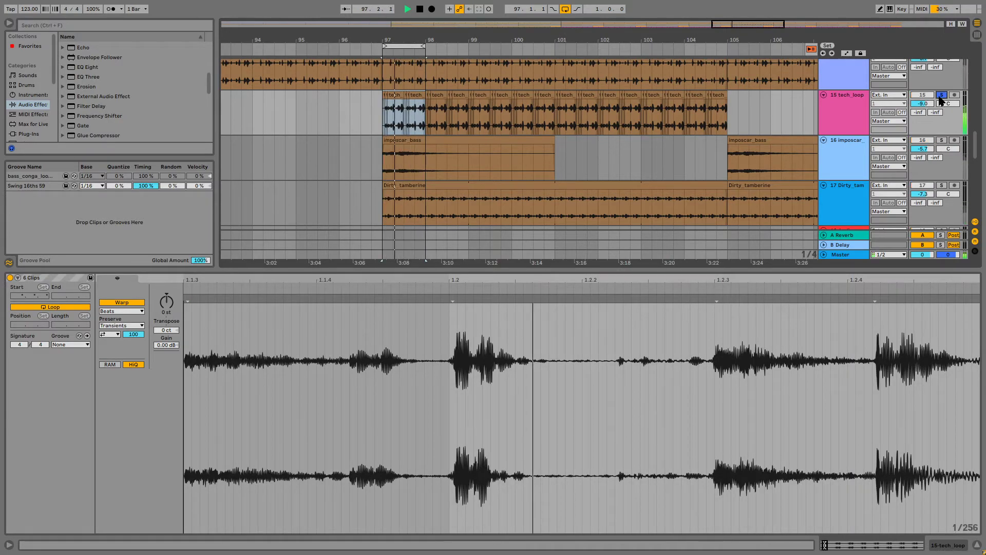
# - Add a Reverb to tech_loop with size 0.49, decay time 275 ms and dry/wet 26 %
pyautogui.click(846, 98)
pyautogui.scroll(-4, 105, 171)
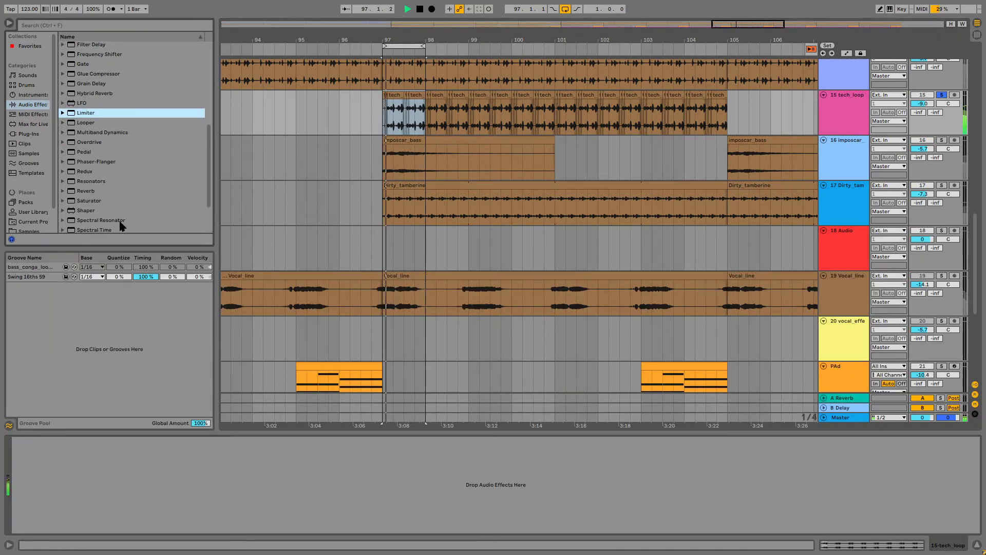
pyautogui.click(92, 140)
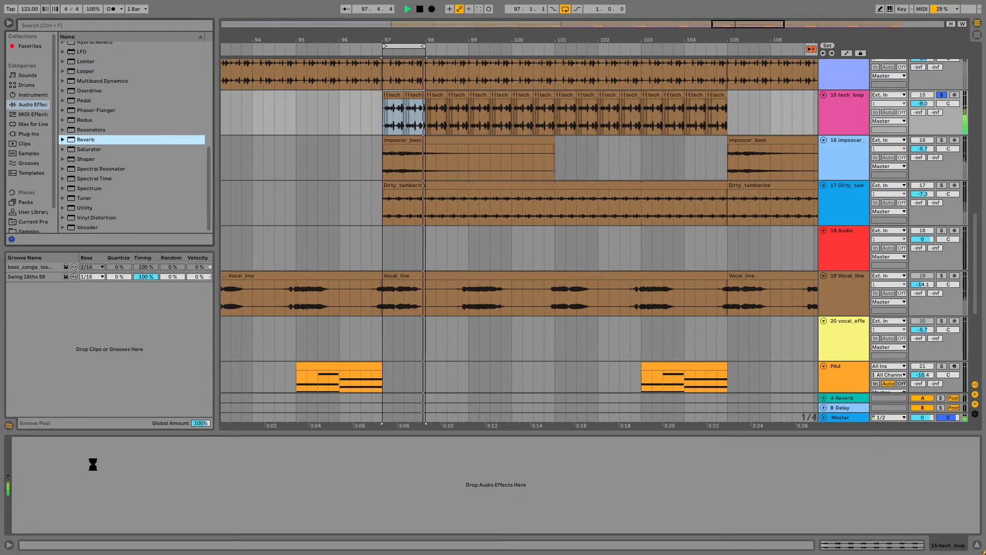
pyautogui.moveTo(93, 464); pyautogui.dragTo(93, 465)
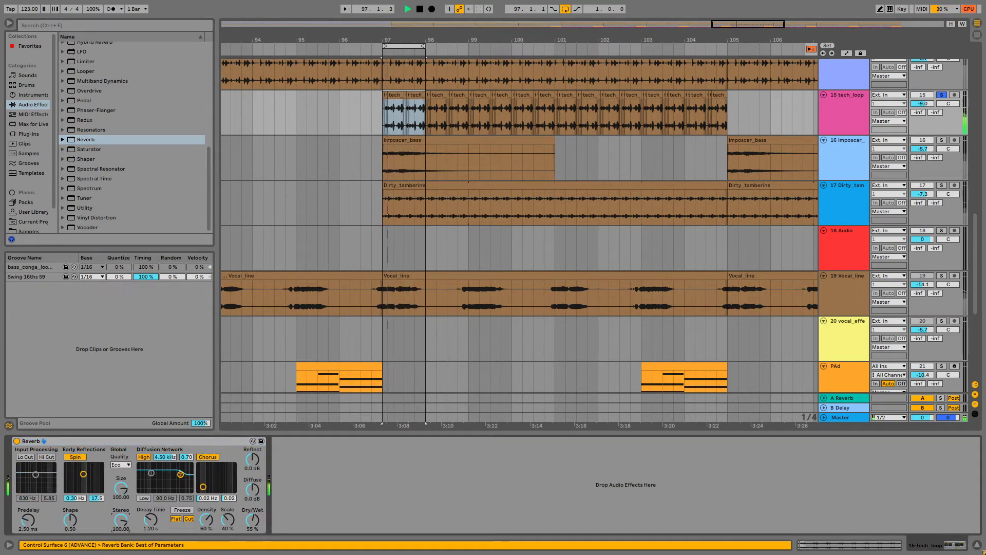
pyautogui.moveTo(153, 518); pyautogui.dragTo(153, 536)
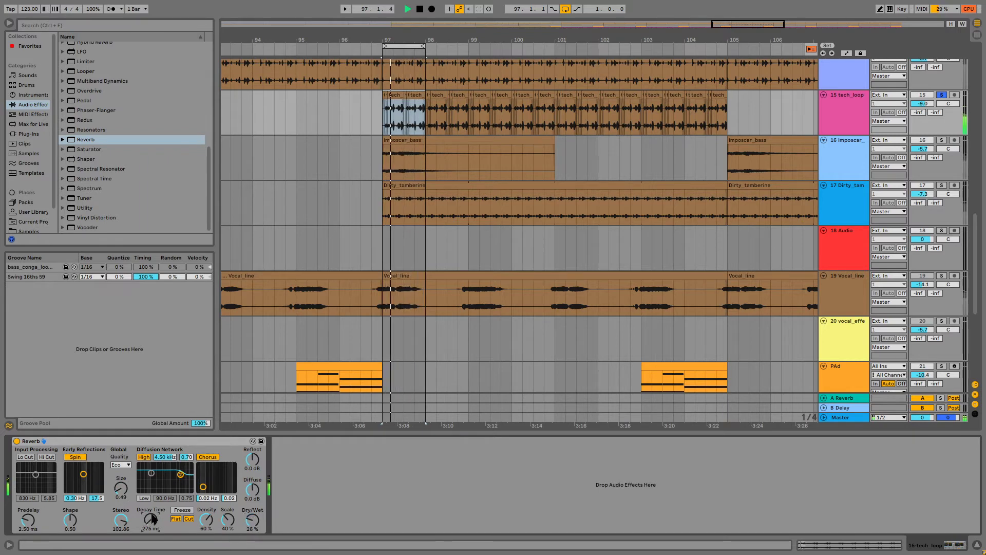
# - Add an EQ Eight to tech_loop, cutting the low mids and setting band 3 to -1.36 dB at 2.35 kHz
pyautogui.scroll(6, 99, 176)
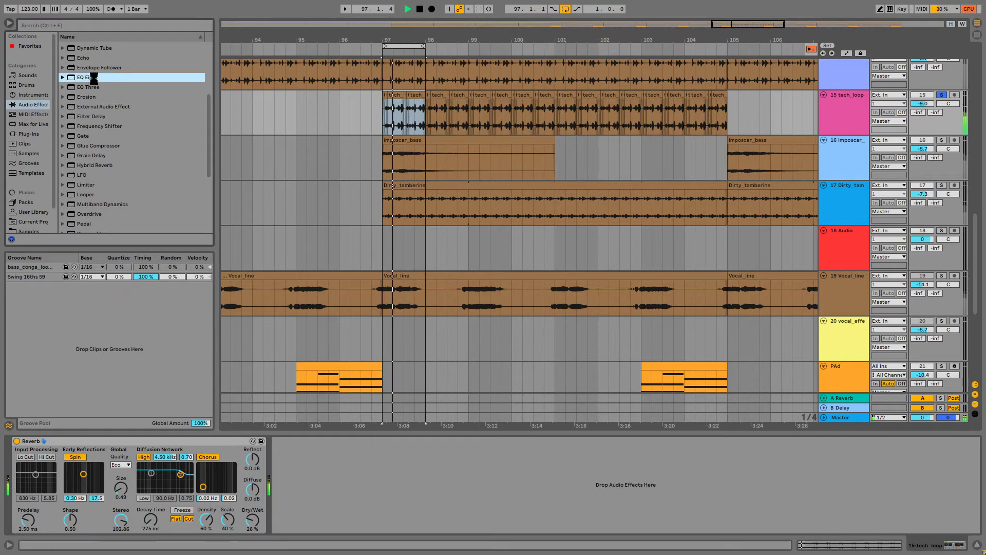
pyautogui.moveTo(91, 77); pyautogui.dragTo(440, 506)
pyautogui.moveTo(374, 480); pyautogui.dragTo(377, 497)
pyautogui.moveTo(439, 505); pyautogui.dragTo(433, 482)
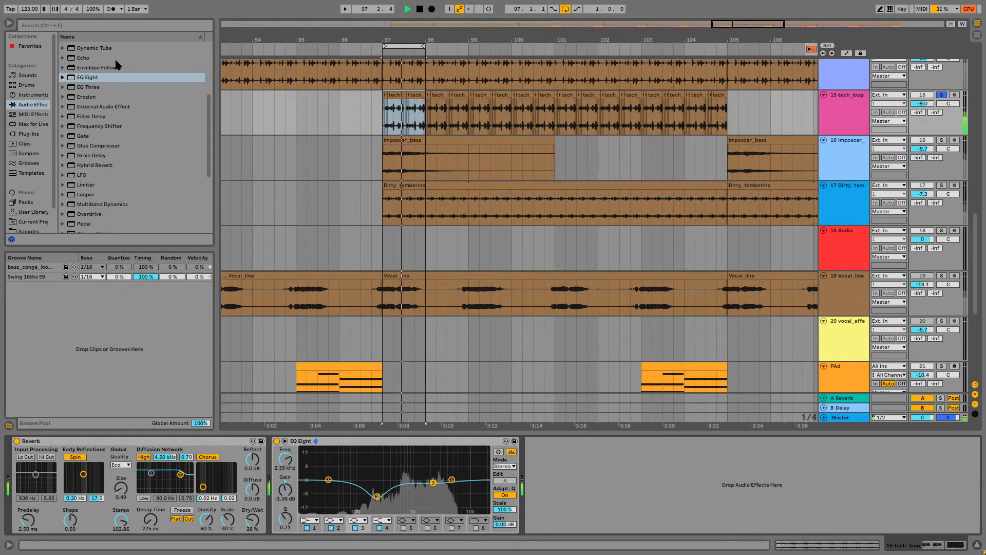
# - Add an Auto Filter to tech_loop as a notch at 2.29 kHz with 47 % resonance, 13.9 dB drive and LFO amount 8.33
pyautogui.scroll(5, 99, 123)
pyautogui.doubleClick(90, 65)
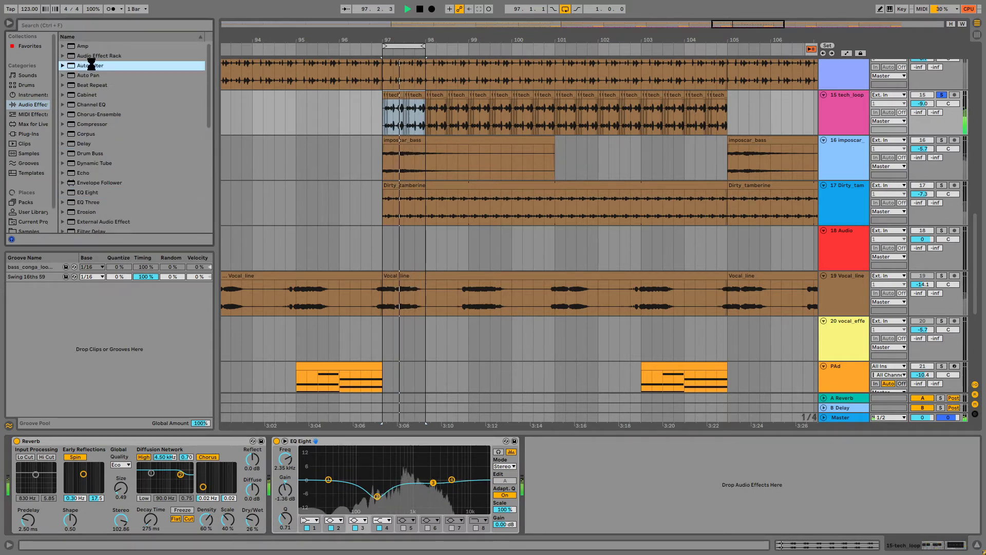
pyautogui.click(594, 509)
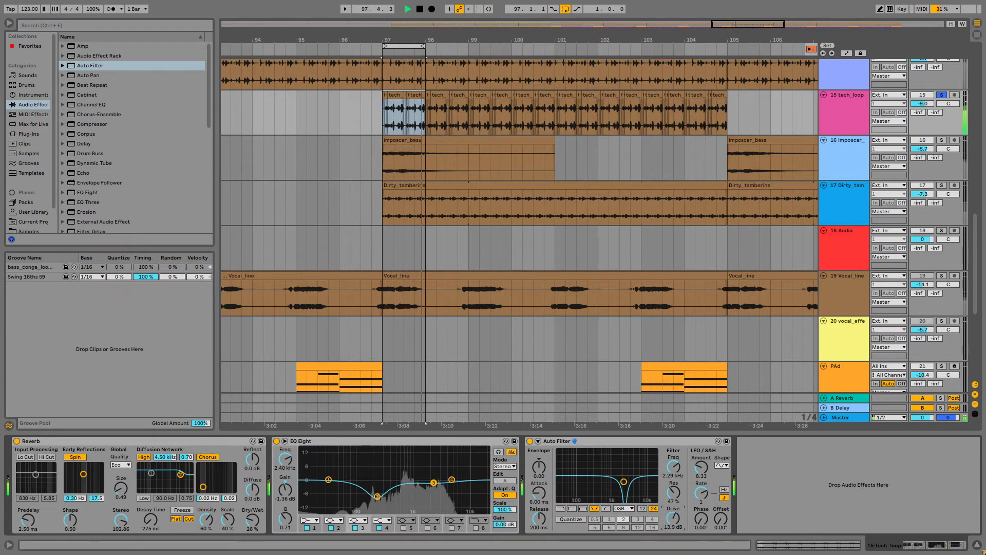
# - Set the tech_loop volume to -19.0 dB out of solo and reduce the Auto Filter's LFO amount to 5.00
pyautogui.moveTo(918, 108); pyautogui.dragTo(918, 123)
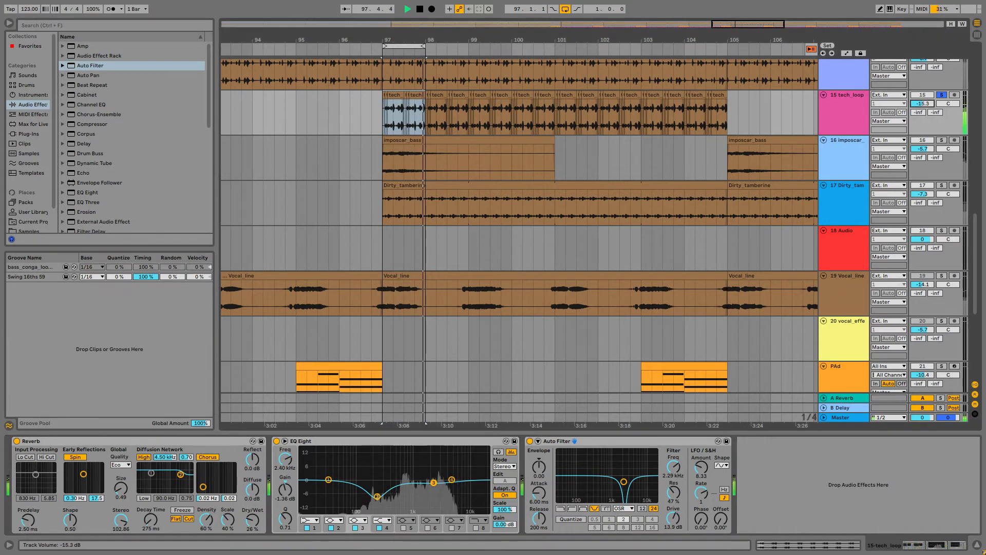
pyautogui.click(941, 97)
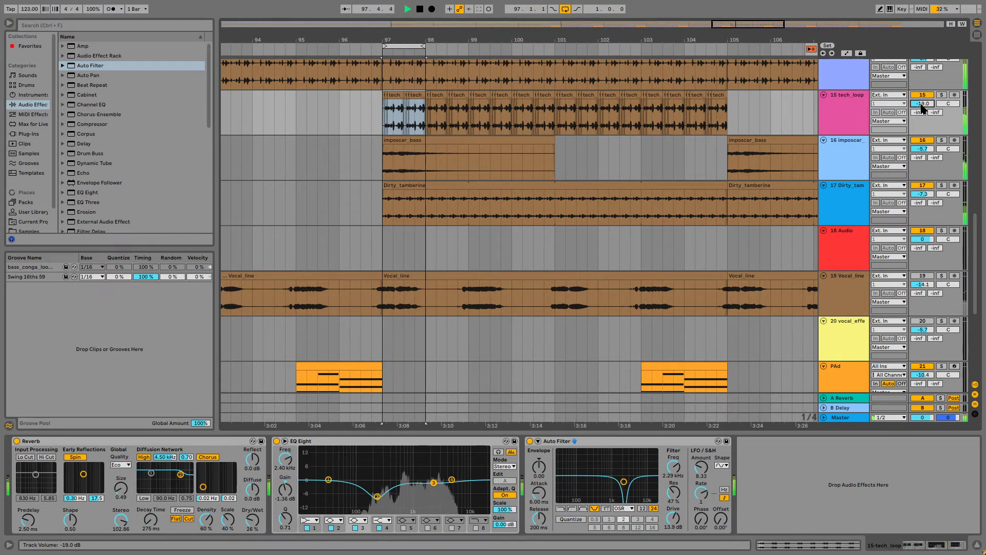
pyautogui.moveTo(711, 480); pyautogui.dragTo(711, 484)
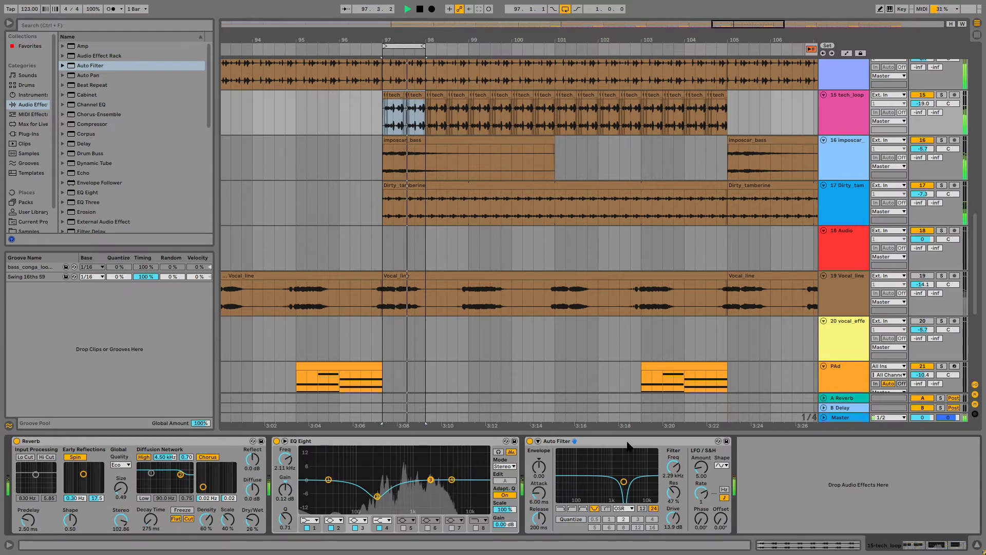
# - Audition the bass_conga_loop_withEQ track in solo and delete its clip from bar 97 to 105
pyautogui.scroll(3, 835, 125)
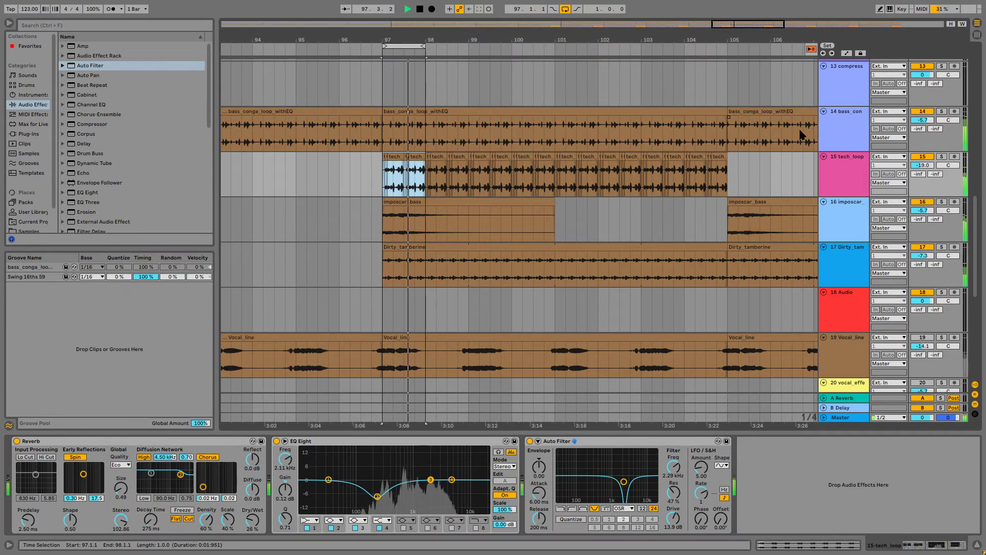
pyautogui.click(942, 111)
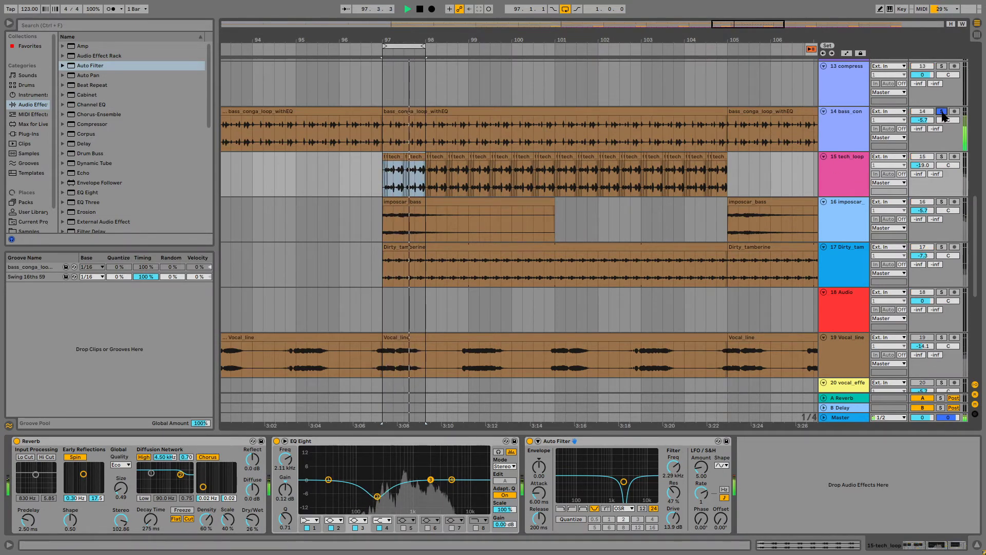
pyautogui.moveTo(556, 39); pyautogui.dragTo(556, 10)
pyautogui.click(498, 112)
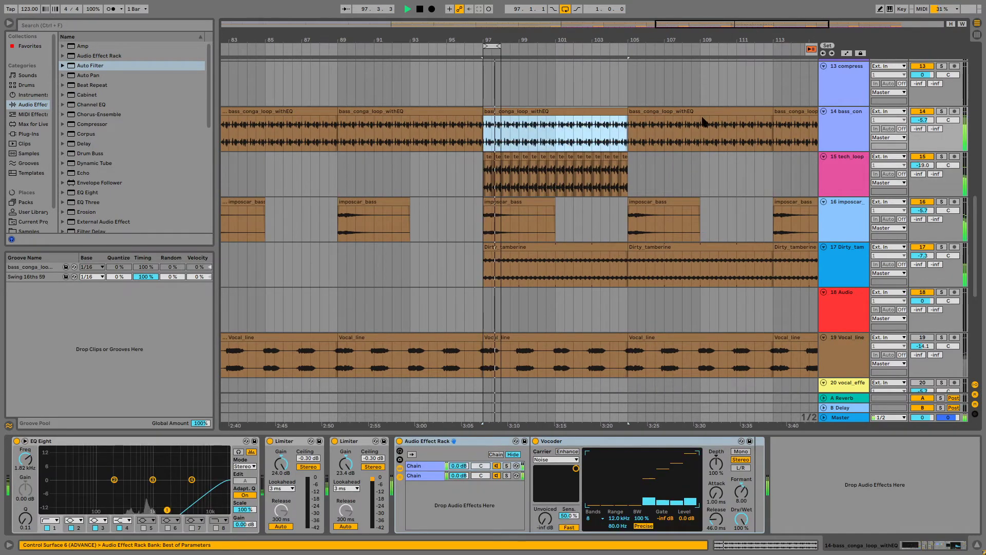
# - Move the bass_conga_loop_noEQ track below the compressed_loop track
pyautogui.click(846, 67)
pyautogui.scroll(2, 846, 103)
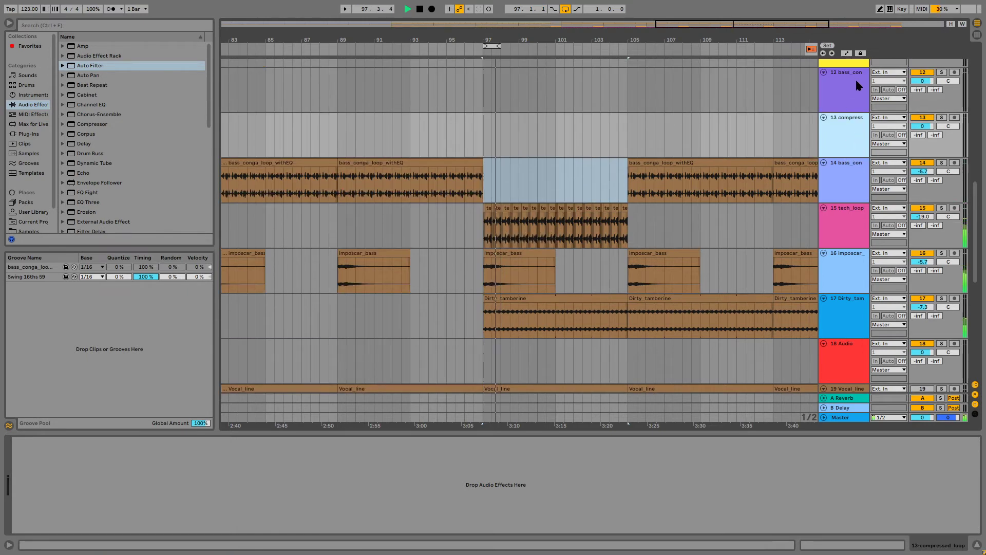
pyautogui.click(858, 164)
pyautogui.scroll(1, 853, 164)
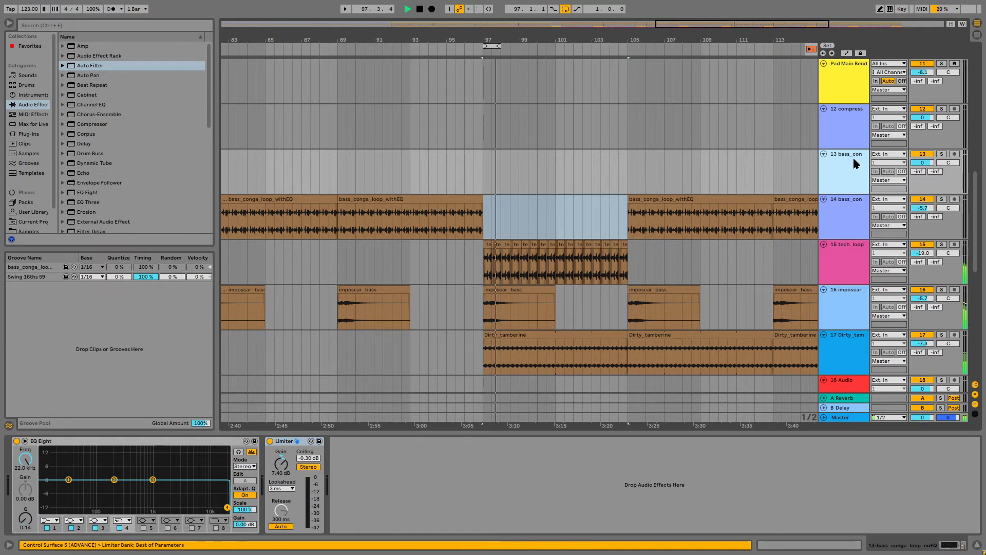
# - Insert a new audio track below the bass_conga_loop_noEQ track and name it Congas
pyautogui.hotkey('ctrl', 't')
pyautogui.hotkey('ctrl', 'r')
pyautogui.write('Conga')
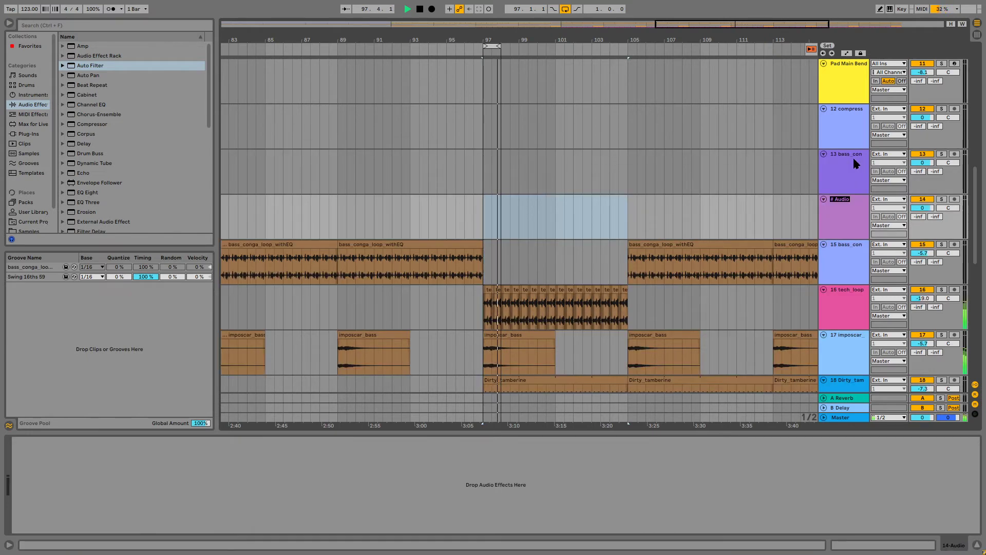
pyautogui.write('s')
pyautogui.press('Return')
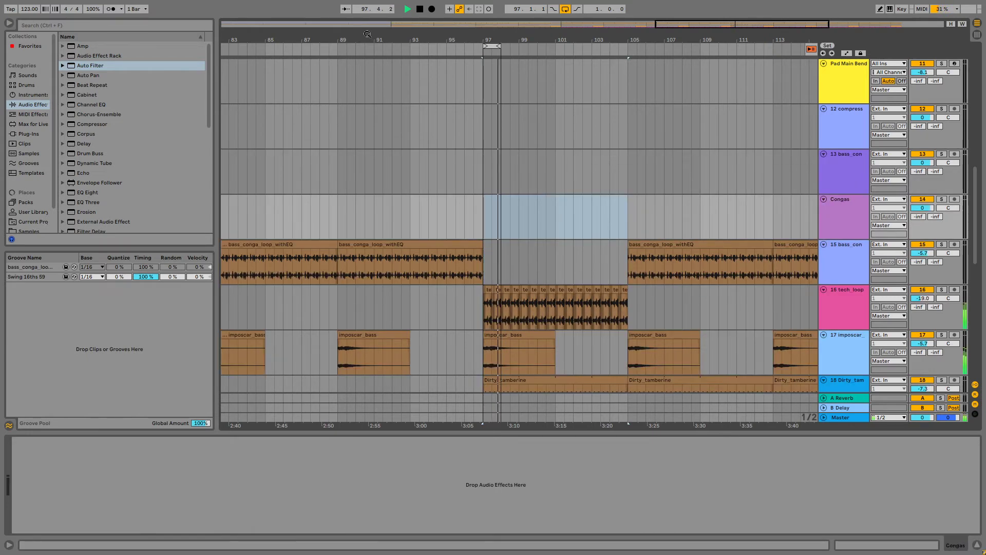
# - Copy the bass_conga_loop_noEQ clip from the intro and paste it onto the Congas track at bar 97
pyautogui.moveTo(734, 24); pyautogui.dragTo(465, 21)
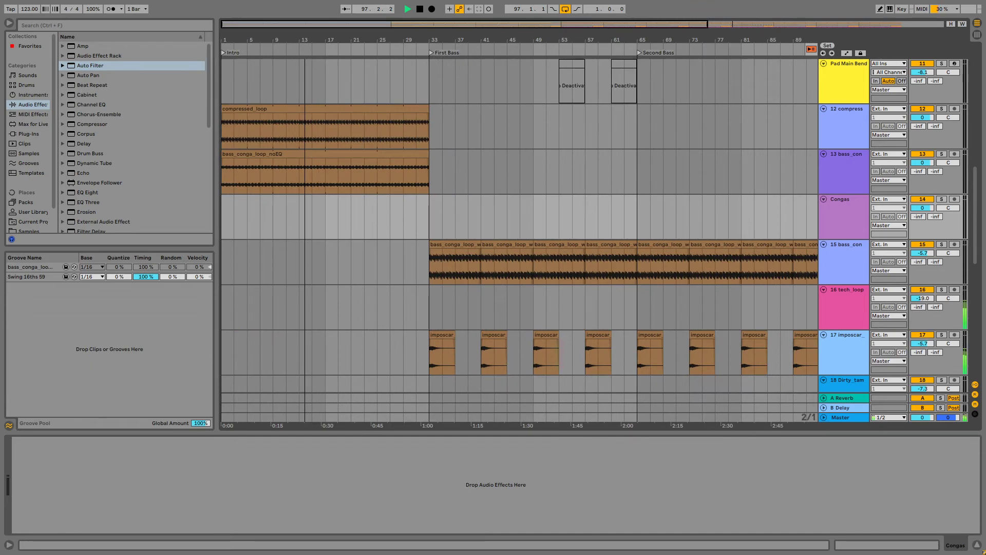
pyautogui.click(283, 154)
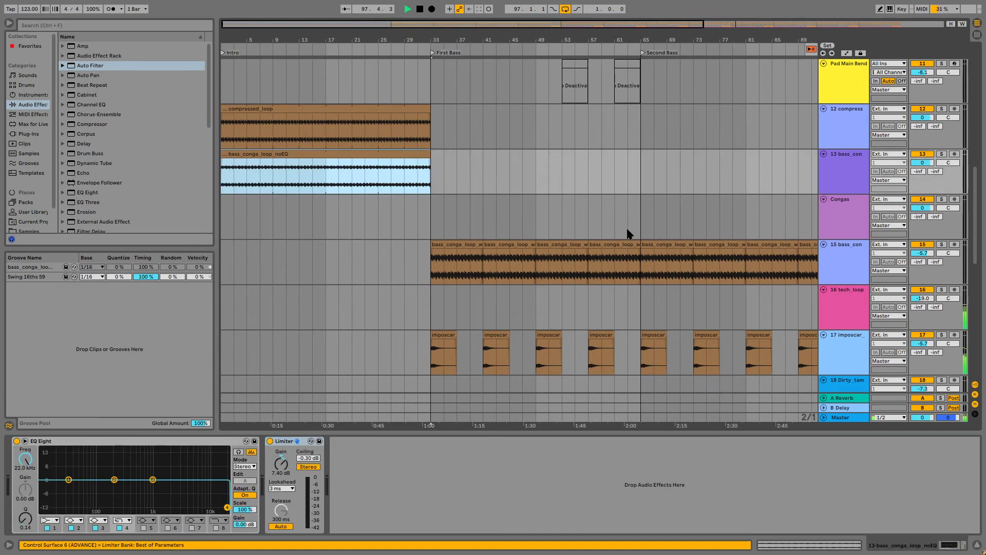
pyautogui.click(735, 24)
pyautogui.click(558, 218)
pyautogui.hotkey('ctrl', 'v')
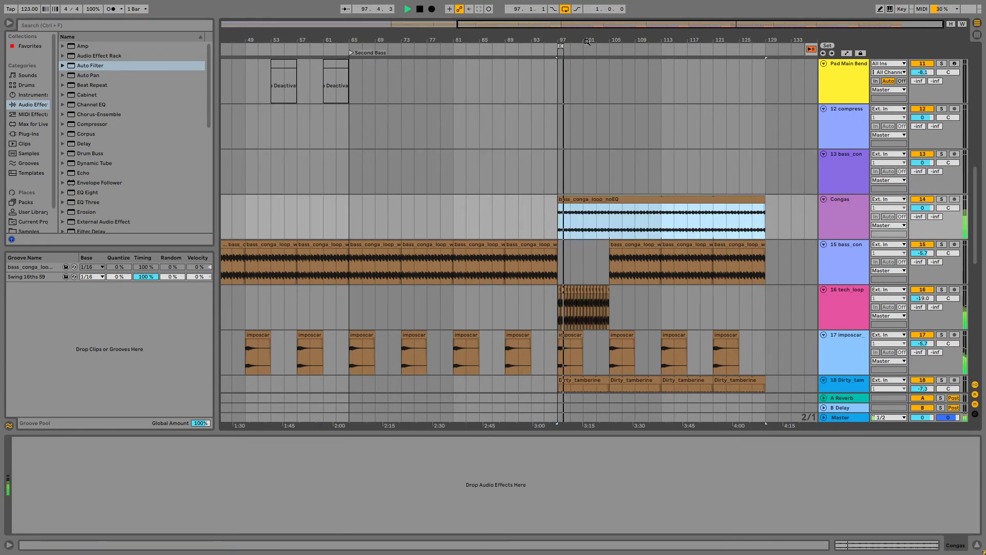
# - Mute the imposcar_bass track and the other melodic tracks to hear the percussion from bar 97
pyautogui.moveTo(604, 24); pyautogui.dragTo(760, 100)
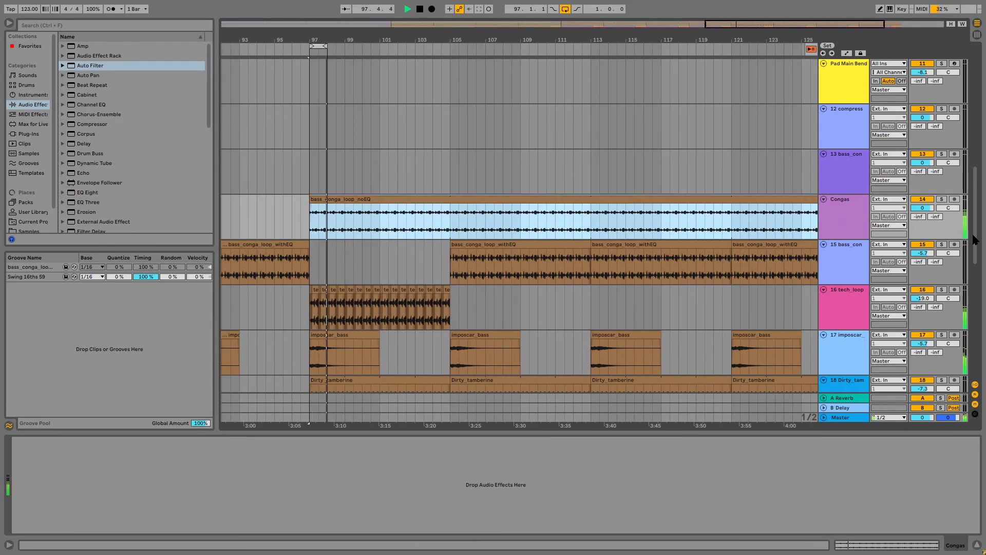
pyautogui.moveTo(974, 234); pyautogui.dragTo(971, 283)
pyautogui.click(922, 155)
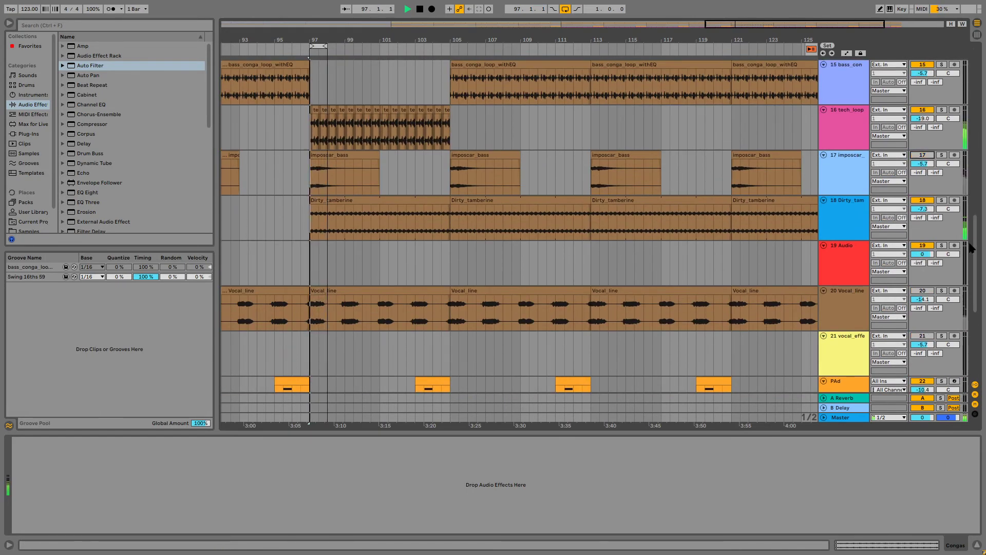
pyautogui.moveTo(974, 261); pyautogui.dragTo(978, 149)
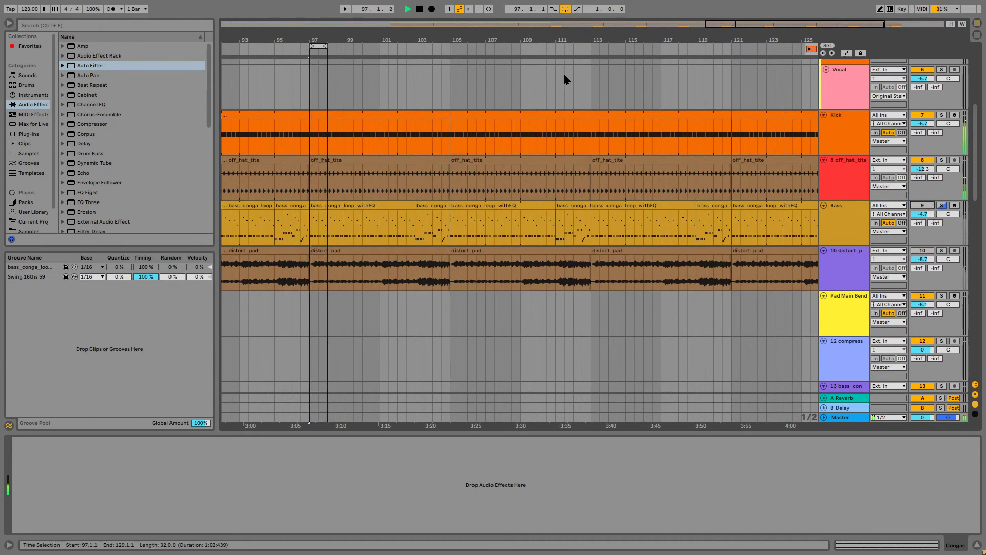
# - Solo the Congas track and add an EQ Eight with its first band at 80.8 Hz and -15.0 dB
pyautogui.scroll(-5, 451, 203)
pyautogui.scroll(-2, 448, 203)
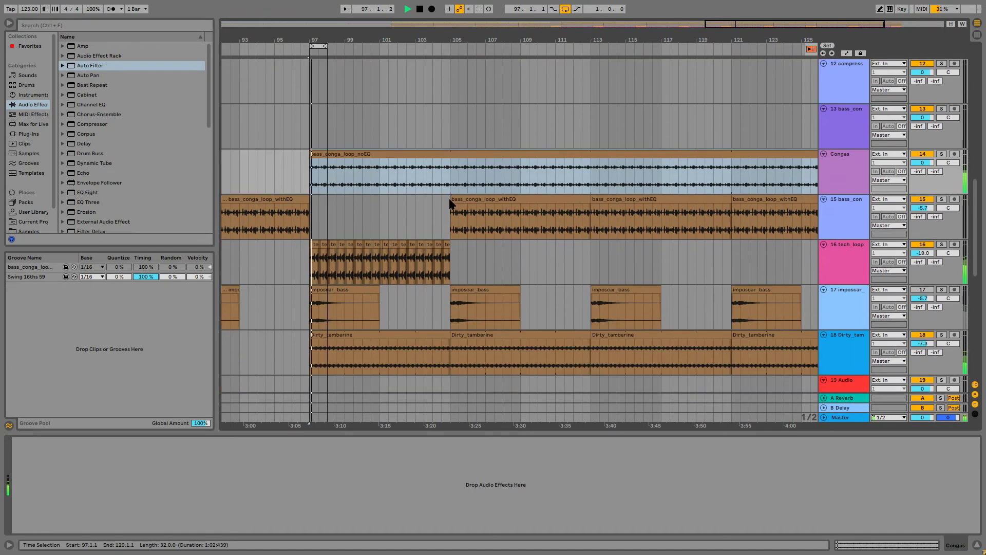
pyautogui.moveTo(730, 27); pyautogui.dragTo(729, 78)
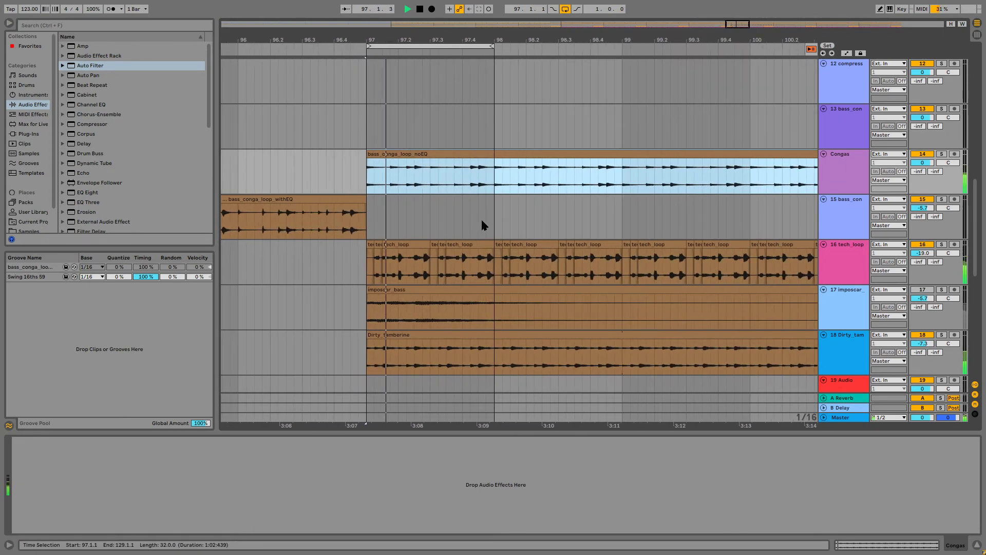
pyautogui.click(941, 155)
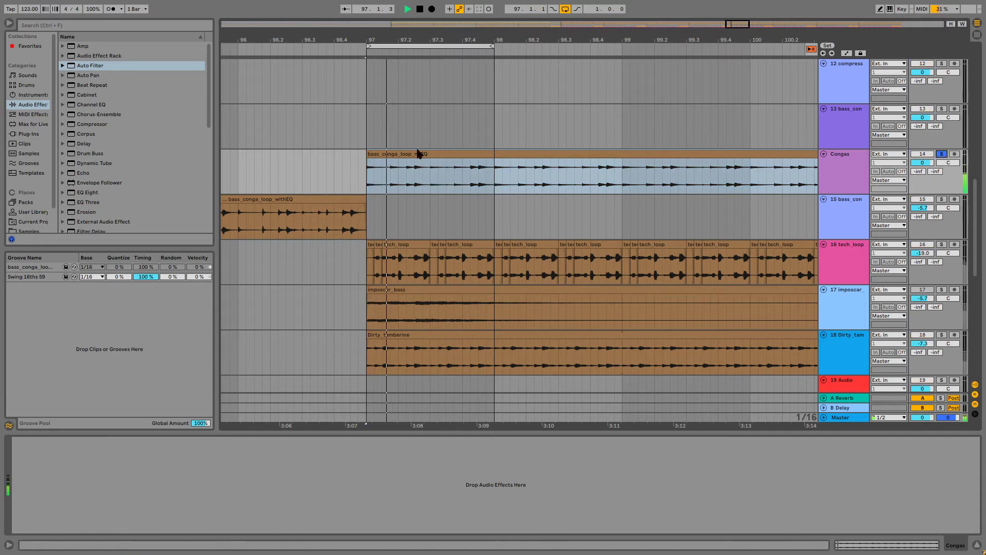
pyautogui.click(98, 192)
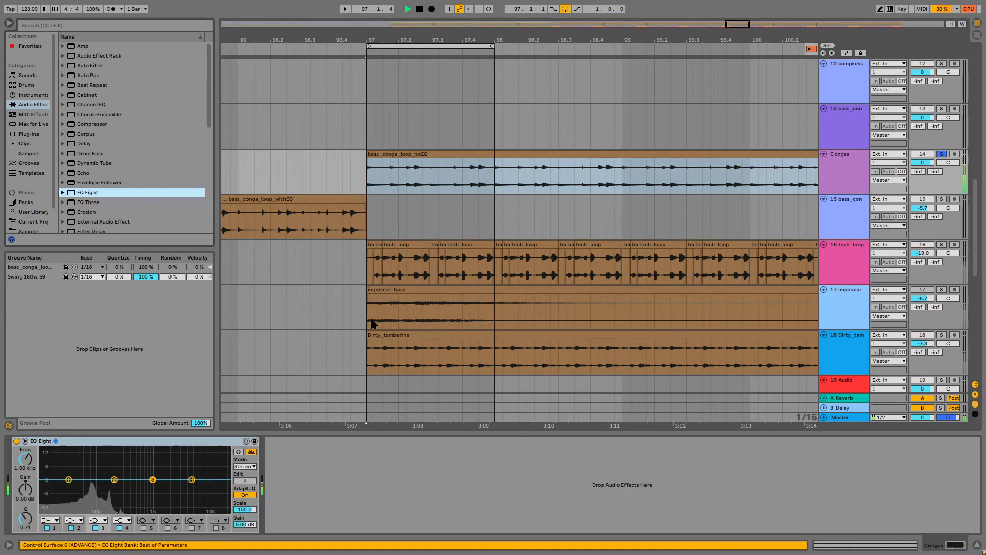
pyautogui.moveTo(68, 480); pyautogui.dragTo(92, 511)
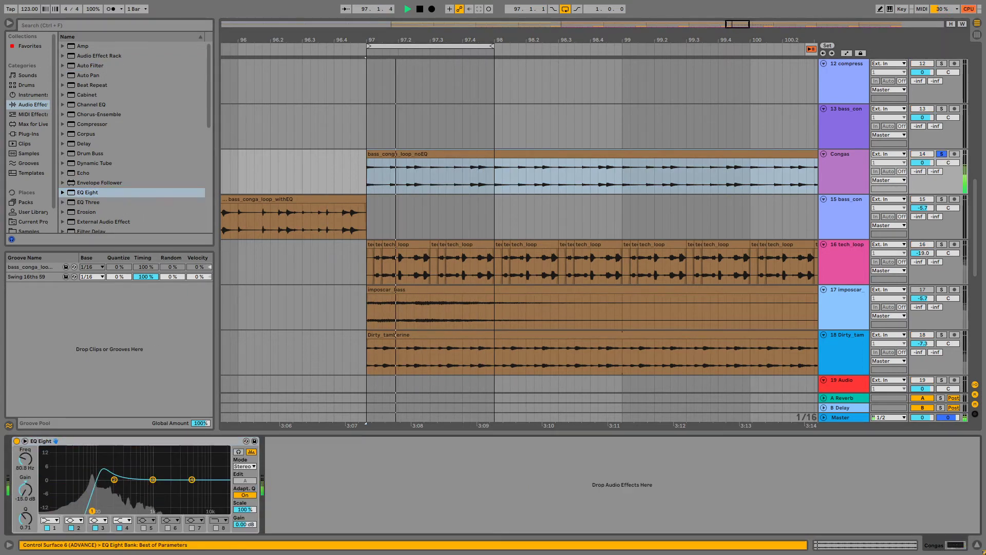
# - Boost the Congas EQ Eight's upper band by 12.8 dB at 1.53 kHz with a Q of 0.25, and unsolo the track
pyautogui.moveTo(191, 479); pyautogui.dragTo(148, 456)
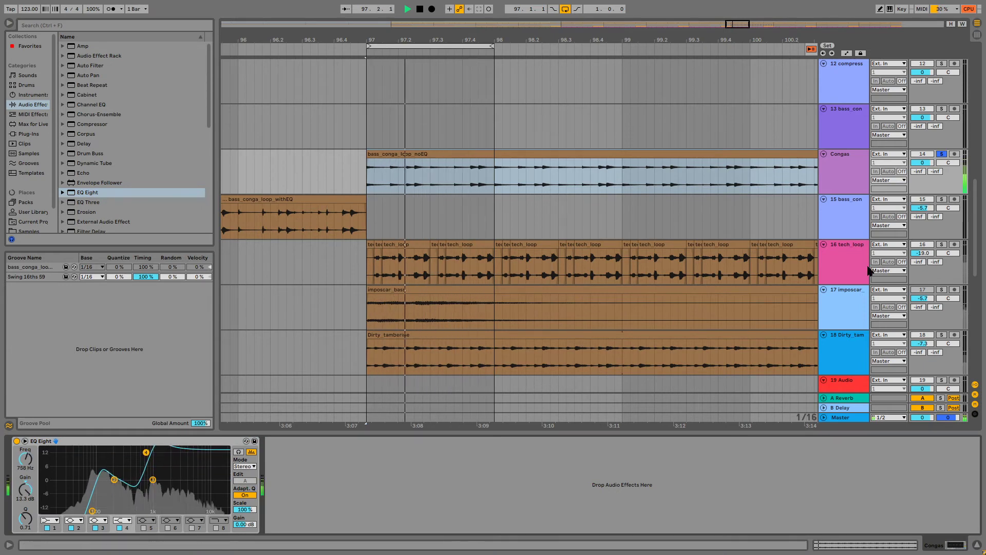
pyautogui.click(942, 154)
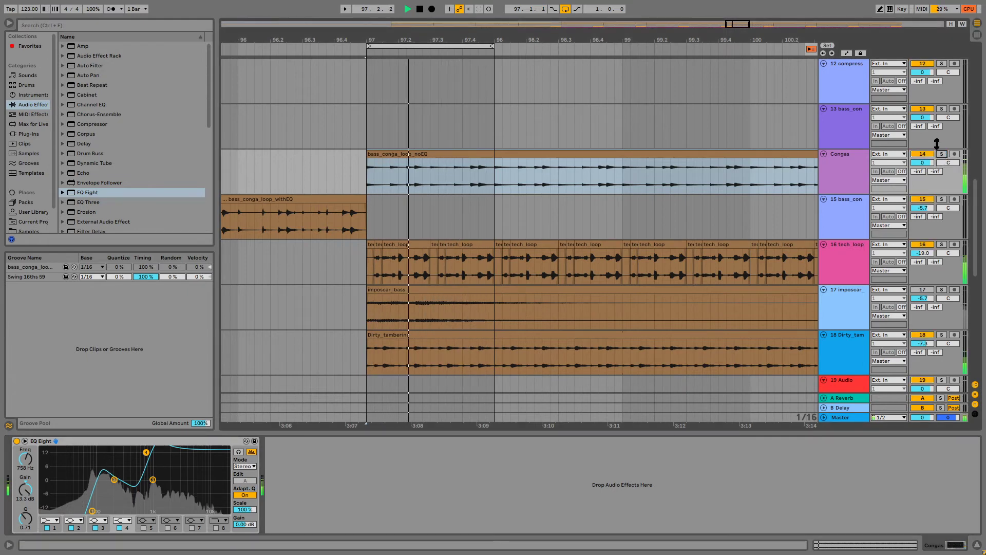
pyautogui.moveTo(147, 454); pyautogui.dragTo(149, 455)
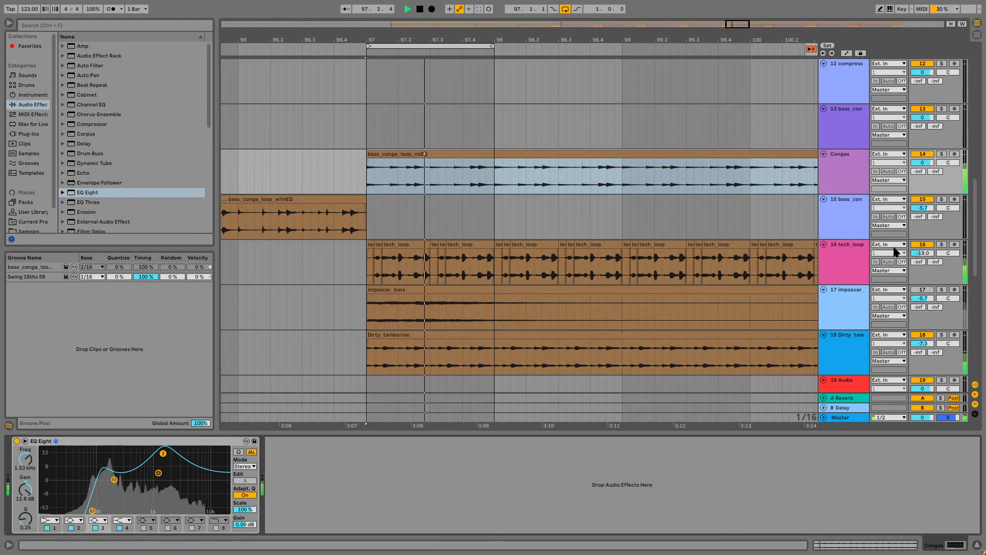
# - Lower the tech_loop track's volume to -20.9 dB and compare its sound with the Reverb off and on
pyautogui.moveTo(919, 256); pyautogui.dragTo(917, 257)
pyautogui.click(847, 246)
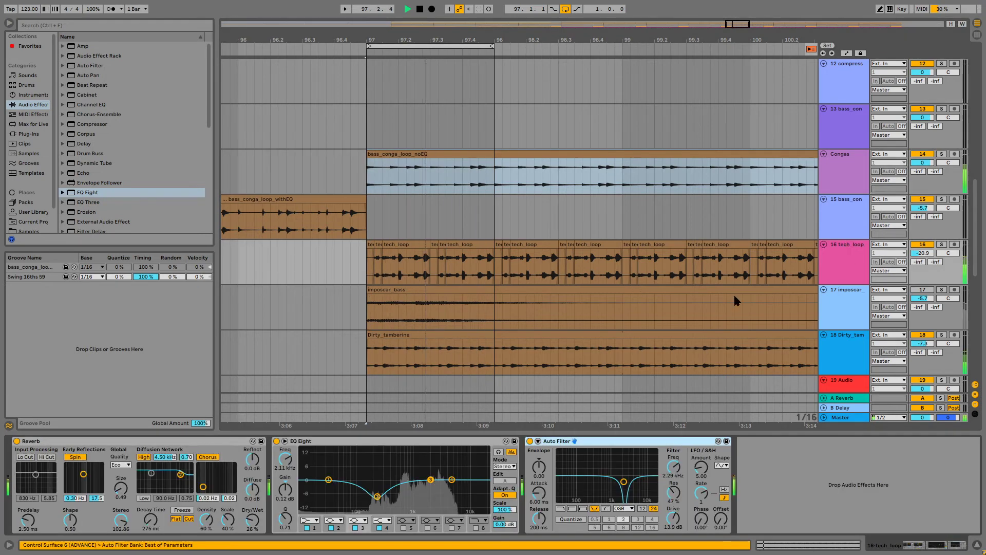
pyautogui.click(529, 441)
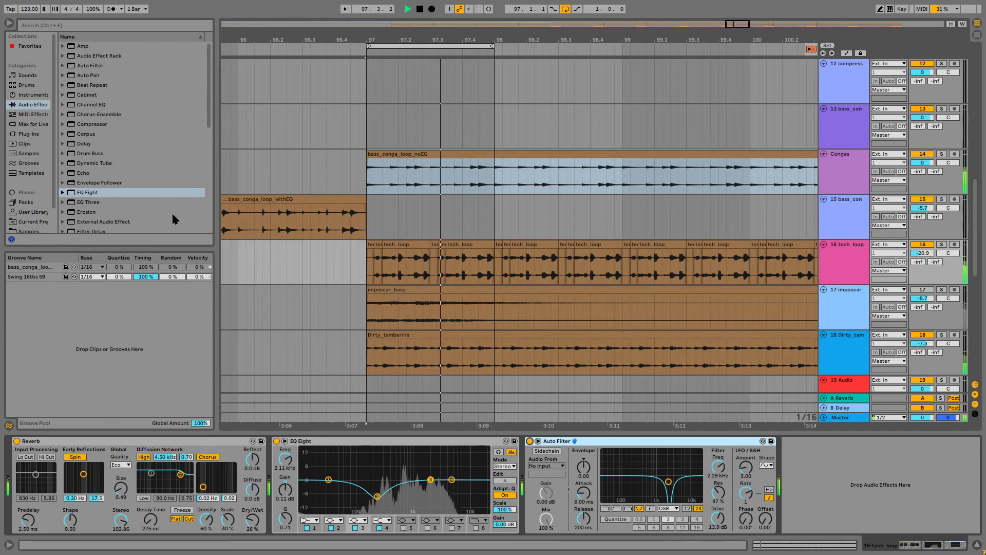
pyautogui.click(16, 441)
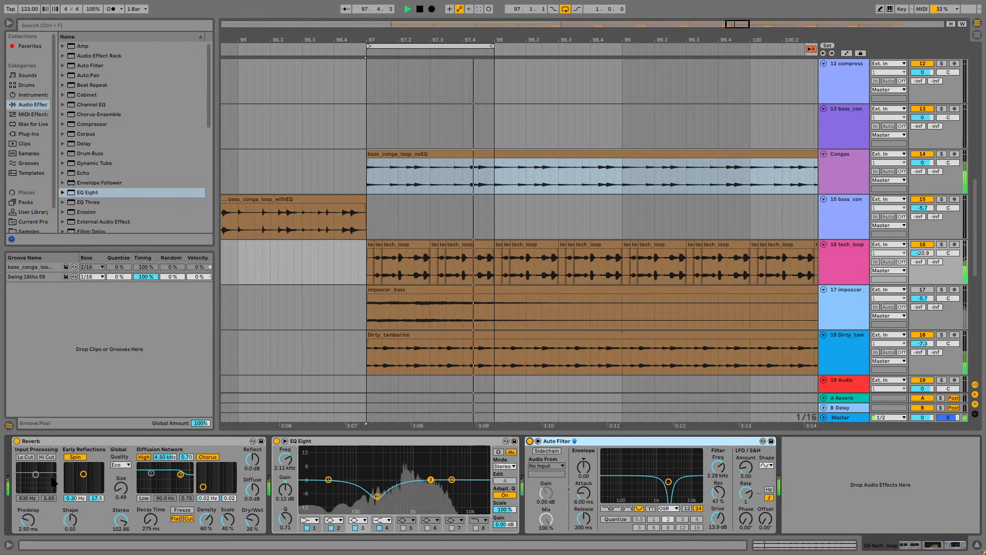
pyautogui.click(16, 440)
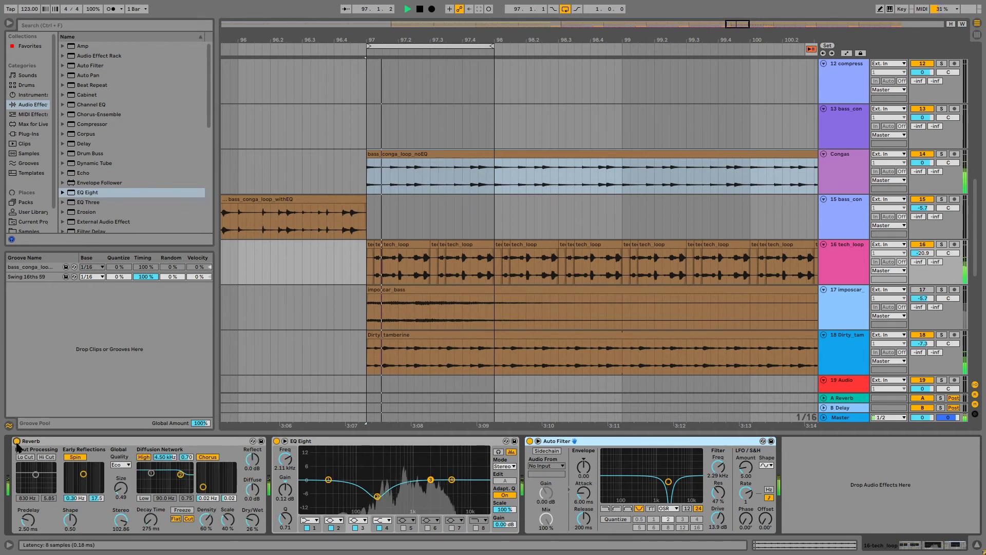
# - Consolidate the tech_loop slices in bar 97 into a single clip
pyautogui.click(370, 244)
pyautogui.press('space')
pyautogui.keyDown('shift'); pyautogui.click(476, 243); pyautogui.keyUp('shift')
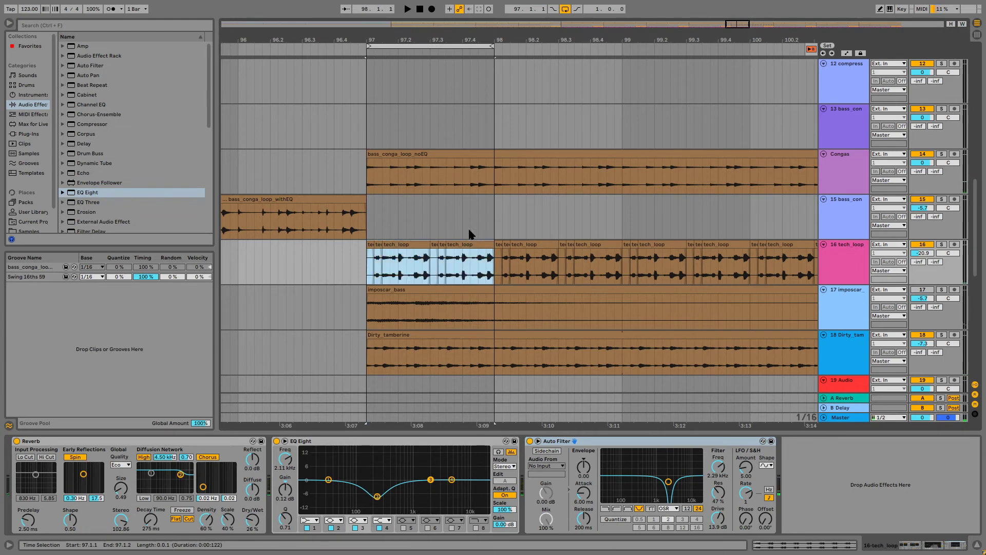
pyautogui.hotkey('ctrl', 'j')
pyautogui.click(422, 266)
# - Turn off transient looping in the consolidated tech_loop clip's Beats warp settings and set its transient envelope to 39
pyautogui.doubleClick(416, 244)
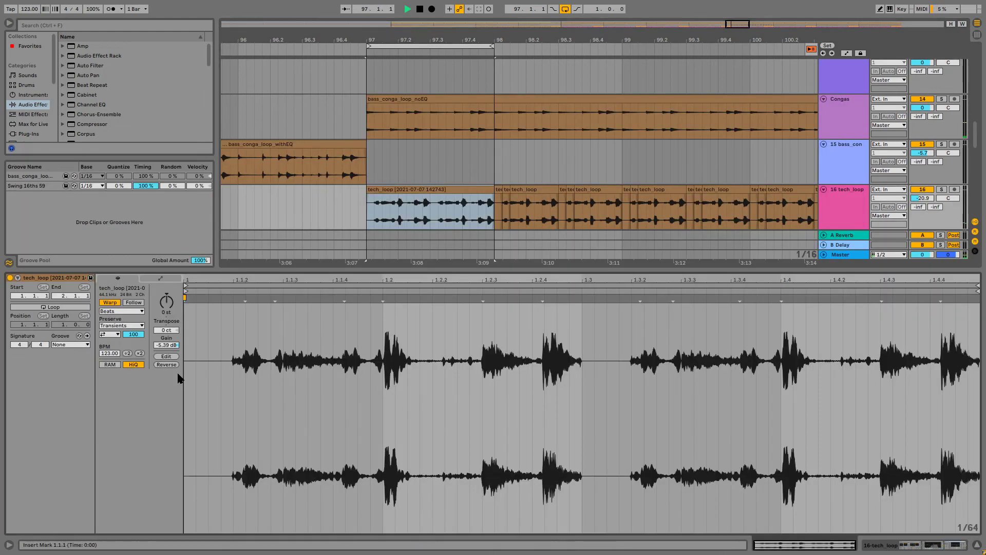
pyautogui.press('space')
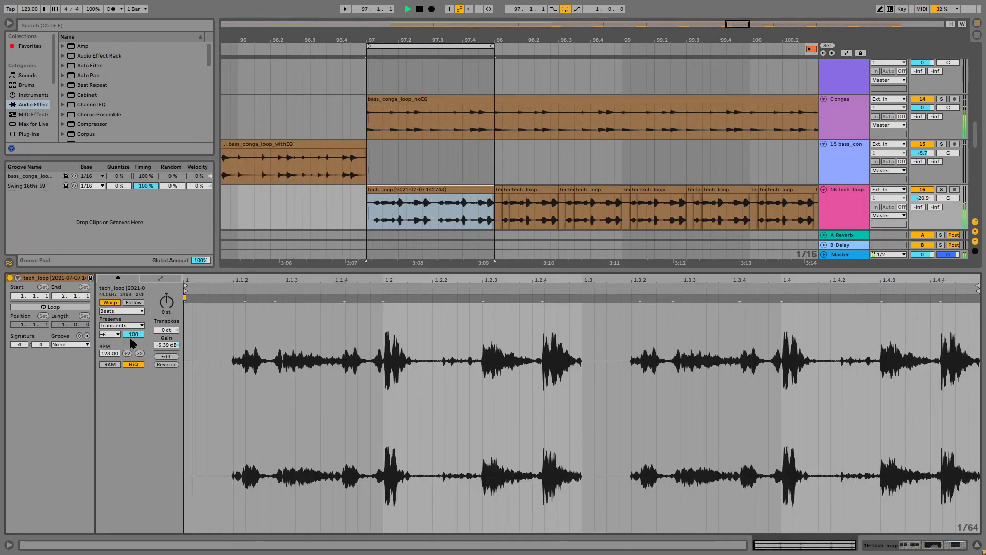
pyautogui.write('25')
pyautogui.press('BackSpace')
pyautogui.write('8')
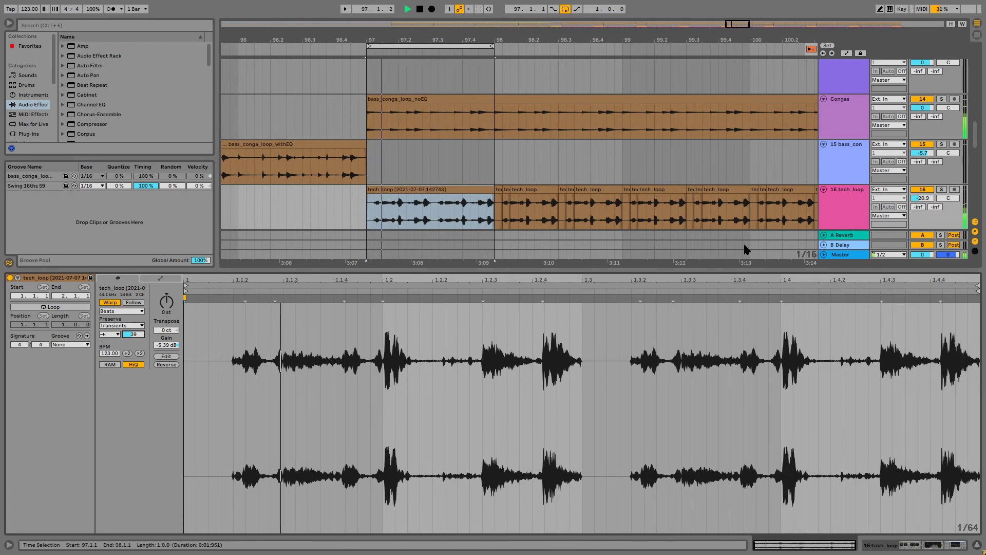
pyautogui.scroll(-2, 783, 147)
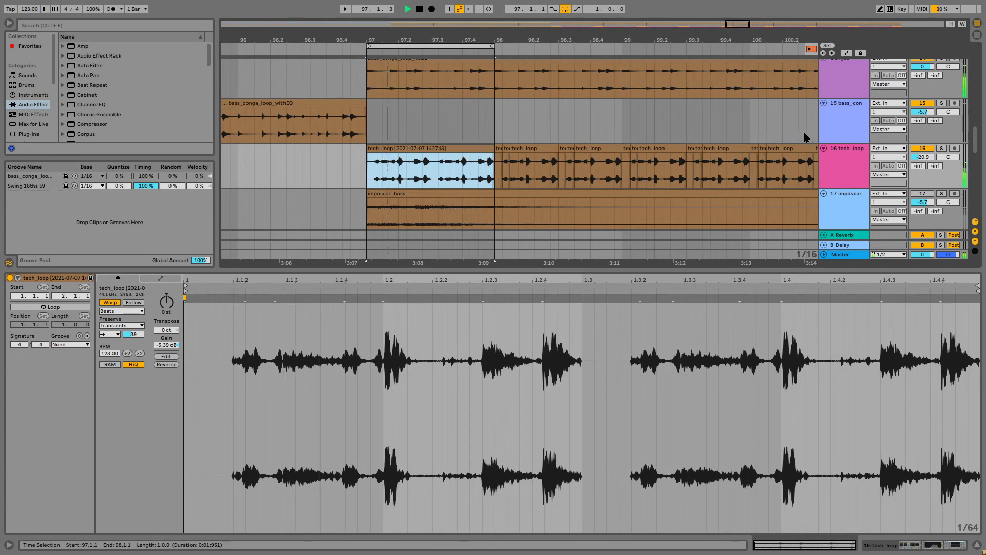
pyautogui.press('space')
# - Insert a new audio track below the tech_loop track
pyautogui.click(842, 157)
pyautogui.scroll(-1, 843, 156)
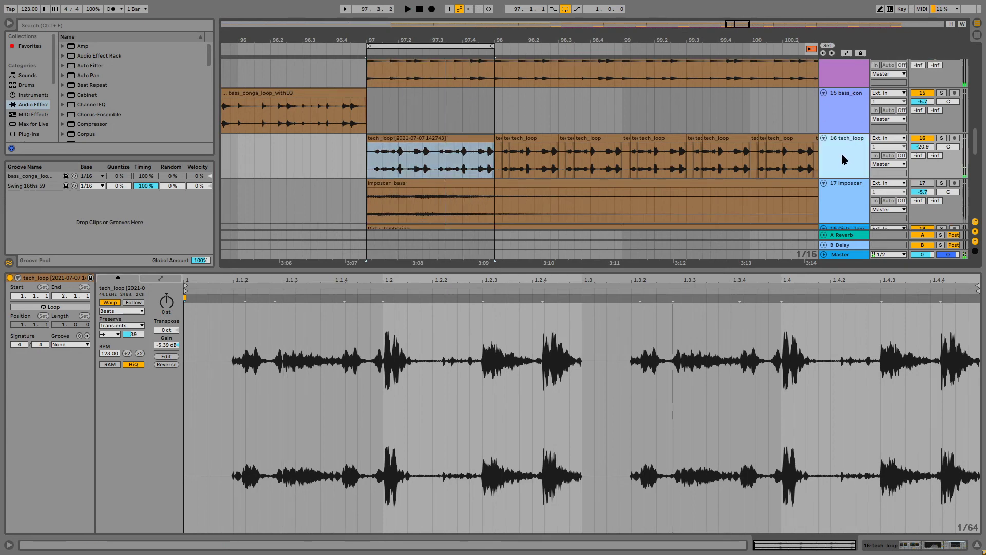
pyautogui.hotkey('ctrl', 't')
# - Search the entire browser library for shaker
pyautogui.click(90, 27)
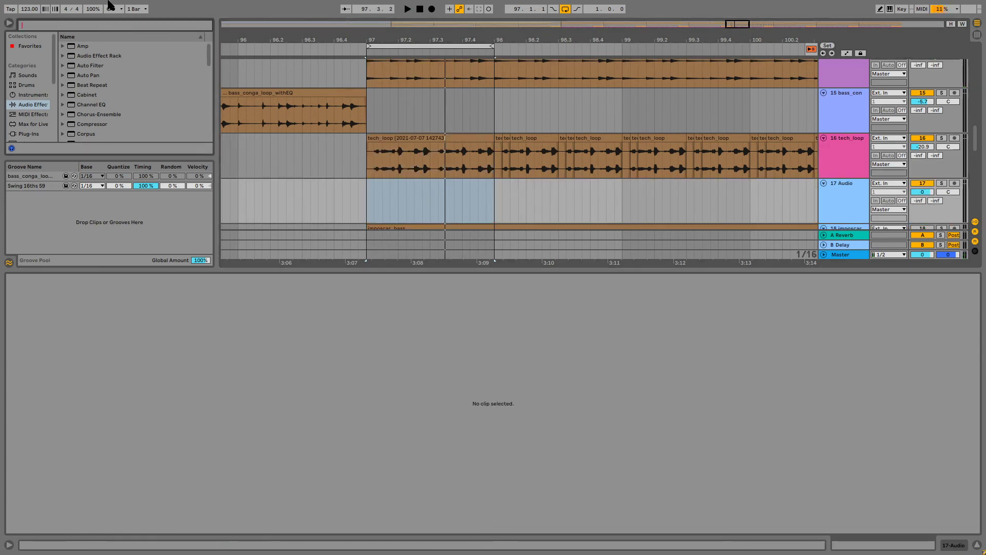
pyautogui.write('shaker')
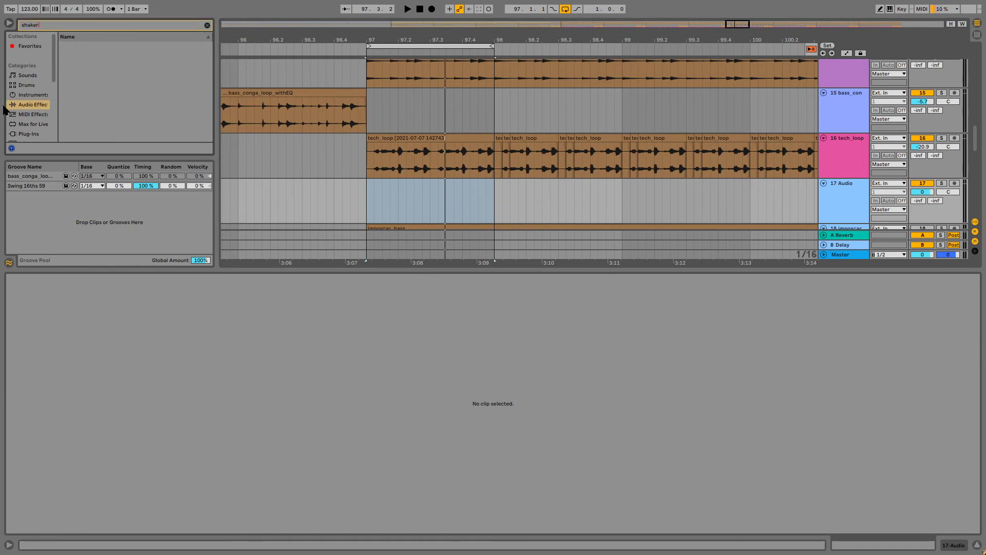
pyautogui.scroll(-4, 31, 108)
pyautogui.click(36, 100)
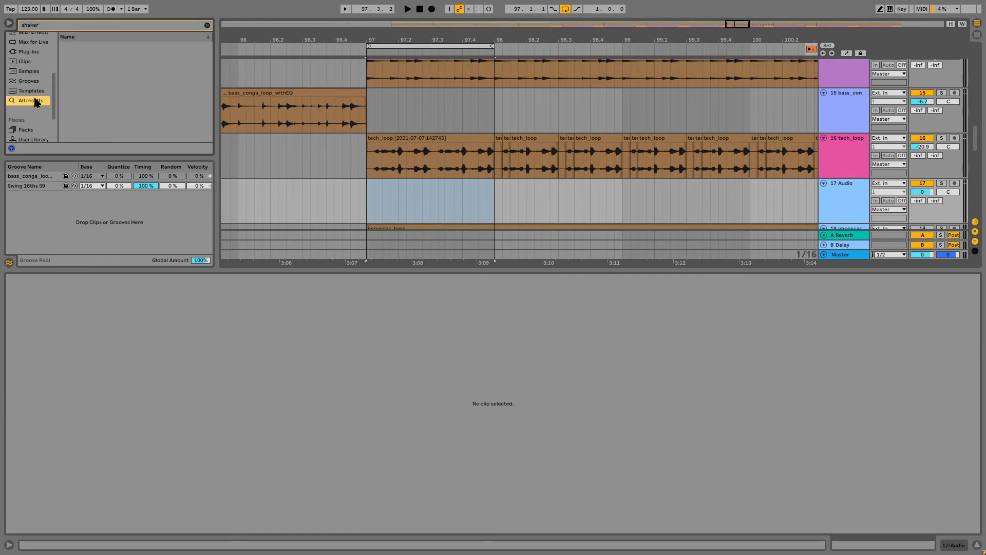
# - Audition shaker samples including BBL_shaker_doggo.wav, OS_RD_Gritty_Shaker.wav, PK_124_DP_02_SHAKER.wav and the RARE percussion loops
pyautogui.click(107, 88)
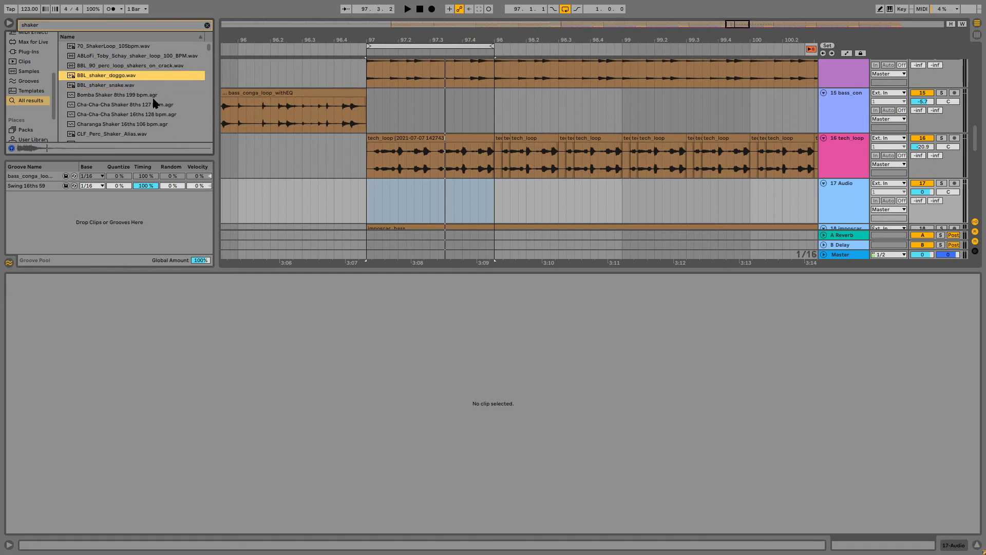
pyautogui.scroll(-5, 164, 82)
pyautogui.scroll(-12, 132, 105)
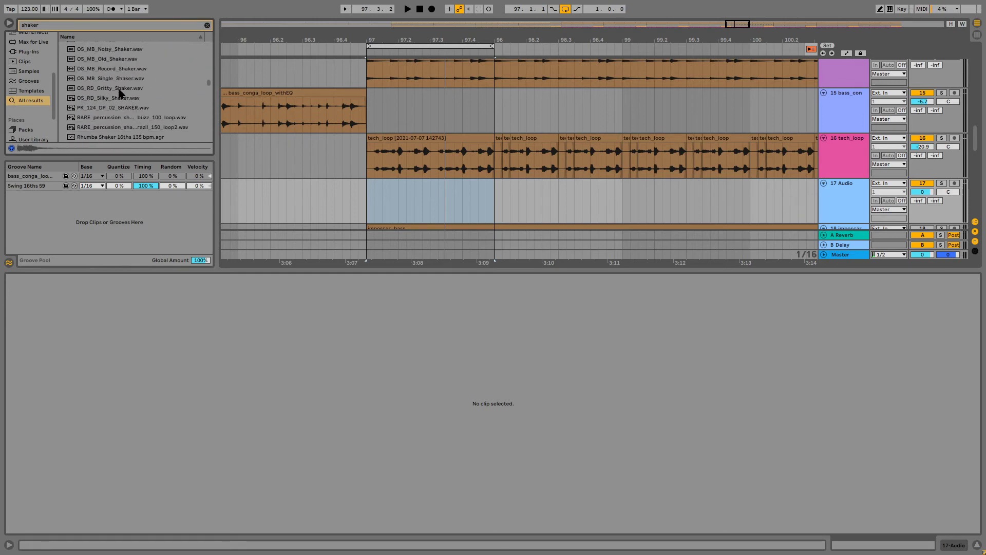
pyautogui.click(120, 90)
pyautogui.press('Down')
pyautogui.press('Down')
pyautogui.scroll(-1, 144, 92)
pyautogui.scroll(1, 144, 97)
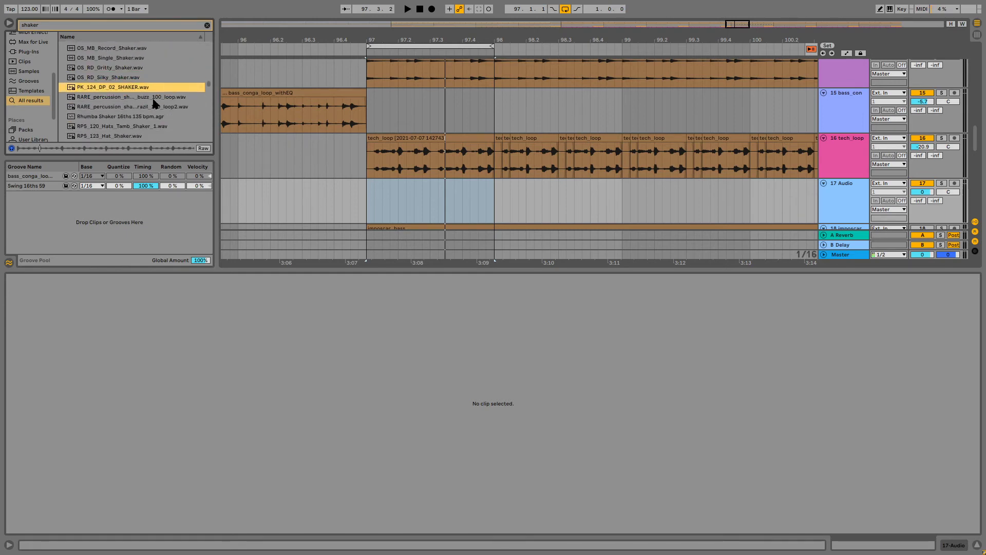
pyautogui.click(159, 96)
pyautogui.press('Down')
pyautogui.press('Up')
pyautogui.press('Up')
# - Try PK_124_DP_02_SHAKER.wav on the new audio track at bar 97 with the track volume at -16.6 dB
pyautogui.moveTo(193, 92); pyautogui.dragTo(371, 202)
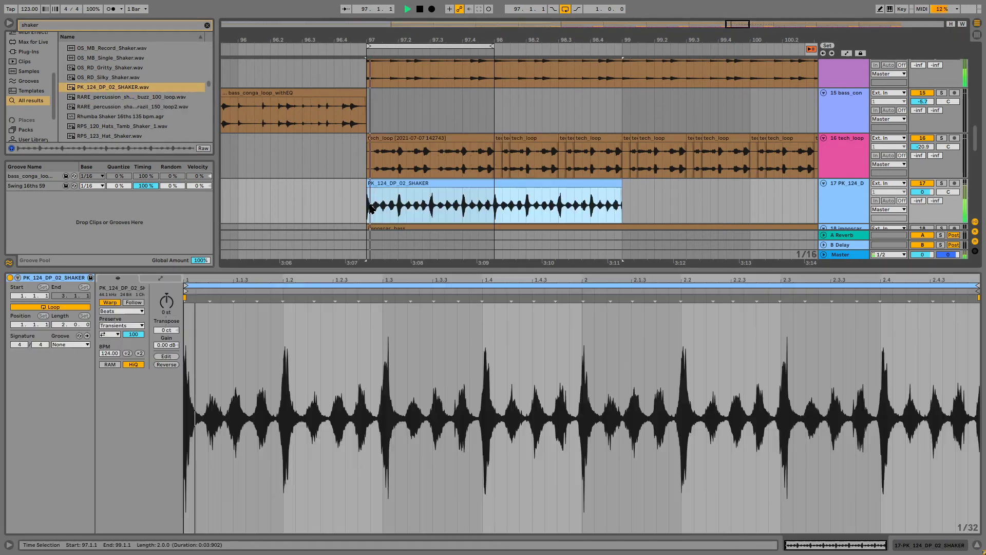
pyautogui.press('space')
pyautogui.moveTo(923, 191)
pyautogui.mouseDown()
pyautogui.moveTo(922, 210)
pyautogui.moveTo(923, 187)
pyautogui.mouseUp()
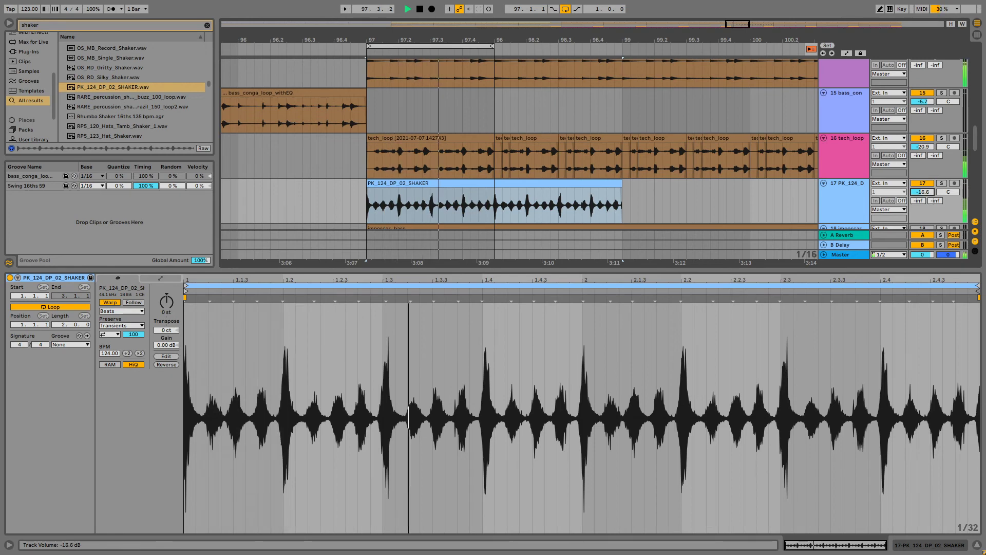
# - Audition the RPS shaker loops from RPS_120_Hats_Tamb_Shaker_1.wav to RPS_123_Hat_Shaker_Congos_1.wav
pyautogui.click(134, 119)
pyautogui.press('Down')
pyautogui.scroll(-1, 149, 117)
pyautogui.press('Down')
pyautogui.scroll(-1, 174, 95)
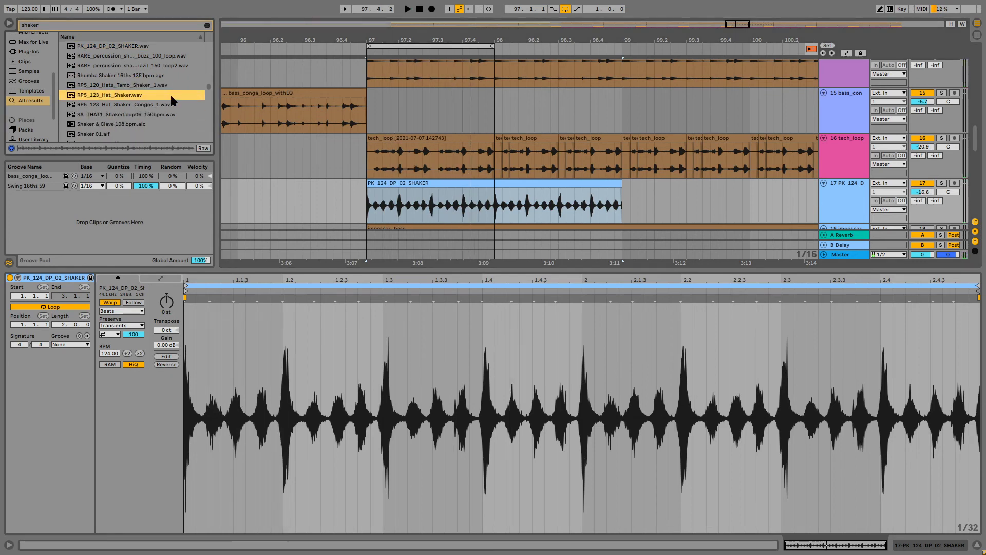
pyautogui.press('Down')
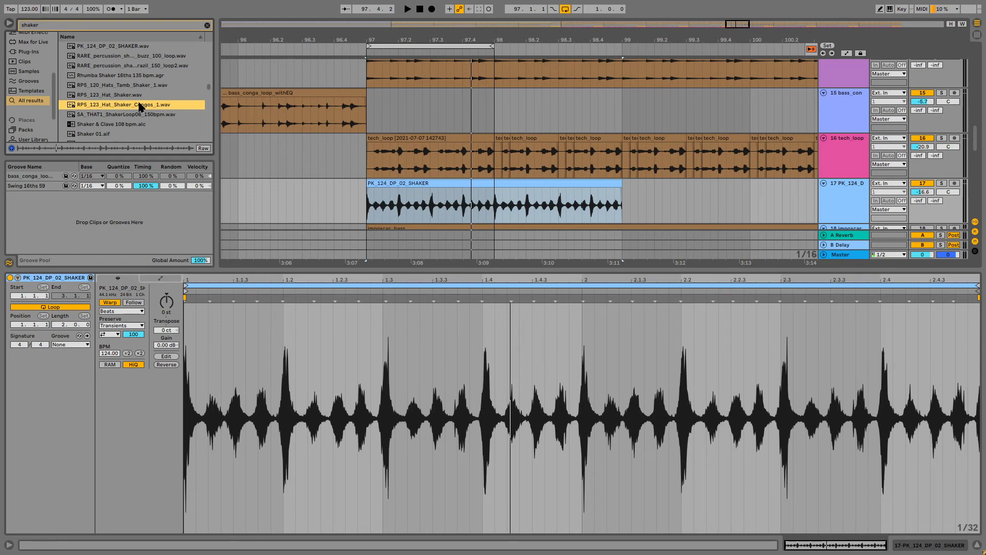
pyautogui.press('Up')
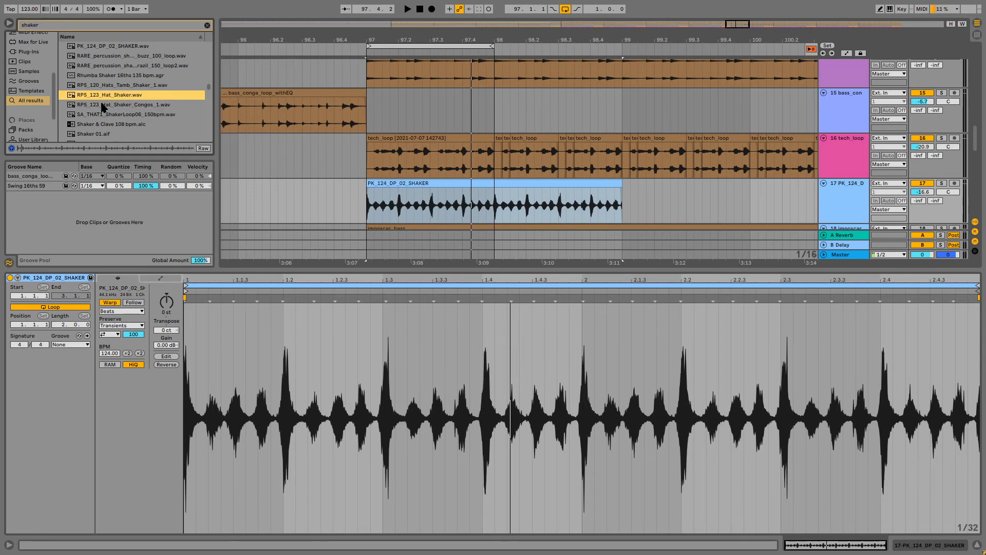
# - Replace the shaker clip at bar 97 with RPS_123_Hat_Shaker.wav and set the track volume to -7.4 dB
pyautogui.moveTo(103, 98); pyautogui.dragTo(367, 215)
pyautogui.press('space')
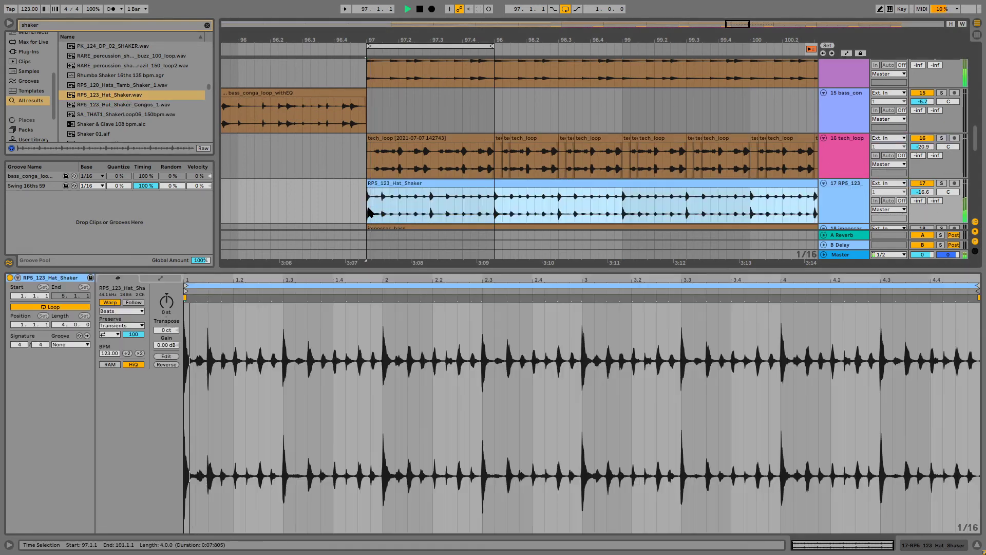
pyautogui.moveTo(922, 192)
pyautogui.mouseDown()
pyautogui.moveTo(922, 174)
pyautogui.moveTo(922, 197)
pyautogui.mouseUp()
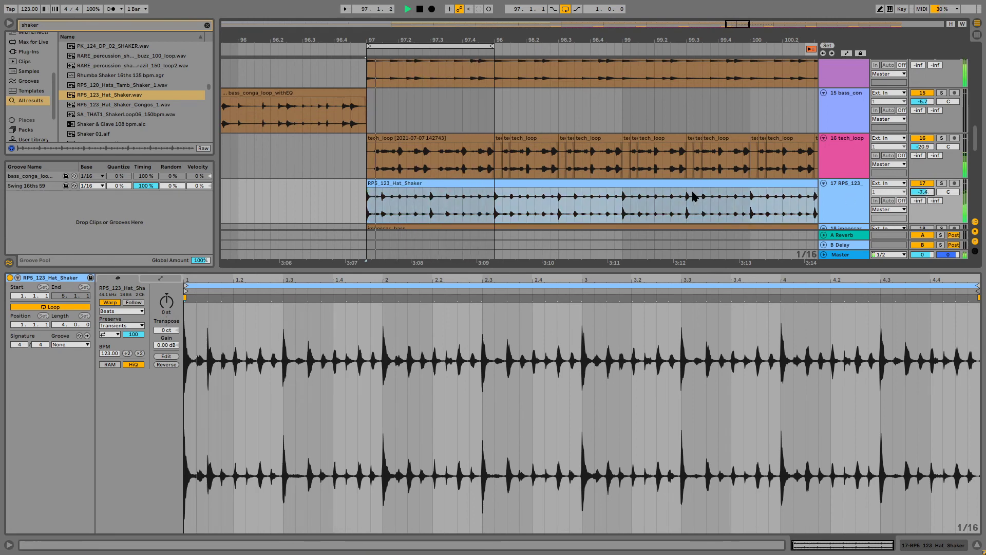
# - Stop playback and delete the RPS_123_Hat_Shaker clip from the new audio track
pyautogui.press('space')
pyautogui.click(463, 182)
pyautogui.press('Delete')
# - Audition the shaker samples from Shaker 01.aif down to waar_perc_125_shaker05.wav
pyautogui.click(122, 135)
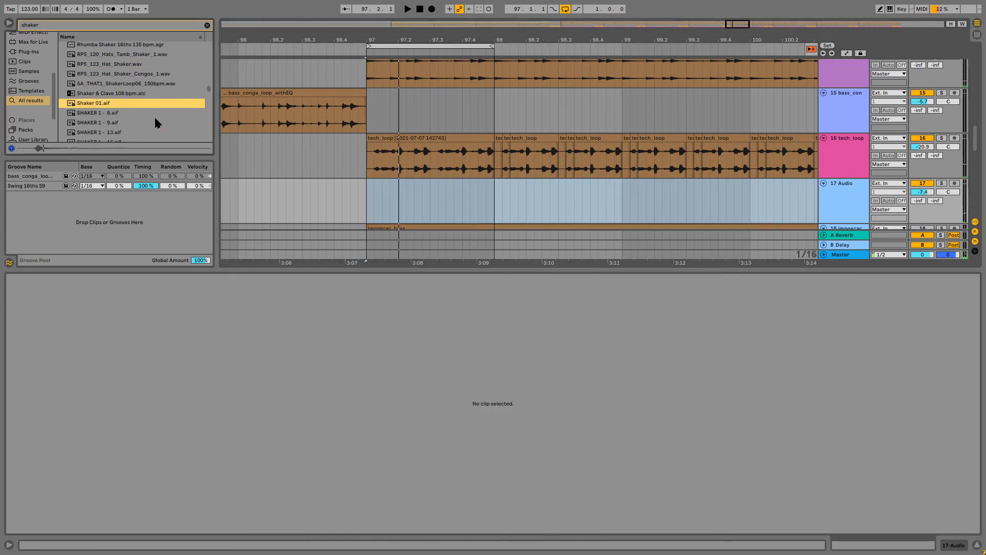
pyautogui.scroll(-5, 159, 103)
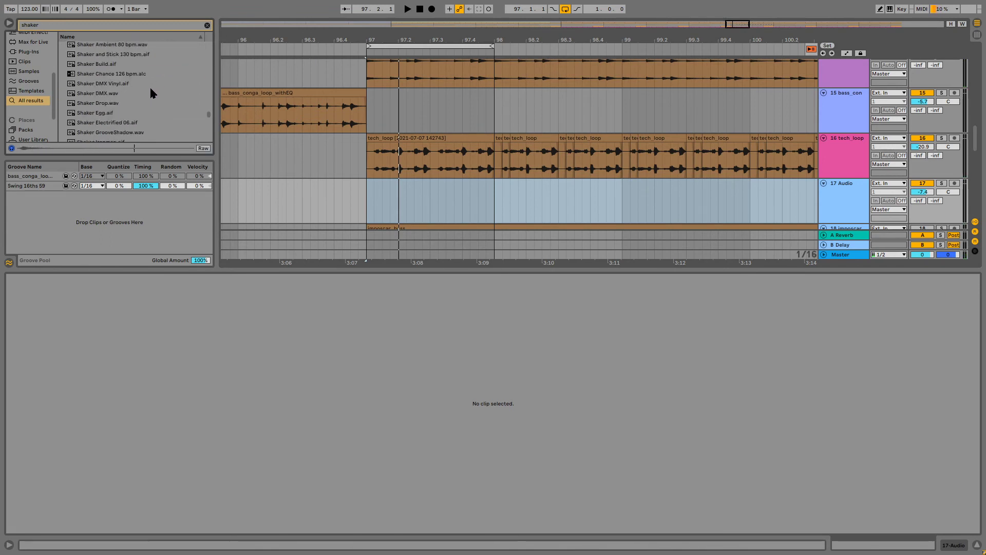
pyautogui.click(125, 92)
pyautogui.scroll(-5, 135, 92)
pyautogui.scroll(-5, 135, 93)
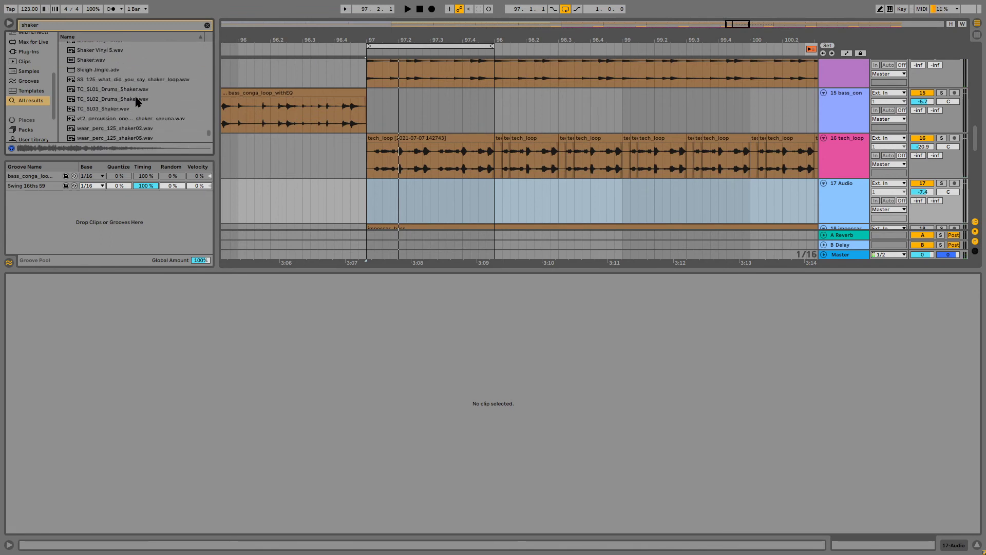
pyautogui.click(135, 93)
pyautogui.scroll(-1, 179, 95)
pyautogui.click(182, 89)
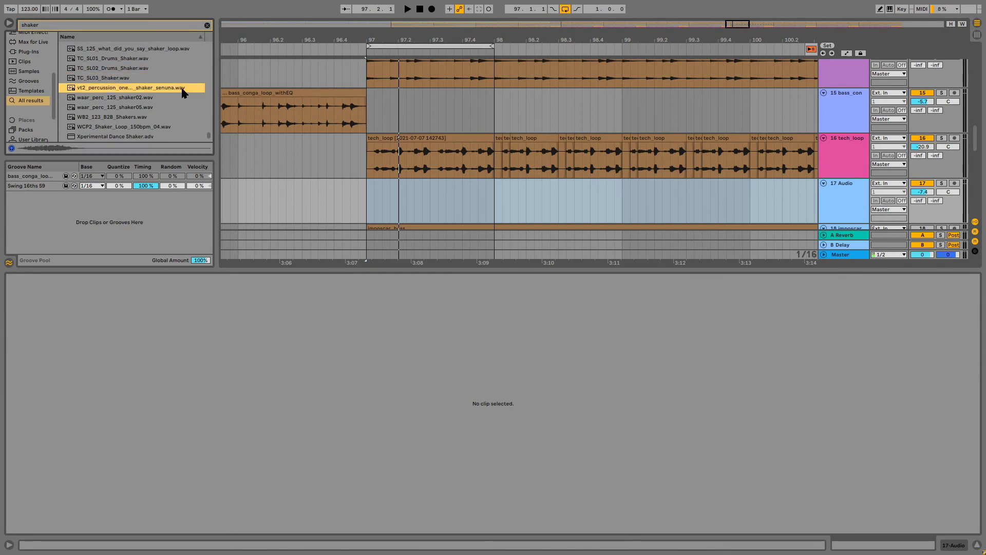
pyautogui.click(168, 94)
pyautogui.scroll(-1, 159, 94)
pyautogui.click(148, 93)
pyautogui.click(148, 87)
pyautogui.click(131, 97)
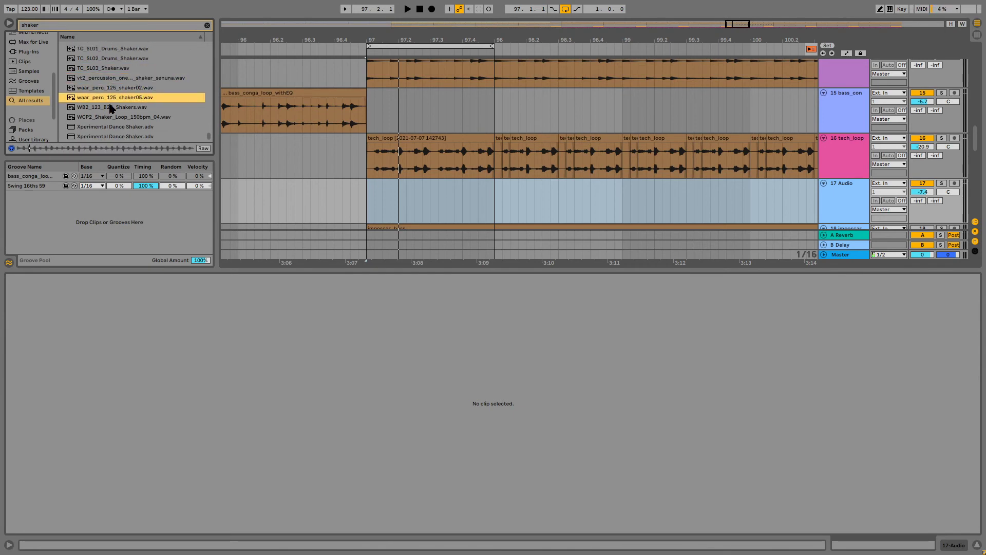
# - Place waar_perc_125_shaker05.wav on the new audio track at bar 97 and set the track volume to -13.5 dB
pyautogui.moveTo(97, 99); pyautogui.dragTo(399, 216)
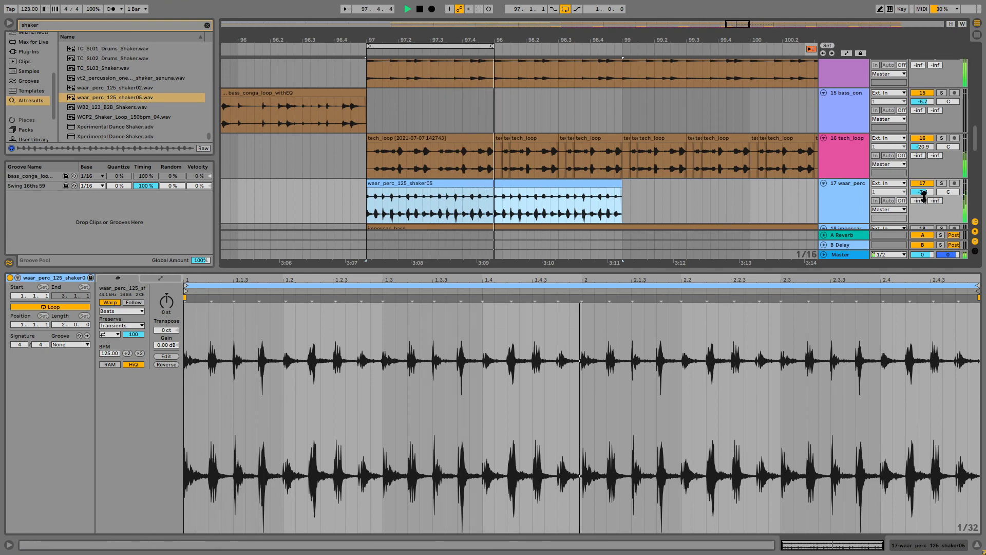
pyautogui.moveTo(922, 191); pyautogui.dragTo(922, 195)
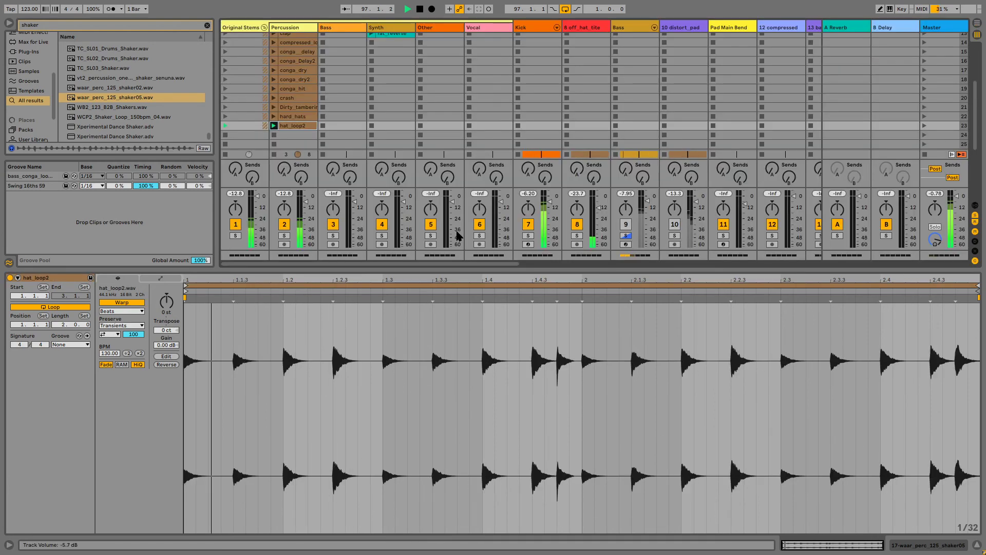
pyautogui.press('Tab')
pyautogui.press('Tab')
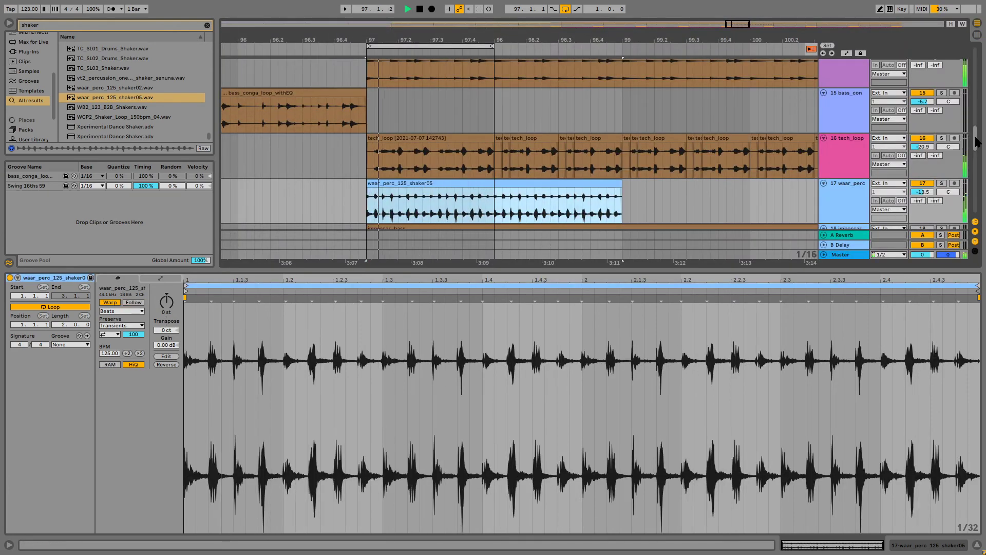
# - Split the Bass clip at bar 98 and activate the Bass track
pyautogui.moveTo(975, 137); pyautogui.dragTo(951, 100)
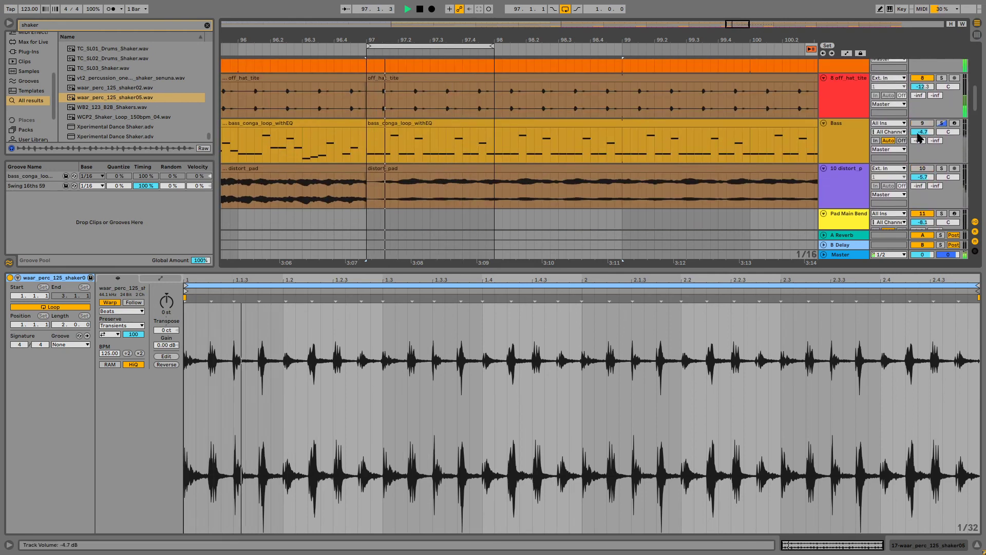
pyautogui.click(492, 149)
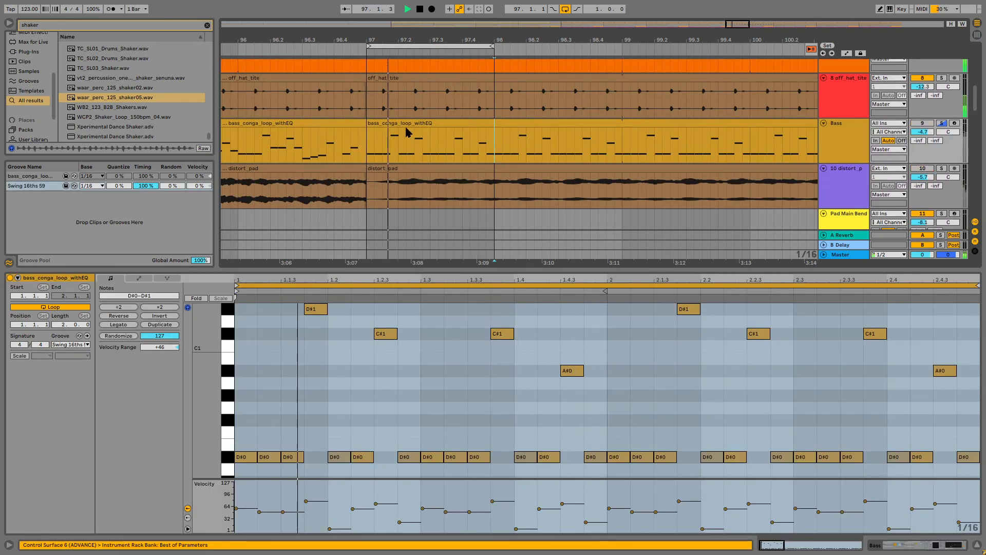
pyautogui.click(405, 125)
pyautogui.click(495, 139)
pyautogui.hotkey('ctrl', 'e')
pyautogui.click(470, 124)
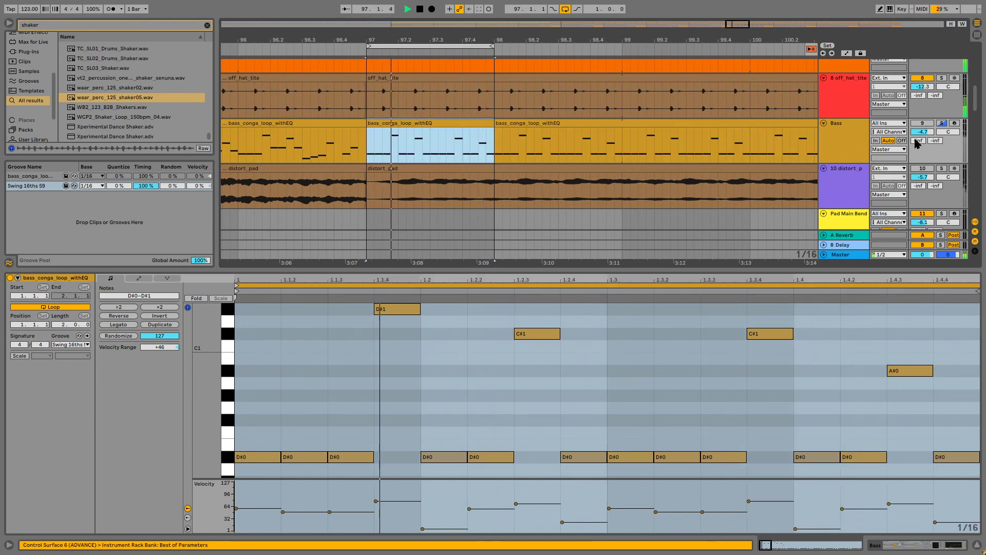
pyautogui.click(923, 123)
# - Delete all MIDI notes from the one-bar Bass clip at bar 97
pyautogui.doubleClick(449, 123)
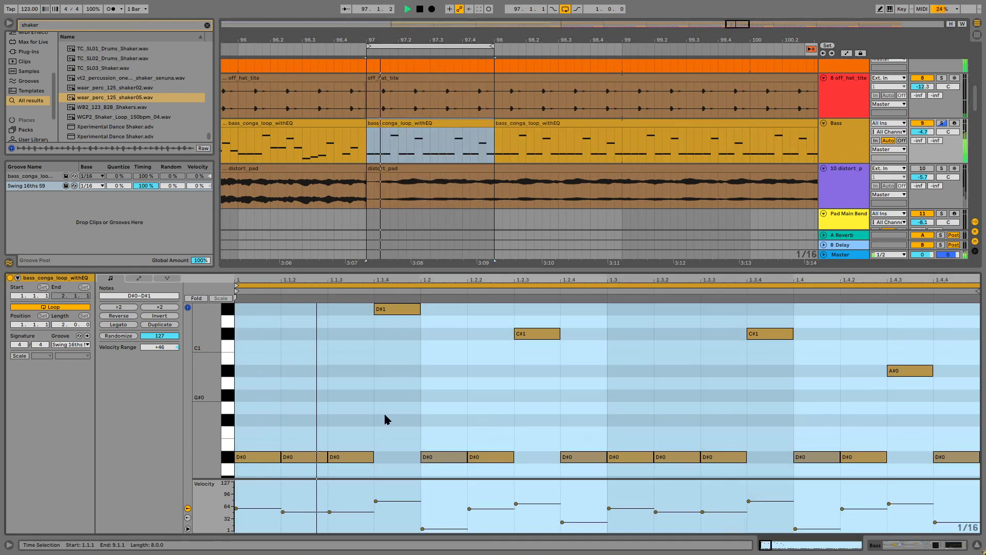
pyautogui.hotkey('ctrl', 'a')
pyautogui.press('space')
pyautogui.press('Delete')
# - Add a sixteenth D#0 note at the start of the emptied Bass clip and audition it
pyautogui.doubleClick(254, 457)
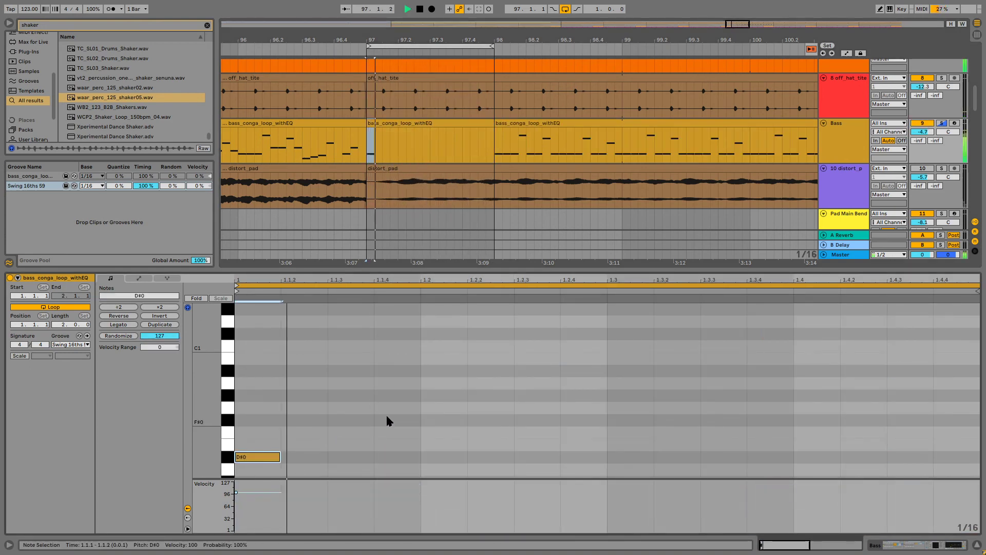
pyautogui.press('space')
pyautogui.scroll(3, 393, 385)
pyautogui.press('space')
pyautogui.press('space')
pyautogui.press('space')
pyautogui.press('space')
pyautogui.scroll(-2, 308, 329)
pyautogui.press('space')
pyautogui.press('space')
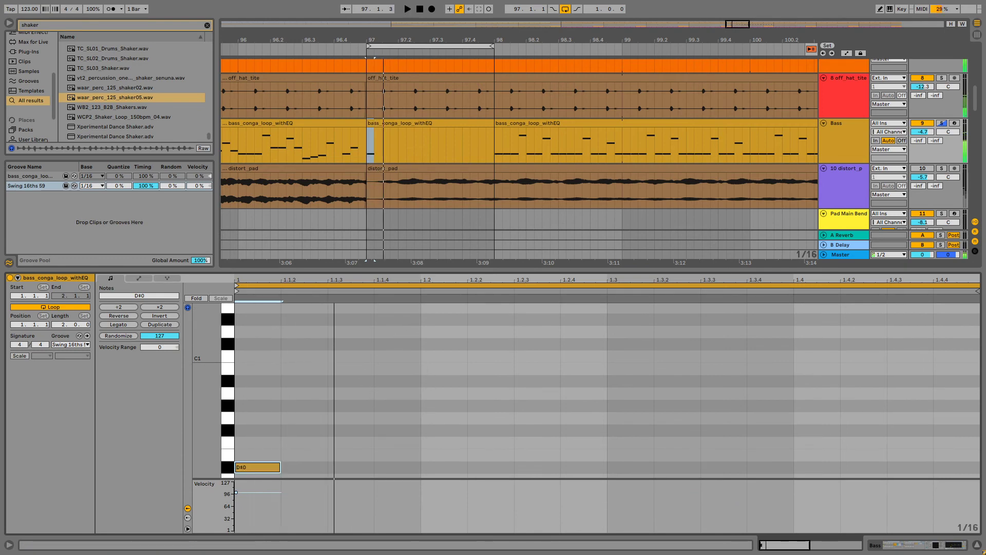
# - Duplicate the D#0 note to 1.1.4 and raise the copy an octave to D#1
pyautogui.moveTo(194, 365); pyautogui.dragTo(194, 356)
pyautogui.press('space')
pyautogui.press('space')
pyautogui.doubleClick(194, 356)
pyautogui.press('space')
pyautogui.press('space')
pyautogui.press('space')
pyautogui.press('space')
pyautogui.moveTo(370, 368); pyautogui.dragTo(212, 412)
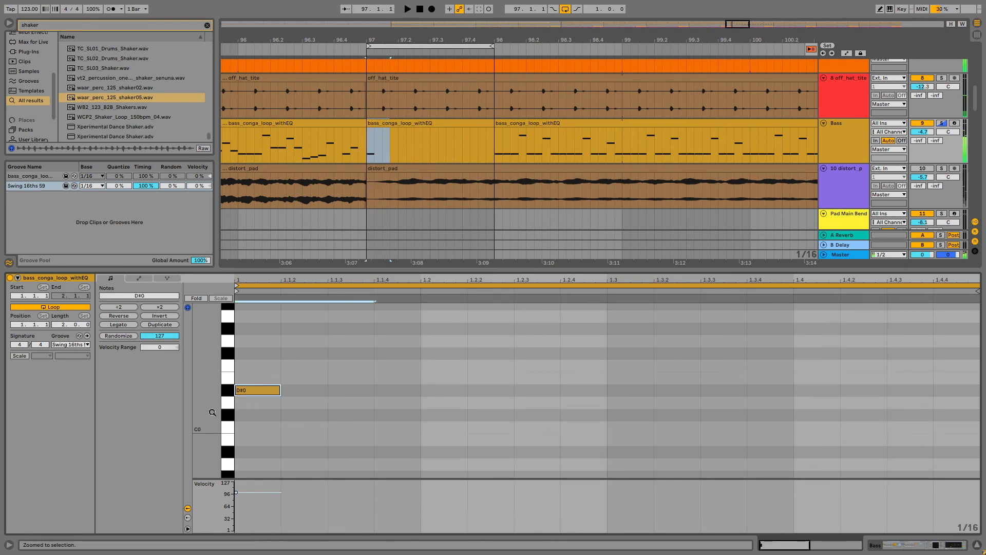
pyautogui.hotkey('ctrl', 'd')
pyautogui.hotkey('shift', 'Up')
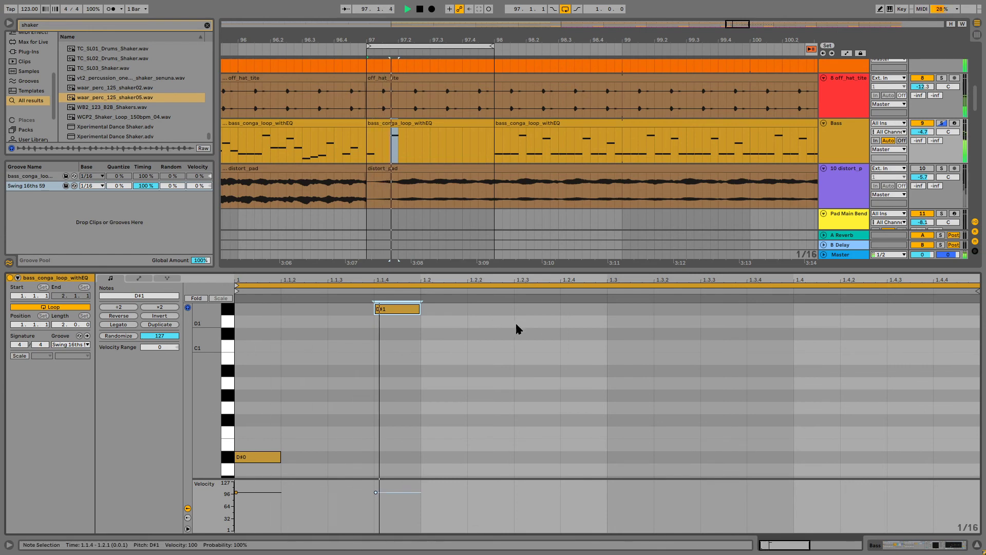
# - Add a sixteenth note at 1.2.3 in the Bass clip and lower it to A#0
pyautogui.doubleClick(537, 346)
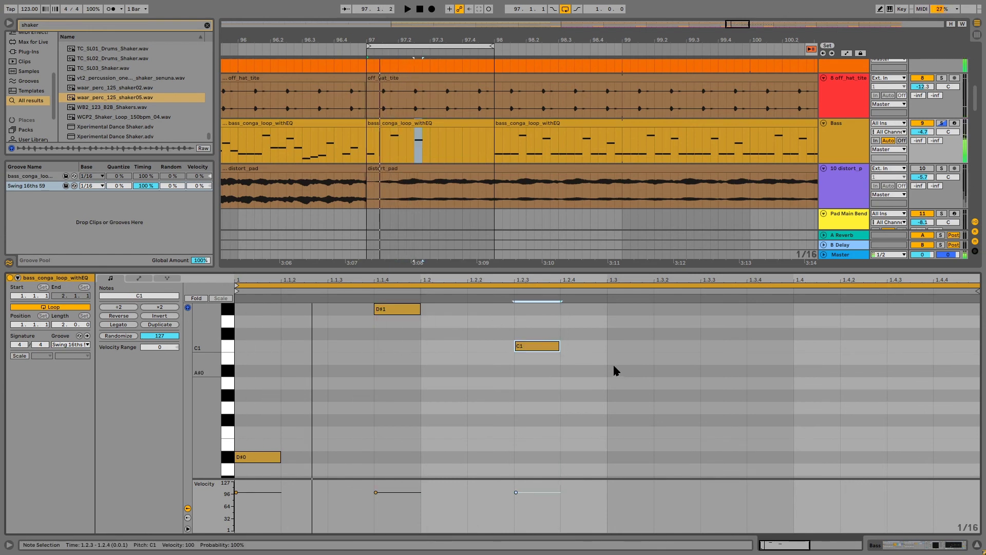
pyautogui.press('Down')
pyautogui.press('Down')
pyautogui.press('space')
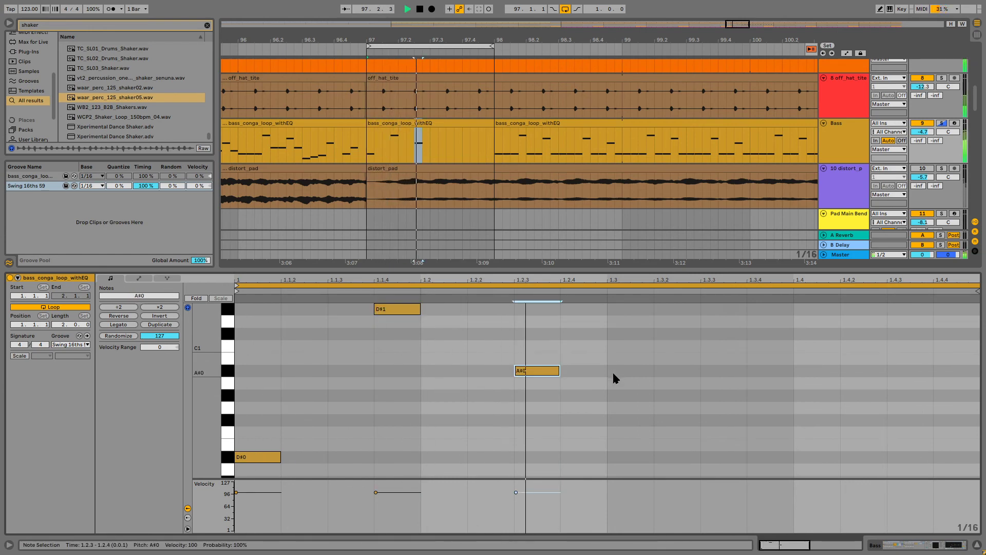
# - Stop playback and add a sixteenth F#0 note at 1.3.1 in the Bass clip
pyautogui.scroll(-2, 613, 379)
pyautogui.press('space')
pyautogui.click(621, 412)
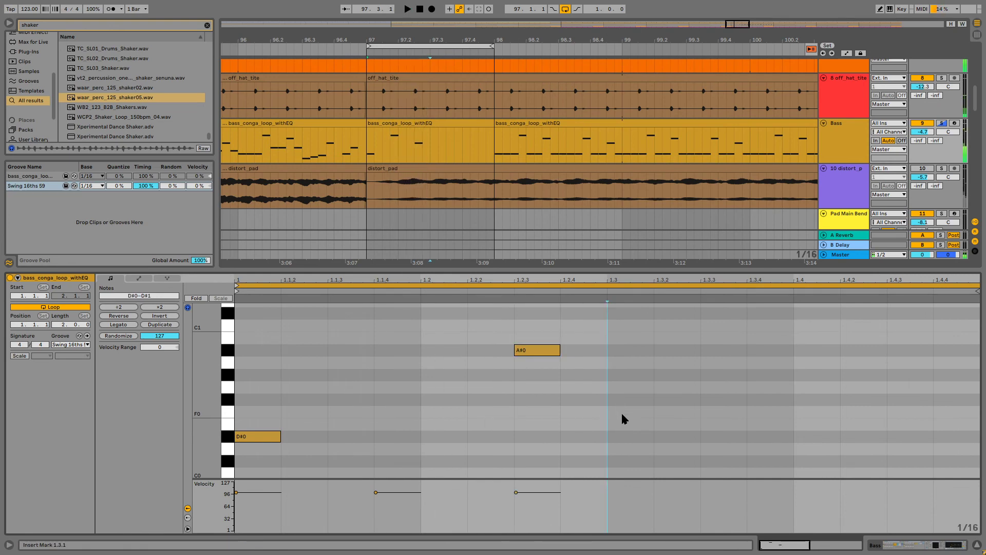
pyautogui.doubleClick(622, 414)
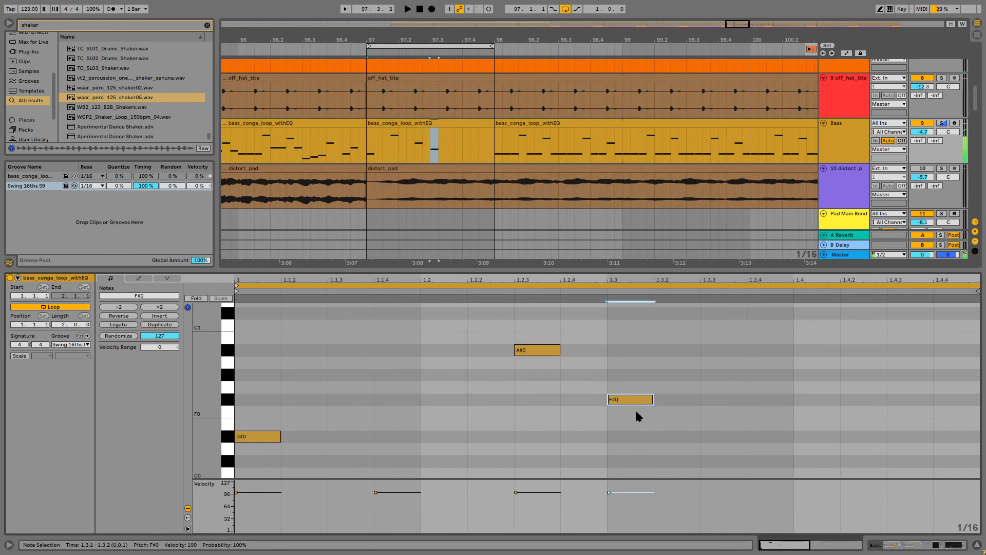
# - Duplicate the first half-bar of bass notes to 1.3.1, remove the copied D#0 note, and play the loop
pyautogui.scroll(2, 636, 418)
pyautogui.moveTo(604, 311); pyautogui.dragTo(233, 468)
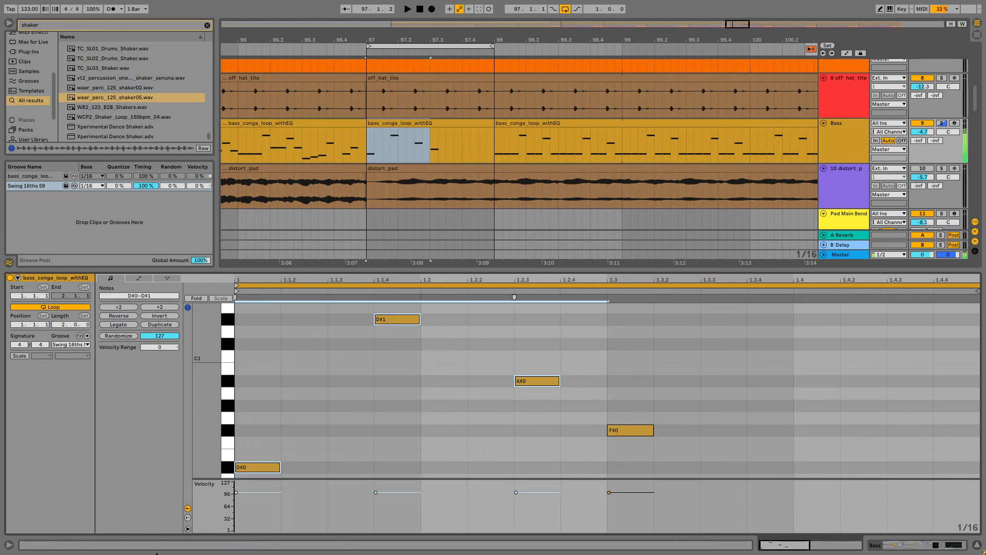
pyautogui.hotkey('ctrl', 'd')
pyautogui.doubleClick(617, 468)
pyautogui.press('space')
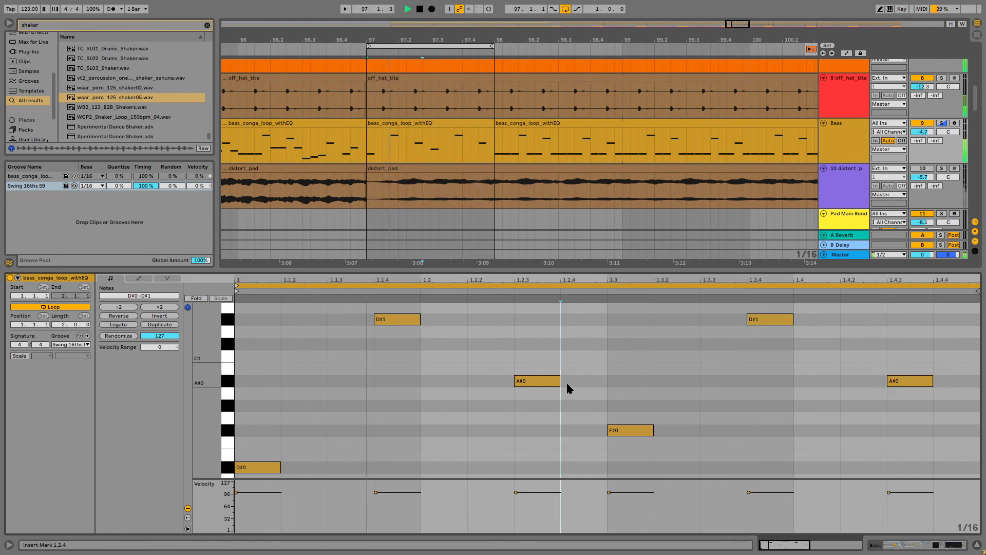
# - Try Legato on all notes of the new bass pattern and undo it
pyautogui.hotkey('ctrl', 'a')
pyautogui.click(118, 324)
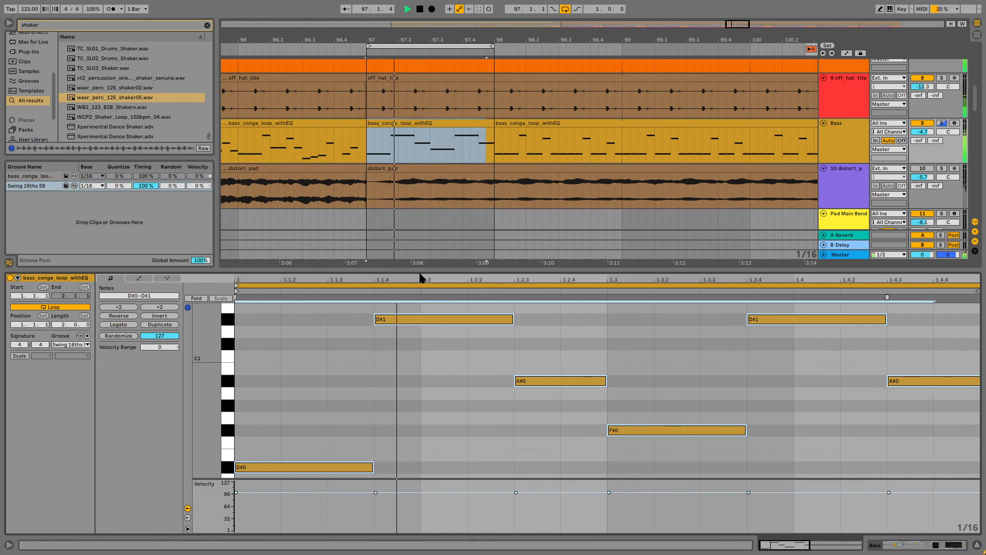
pyautogui.hotkey('ctrl', 'z')
# - Extend the original Bass clip from bar 98 back to bar 97, replacing the new pattern
pyautogui.moveTo(495, 135); pyautogui.dragTo(366, 135)
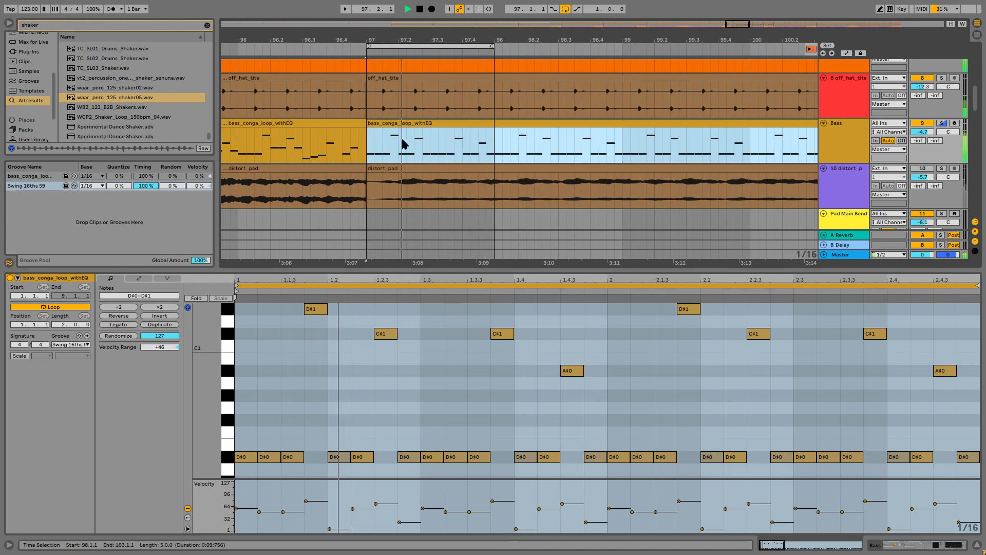
pyautogui.click(341, 400)
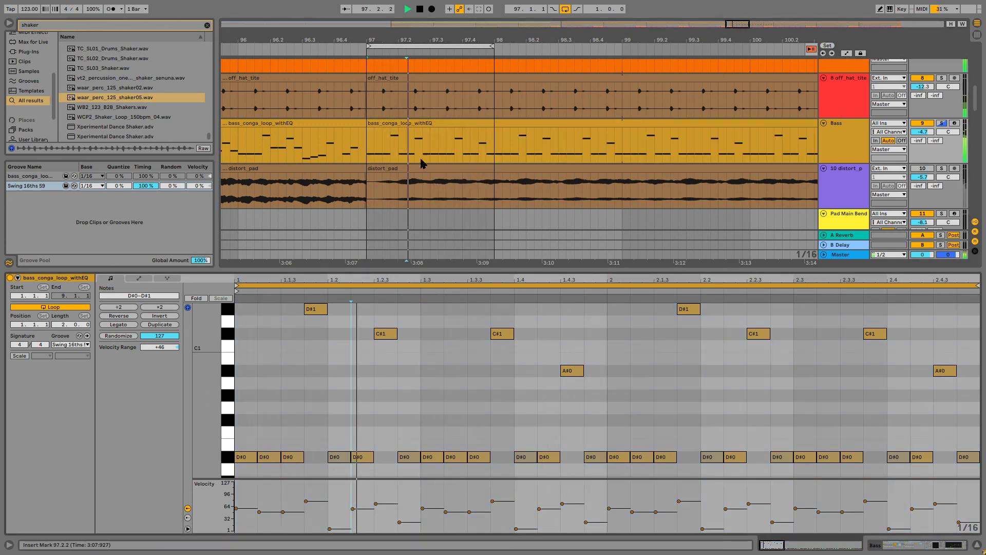
# - Stop playback, delete the D#0 notes at 1.1.1, 1.2.1, 1.3.1 and 1.4.1 in the Bass clip, and play the result
pyautogui.press('space')
pyautogui.click(250, 457)
pyautogui.press('Delete')
pyautogui.click(339, 457)
pyautogui.press('Delete')
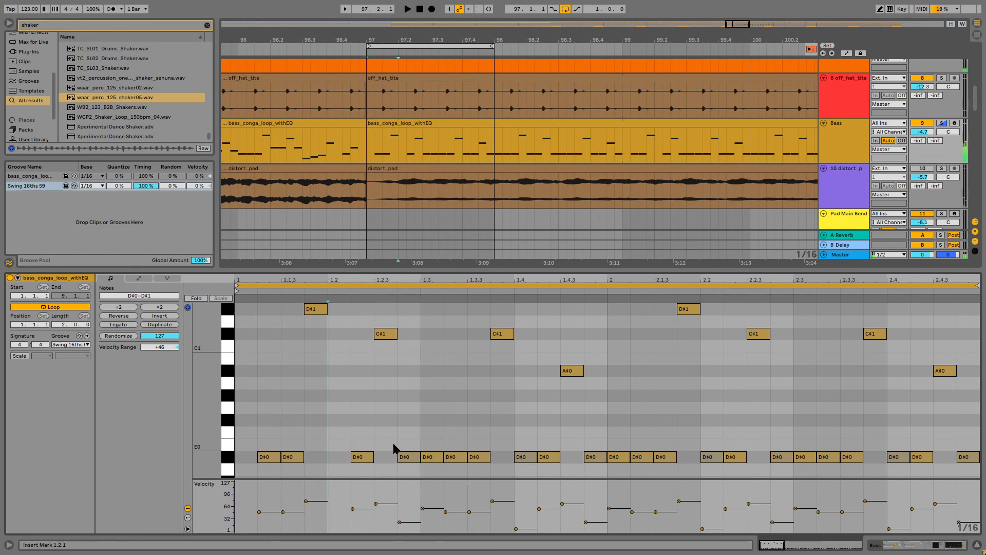
pyautogui.moveTo(430, 439); pyautogui.dragTo(412, 461)
pyautogui.press('Delete')
pyautogui.hotkey('ctrl', 'z')
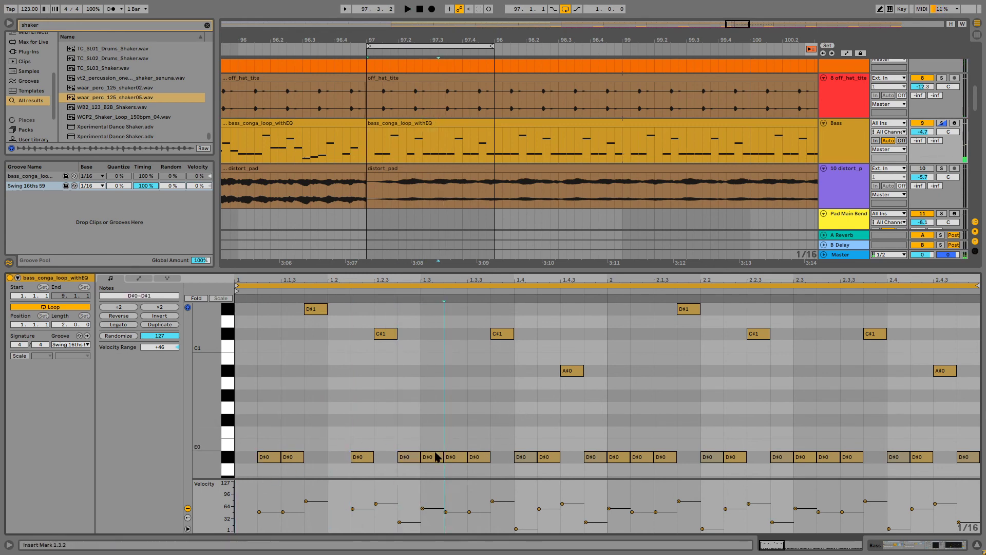
pyautogui.click(434, 454)
pyautogui.press('Delete')
pyautogui.click(531, 456)
pyautogui.press('Delete')
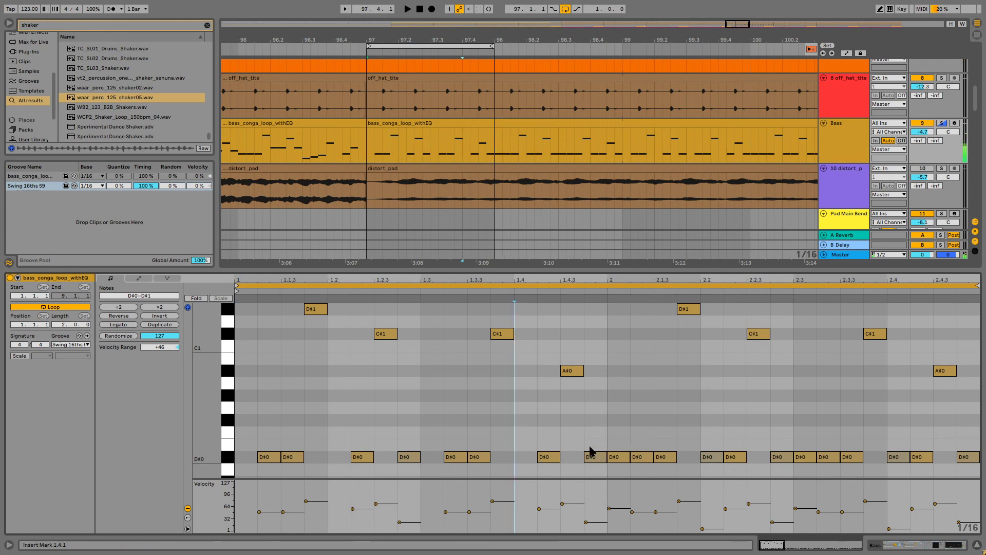
pyautogui.press('space')
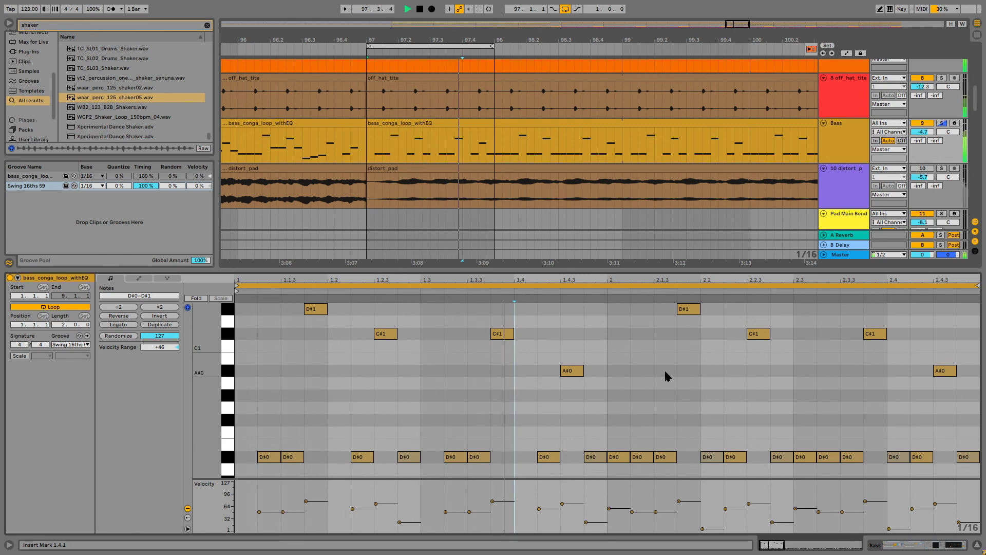
# - Undo the deletions of the four on-beat D#0 notes and stop playback
pyautogui.hotkey('ctrl', 'z')
pyautogui.hotkey('ctrl', 'z')
pyautogui.hotkey('ctrl', 'z')
pyautogui.hotkey('ctrl', 'z')
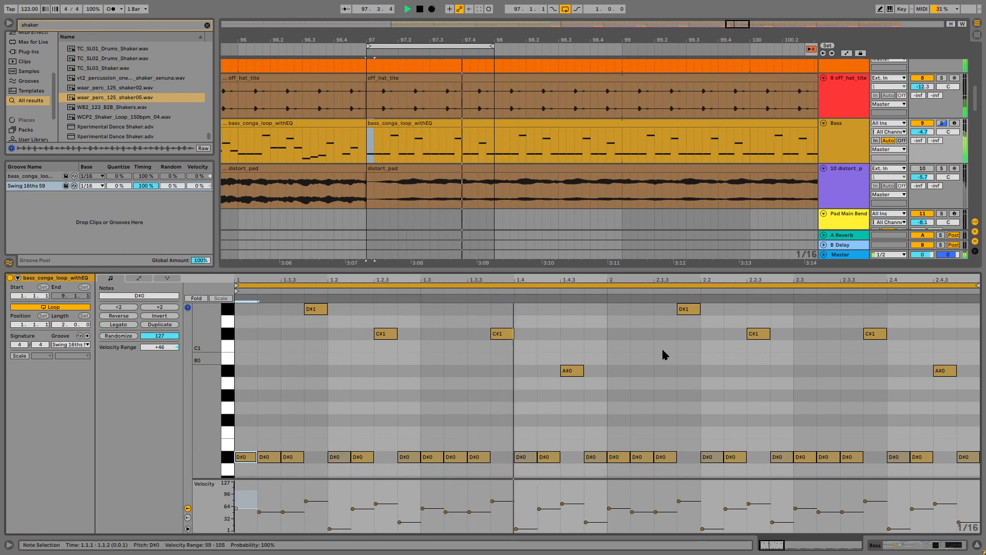
pyautogui.press('space')
# - Shorten the D#0 notes at 1.1.1, 1.2.1, 1.3.1 and 1.4.1 together to about half their length
pyautogui.keyDown('shift'); pyautogui.click(339, 457); pyautogui.keyUp('shift')
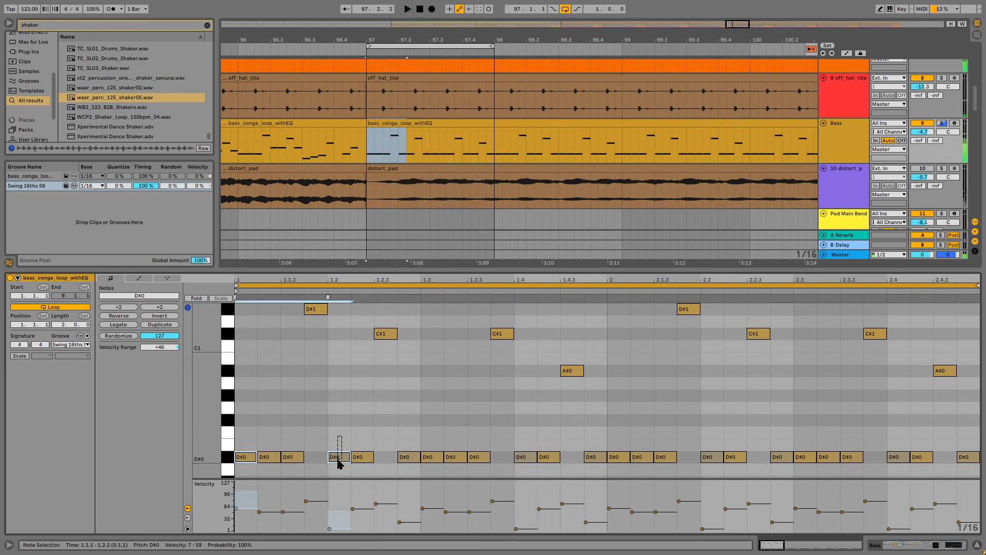
pyautogui.moveTo(339, 461); pyautogui.dragTo(430, 459)
pyautogui.keyDown('shift'); pyautogui.click(525, 456); pyautogui.keyUp('shift')
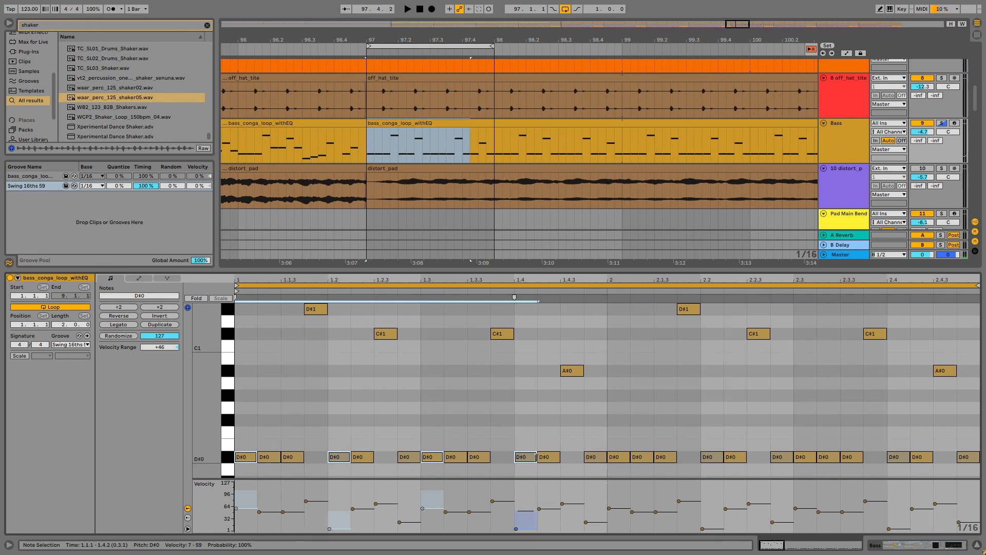
pyautogui.moveTo(536, 457); pyautogui.dragTo(529, 457)
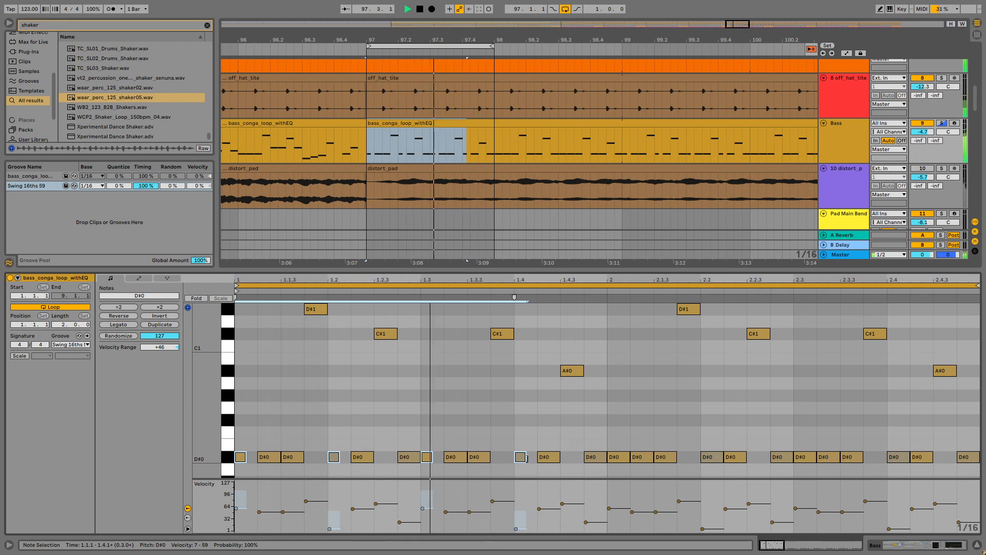
# - Try shortening the D#1 note at 1.1.4 and the C#1 note at 1.3.4 to about half length, undo it, and stop playback
pyautogui.moveTo(361, 316); pyautogui.dragTo(283, 312)
pyautogui.press('space')
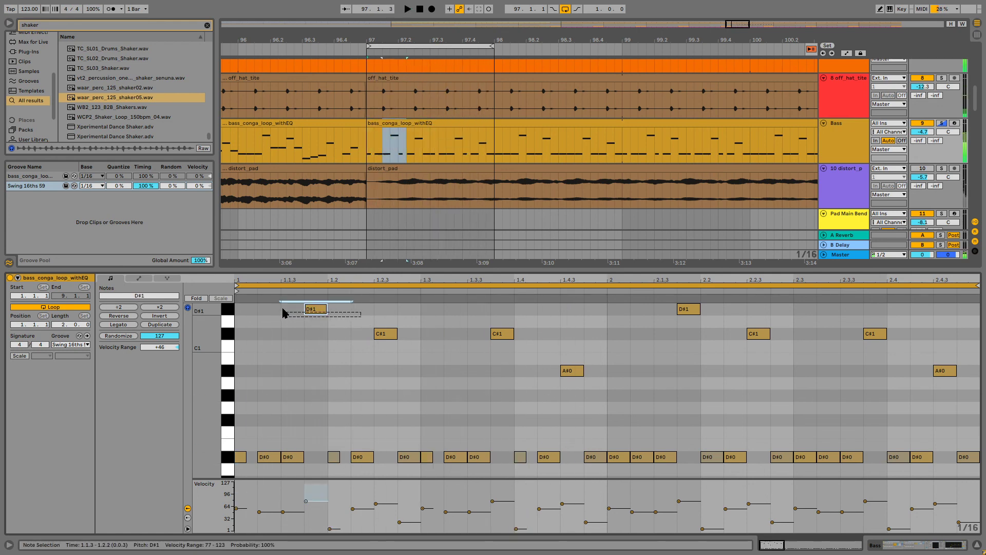
pyautogui.keyDown('shift'); pyautogui.click(511, 334); pyautogui.keyUp('shift')
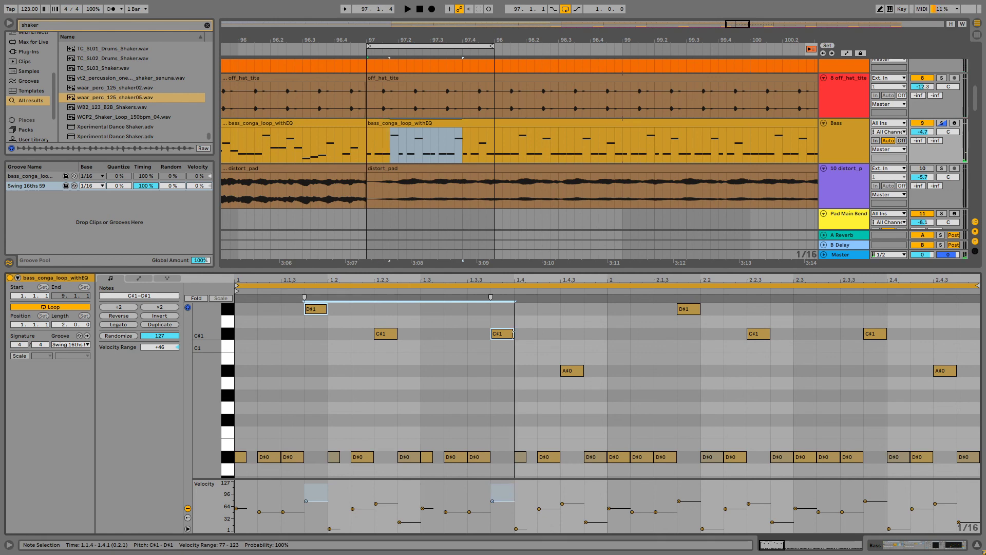
pyautogui.moveTo(511, 335); pyautogui.dragTo(501, 334)
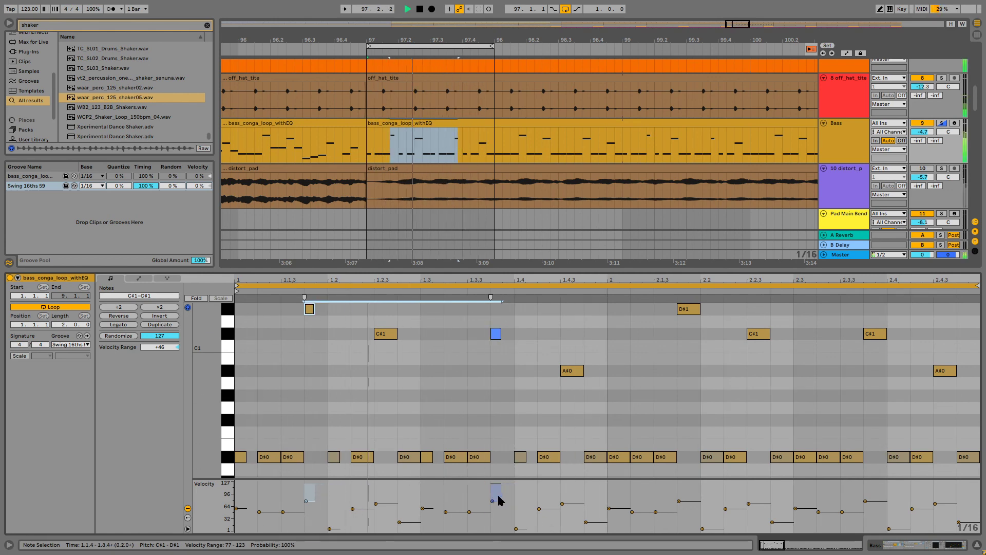
pyautogui.hotkey('ctrl', 'z')
pyautogui.press('space')
# - Shorten the C#1 note at 1.2.3 and the A#0 note at 1.4.3 together to a little over half their length
pyautogui.click(572, 370)
pyautogui.keyDown('shift'); pyautogui.click(386, 334); pyautogui.keyUp('shift')
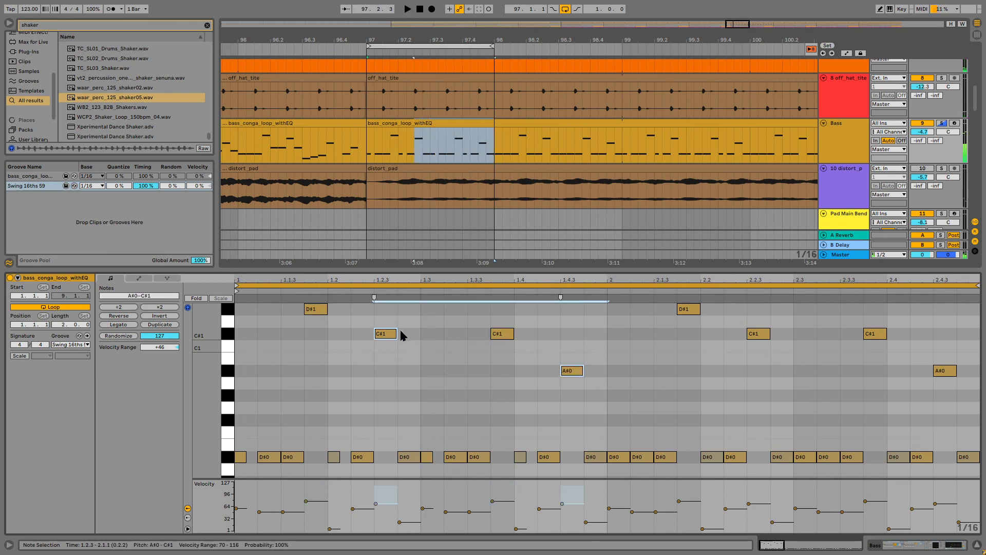
pyautogui.moveTo(399, 336); pyautogui.dragTo(383, 338)
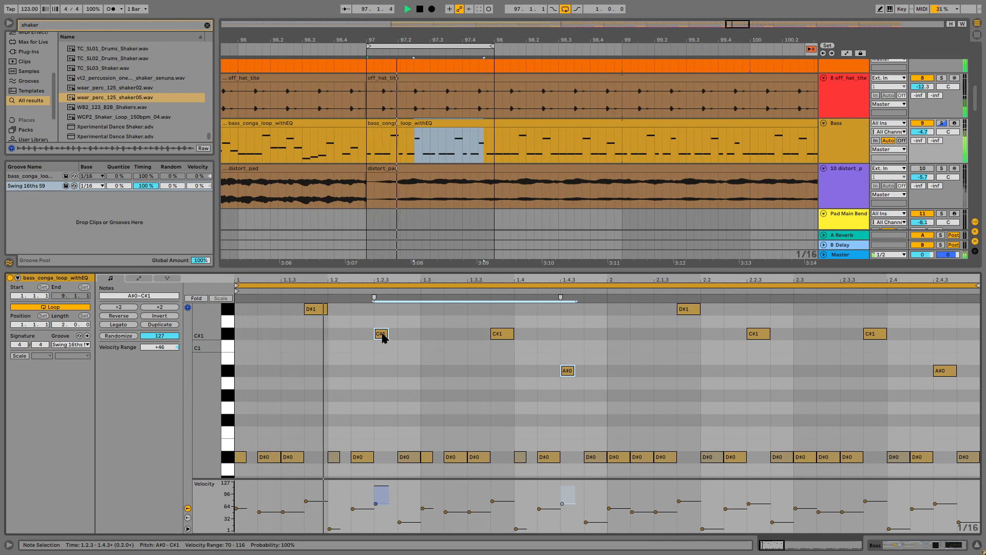
# - Try raising the velocity of the shortened C#1 and A#0 notes to 127, undo it, and deselect the notes
pyautogui.moveTo(381, 335)
pyautogui.mouseDown()
pyautogui.moveTo(381, 325)
pyautogui.moveTo(385, 339)
pyautogui.mouseUp()
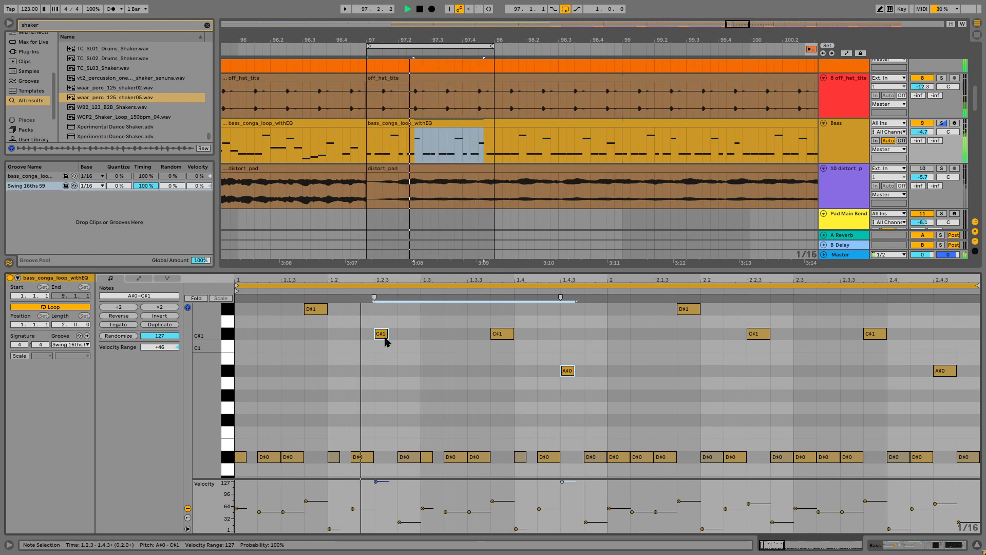
pyautogui.hotkey('ctrl', 'z')
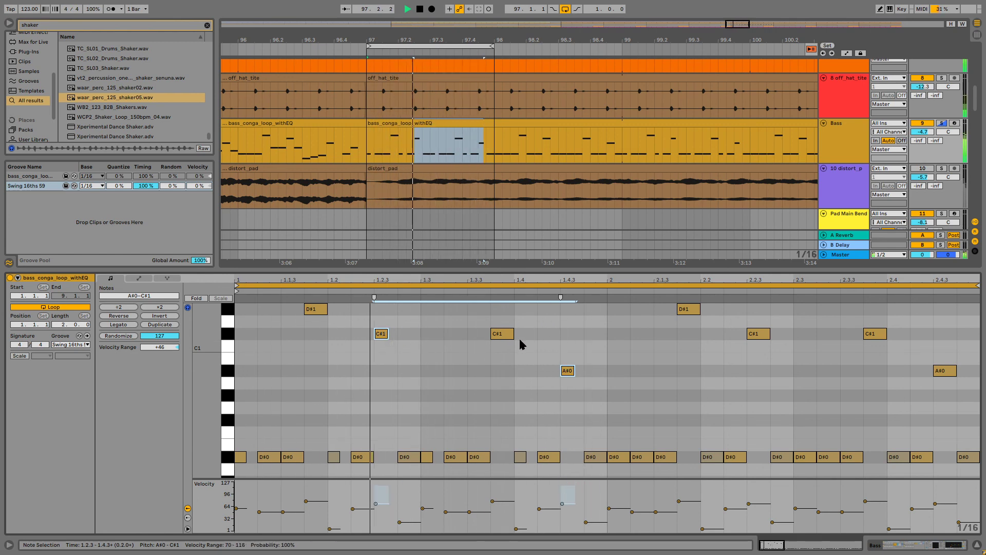
pyautogui.click(446, 376)
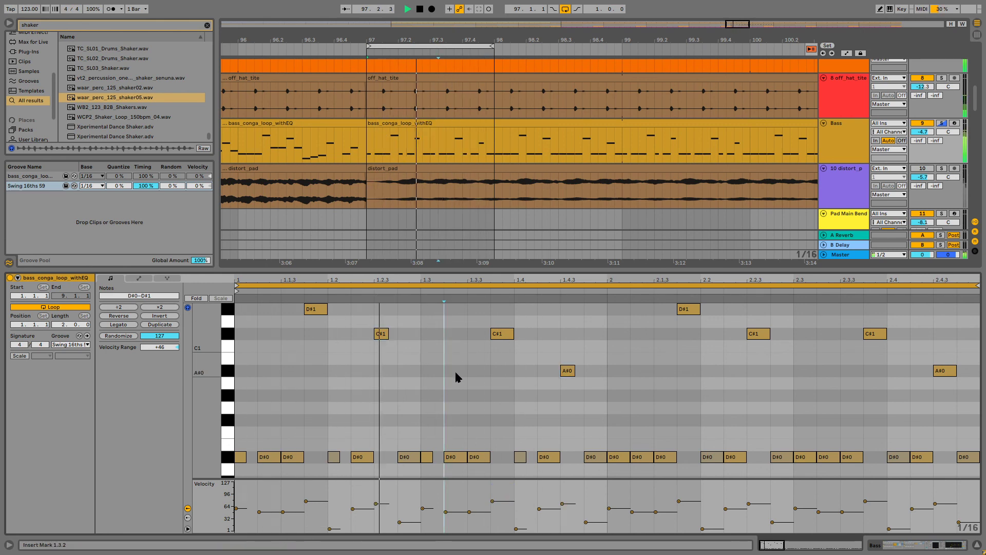